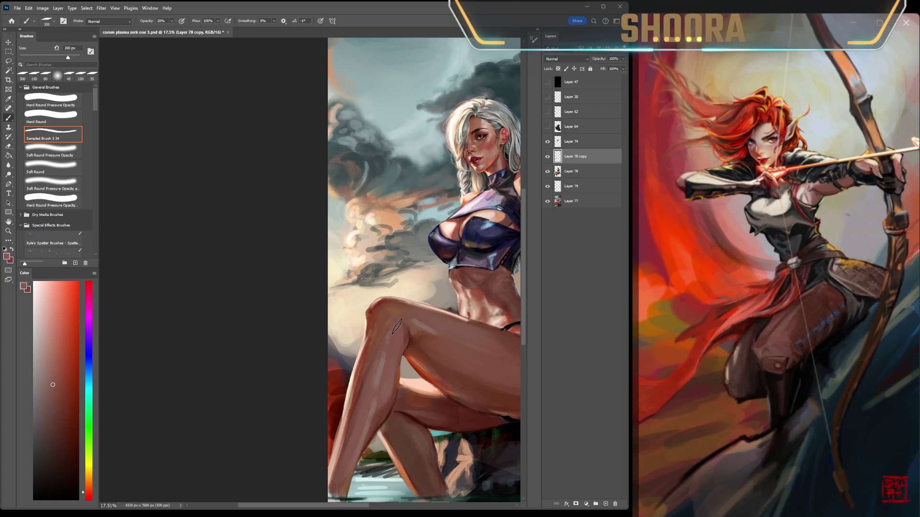
Step: Sample dark brown and orange skin tones for the thigh at full opacity with a 125 px brush
scroll(373, 429, down, 5)
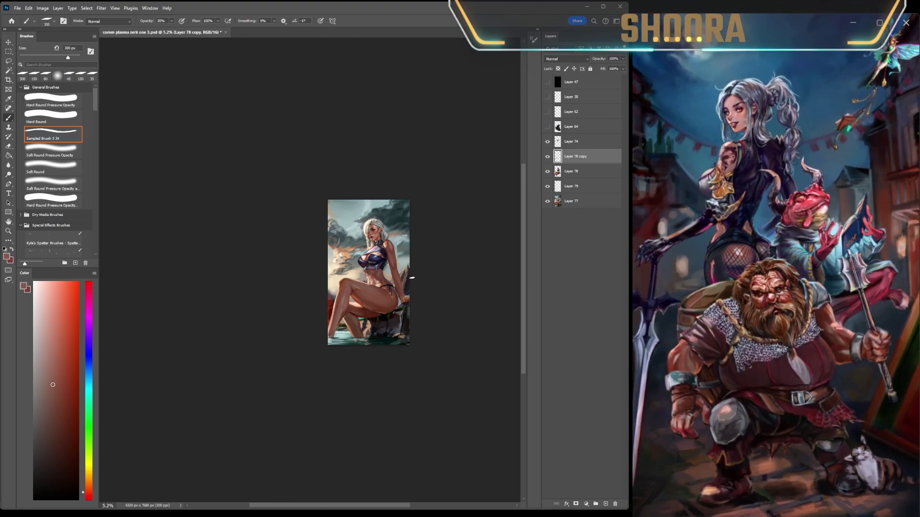
scroll(297, 309, up, 3)
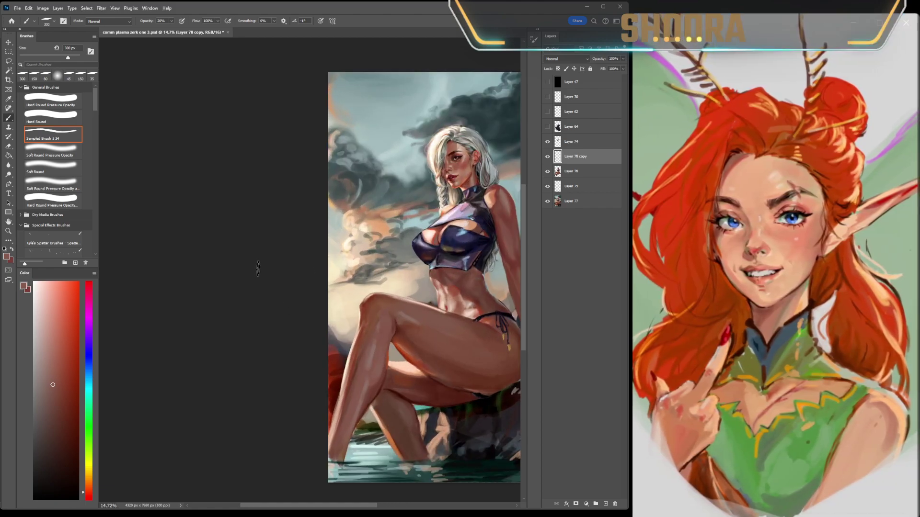
alt+click(391, 342)
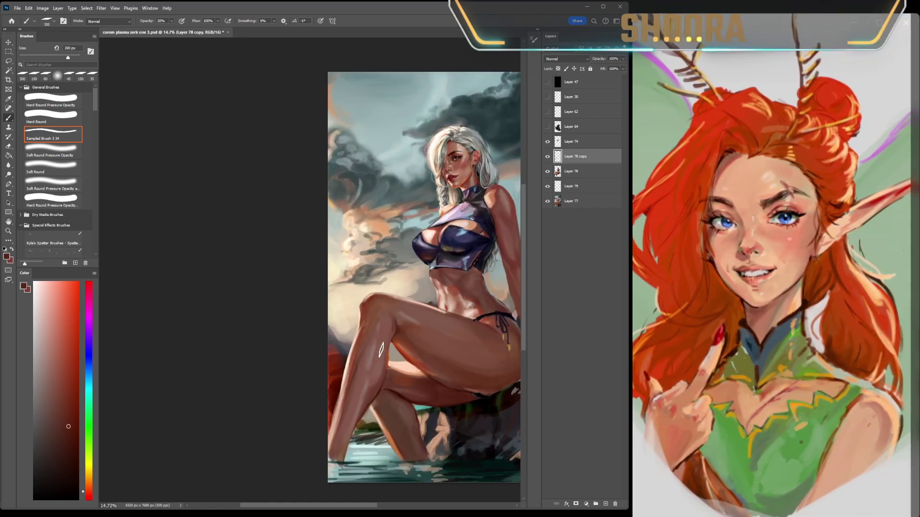
key(0)
key([)
key([)
key([)
key(bracketleft)
key(bracketleft)
alt+click(395, 328)
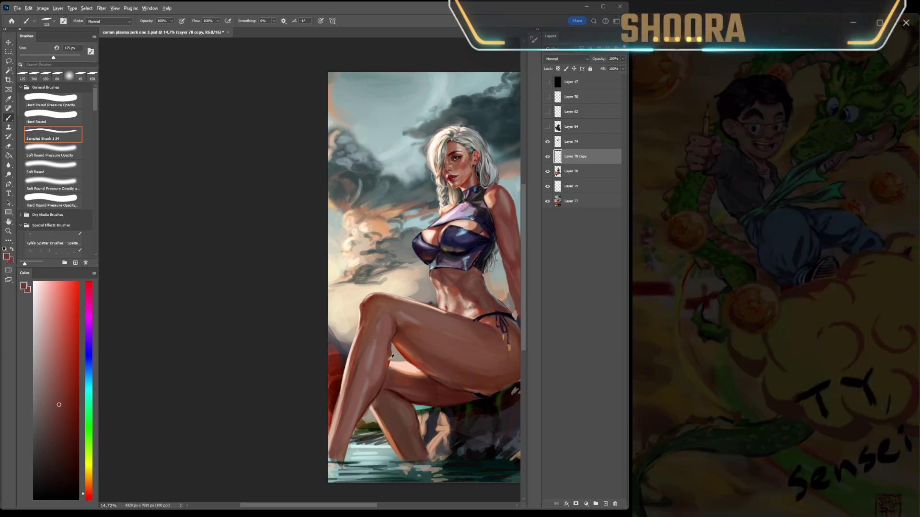
alt+click(390, 350)
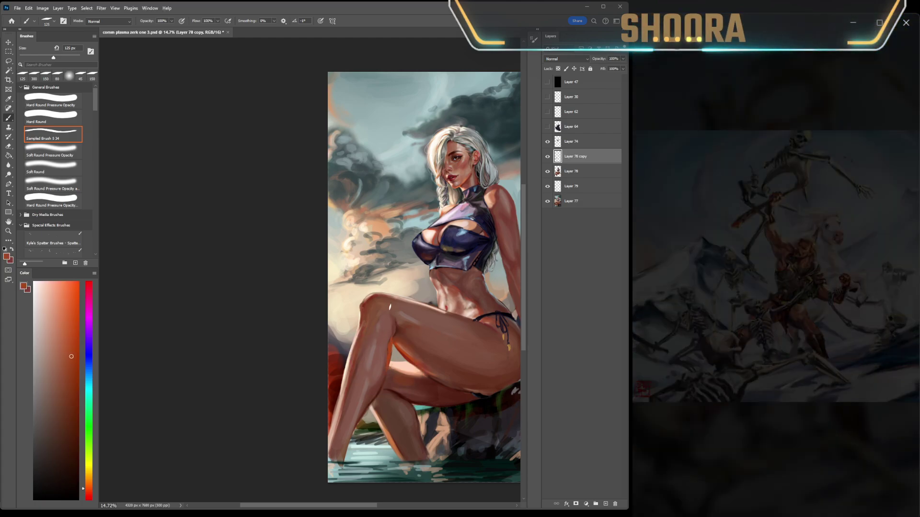
Step: Erase stray marks, then resample a darker skin red at 20% opacity and check the mirrored view
key(e)
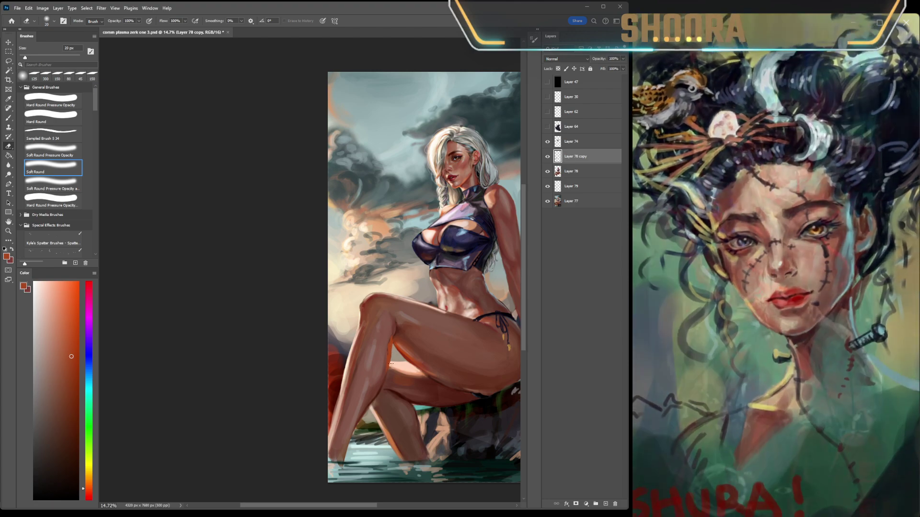
key(b)
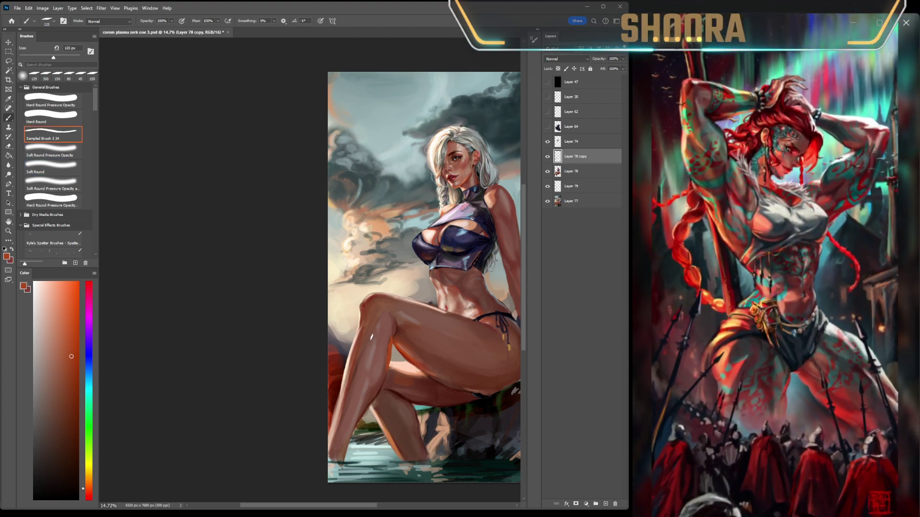
alt+click(387, 338)
key(2)
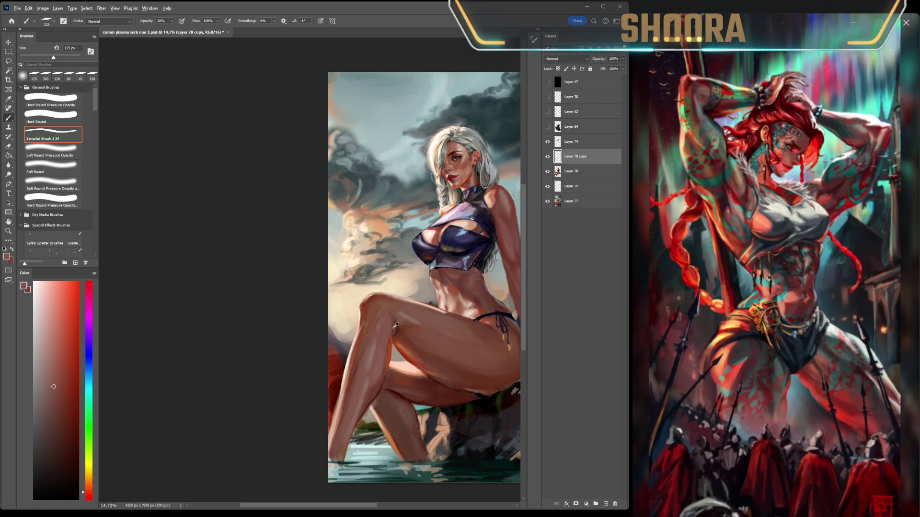
alt+click(388, 337)
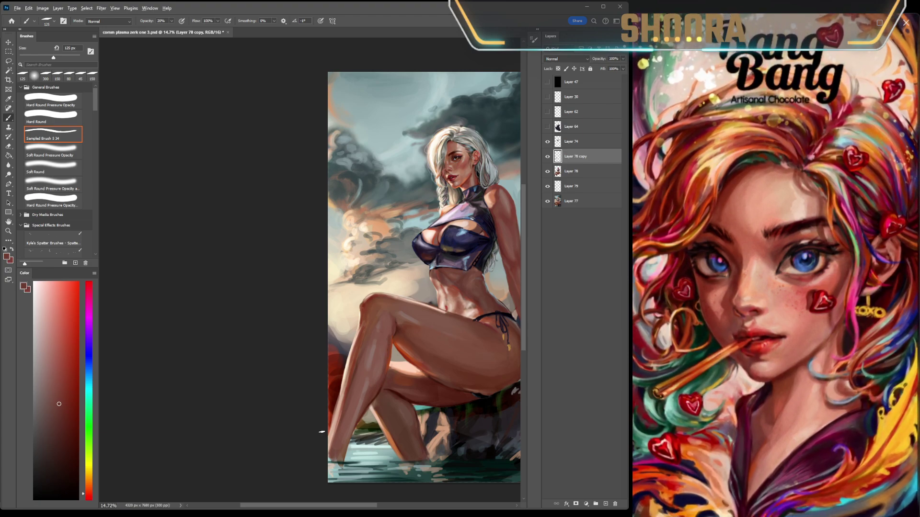
drag(352, 382, 287, 407)
key(ctrl+f)
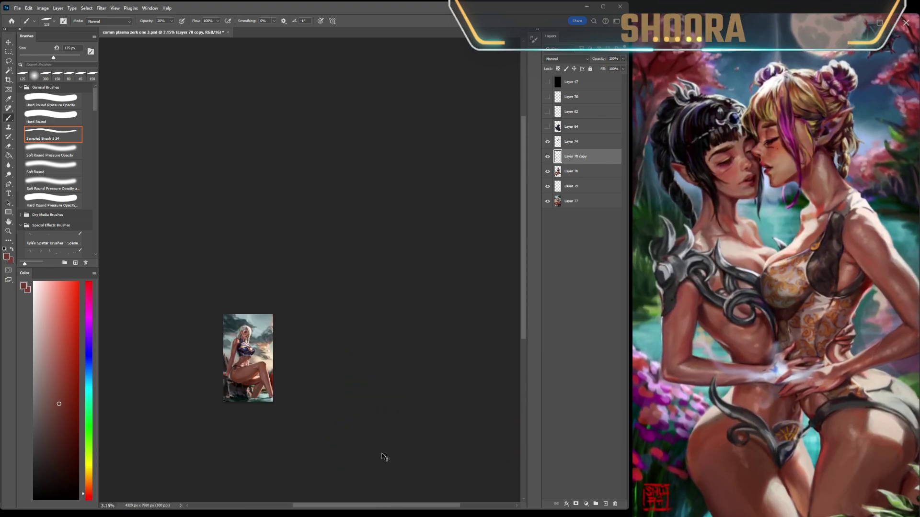
Step: Blend the thigh and hip shading with a 200 px brush, then flip the canvas to check
scroll(384, 455, left, 3)
scroll(342, 356, up, 6)
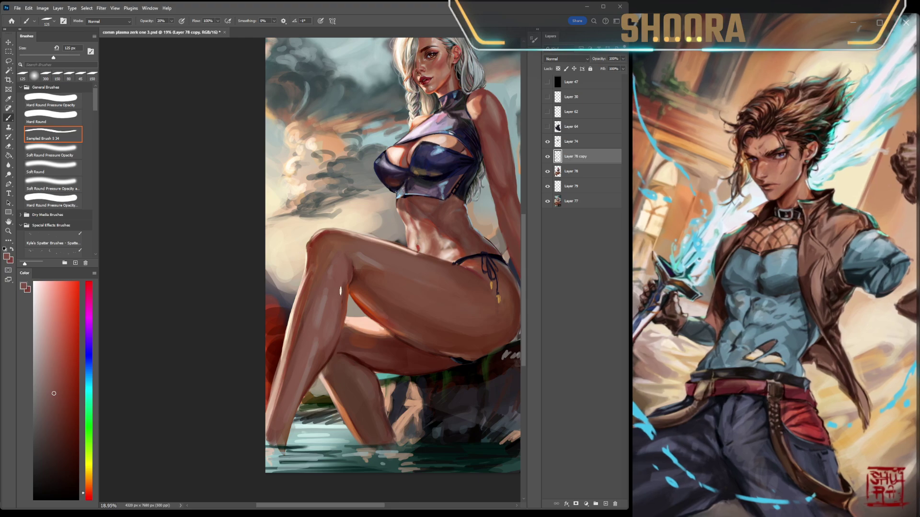
key(bracketright)
key(bracketright)
key(bracketright)
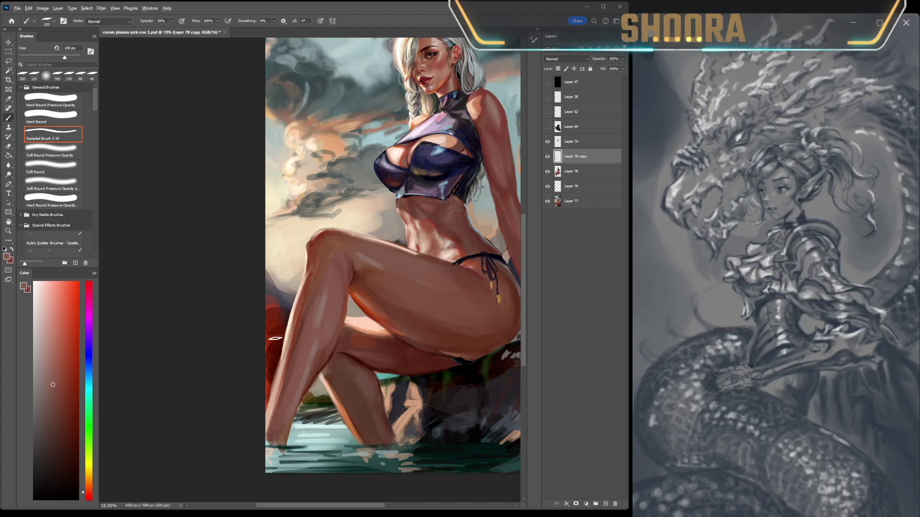
scroll(363, 257, down, 7)
key(ctrl+shift+h)
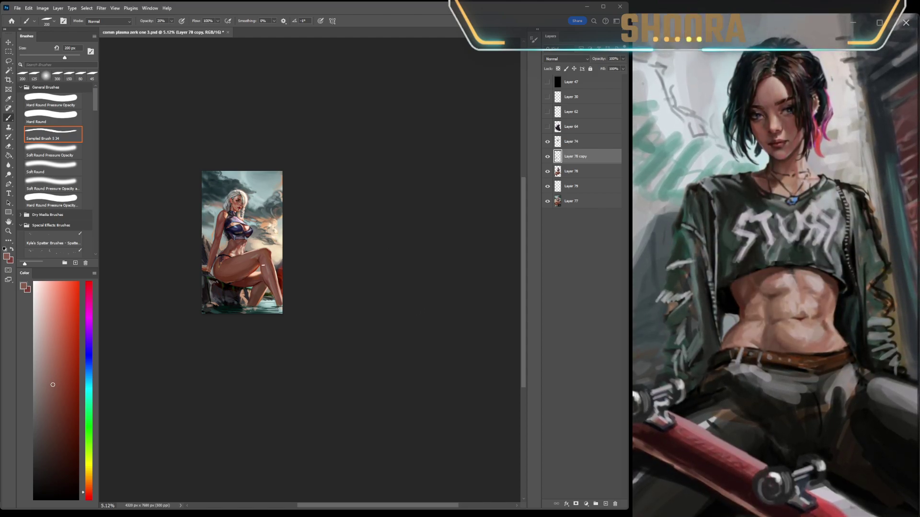
scroll(230, 140, up, 3)
scroll(230, 140, up, 5)
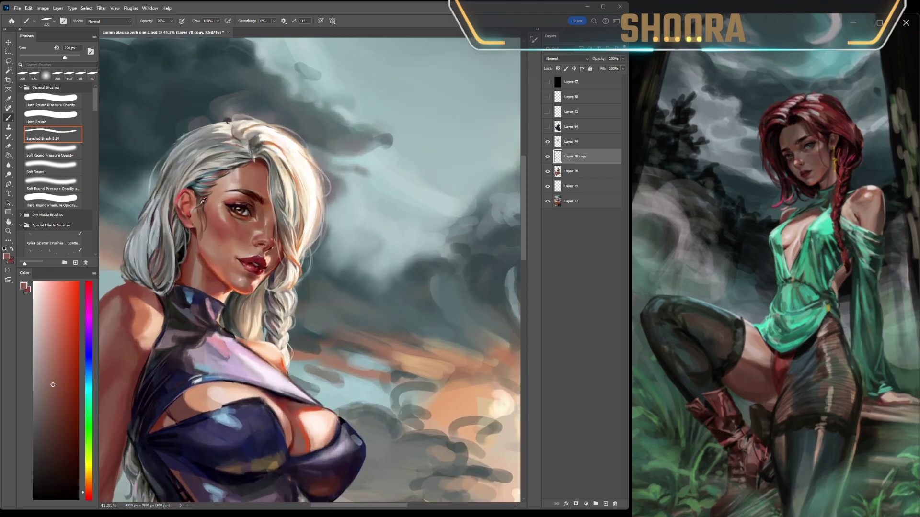
Step: Add a new empty Layer 80 above Layer 78 copy
scroll(224, 236, up, 3)
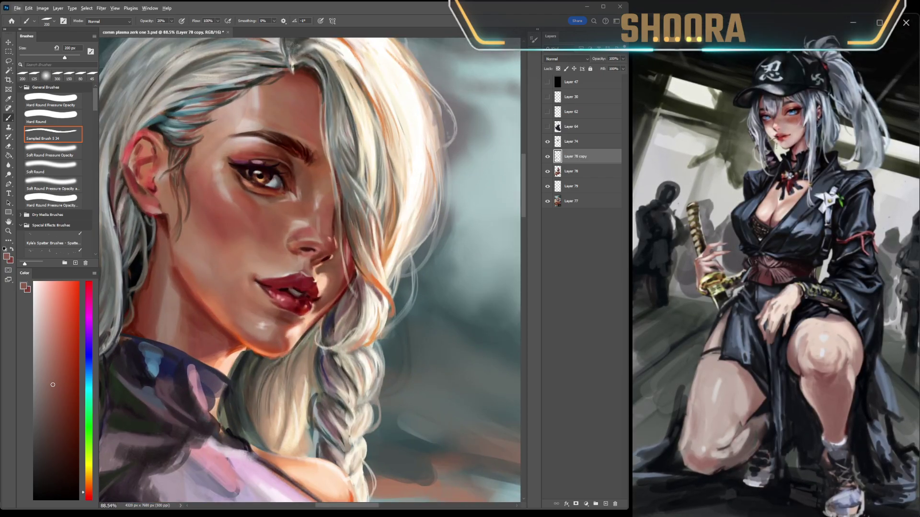
key(Return)
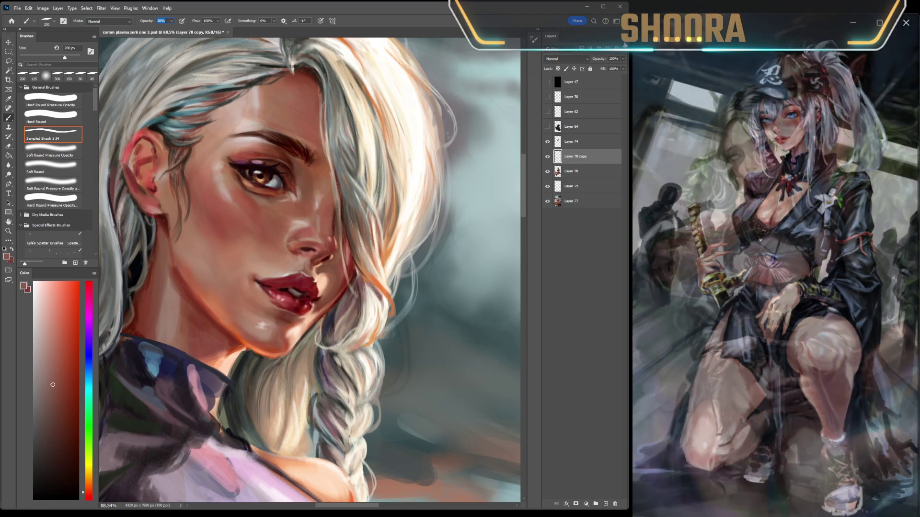
key(ctrl+s)
key(Return)
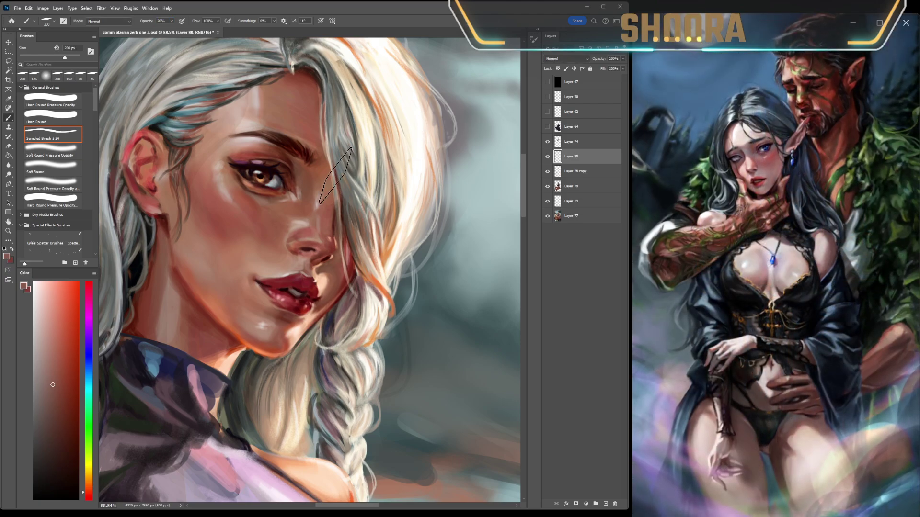
Step: Sample a light pinkish brown from the face with a 60 px brush and toggle Layer 80 to compare
alt+click(256, 277)
key(bracketleft)
key(bracketleft)
key(bracketleft)
key(bracketleft)
key(bracketleft)
key(bracketleft)
key(bracketleft)
key(bracketleft)
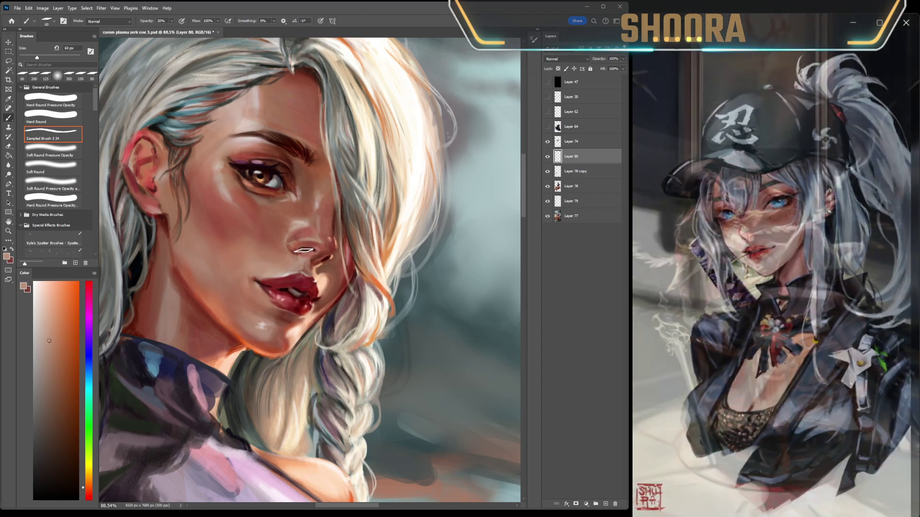
key(ctrl+0)
scroll(362, 259, down, 5)
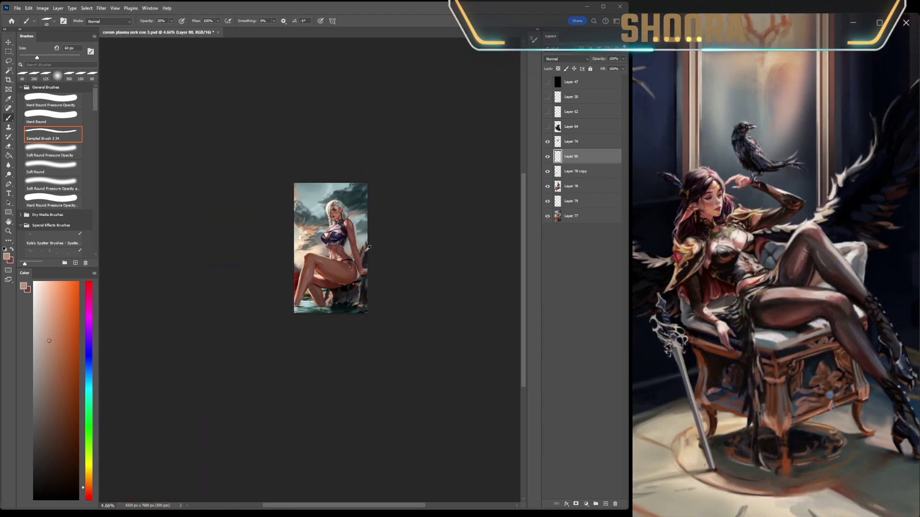
scroll(369, 228, up, 1)
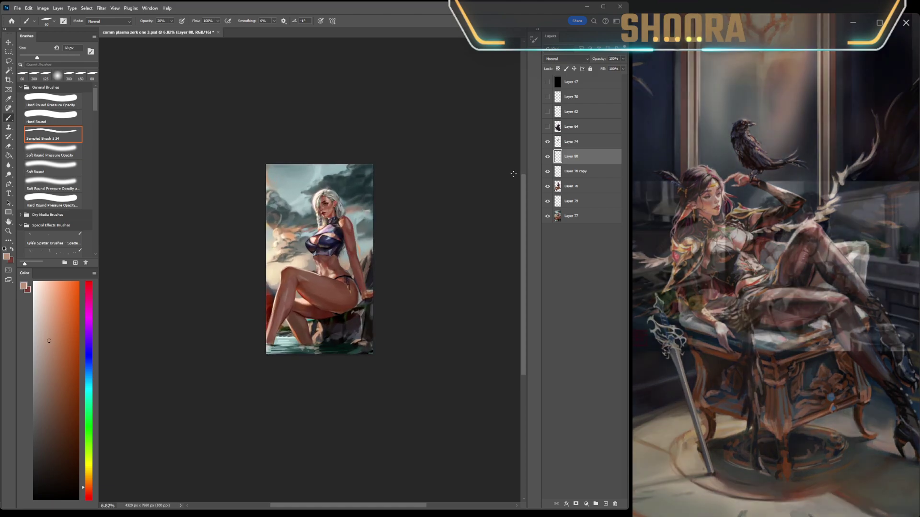
click(547, 156)
click(548, 157)
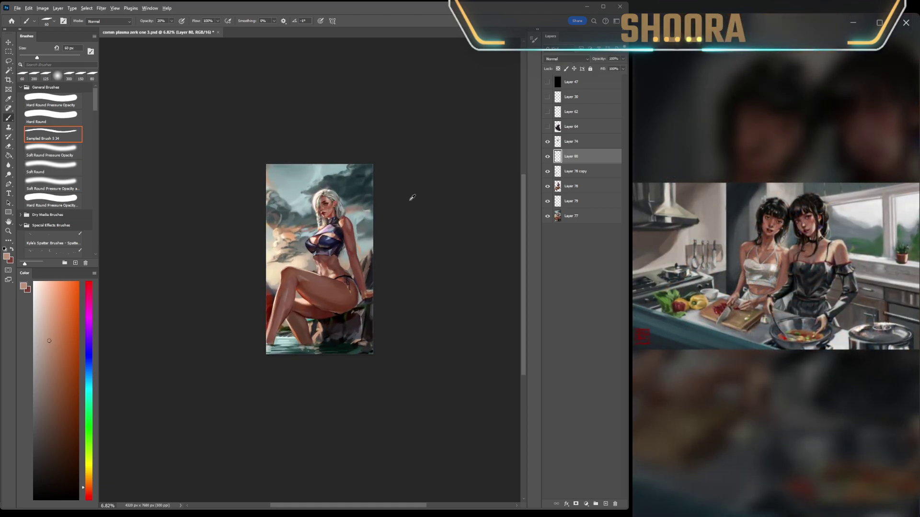
scroll(412, 206, down, 3)
scroll(316, 245, up, 4)
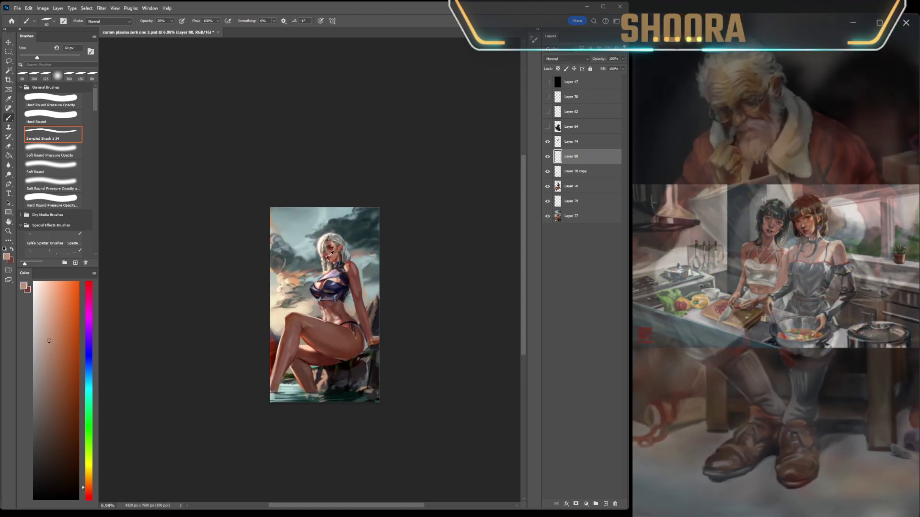
scroll(335, 264, up, 4)
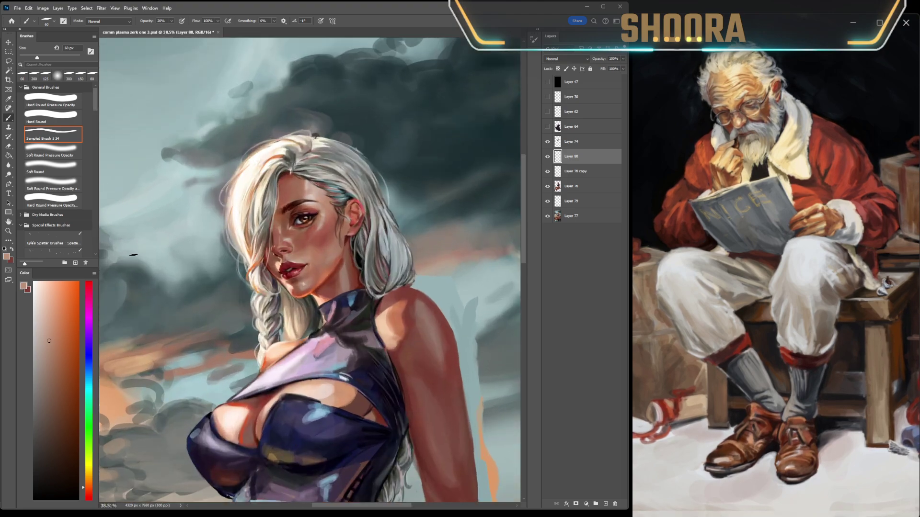
Step: Paint a warm orange highlight into the iris at 40 px, then sample eyelid red at 10 px
scroll(288, 194, up, 3)
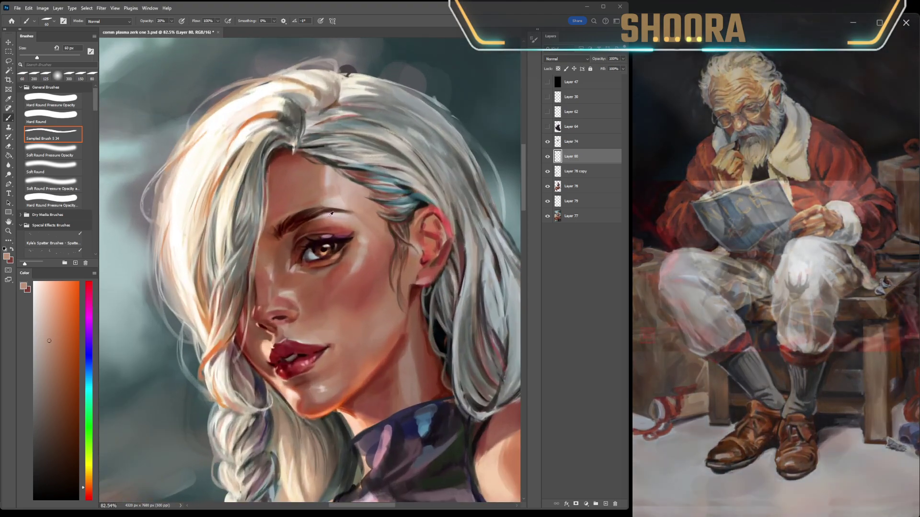
scroll(288, 192, up, 2)
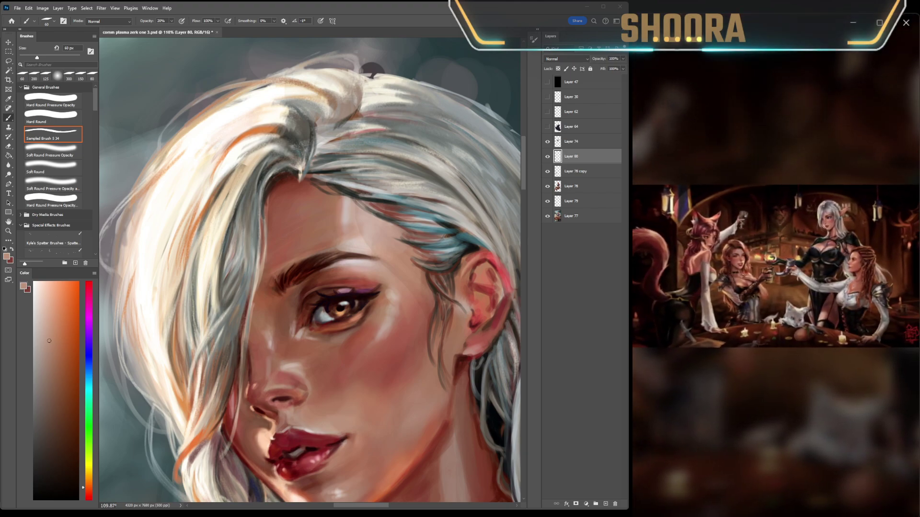
alt+click(341, 314)
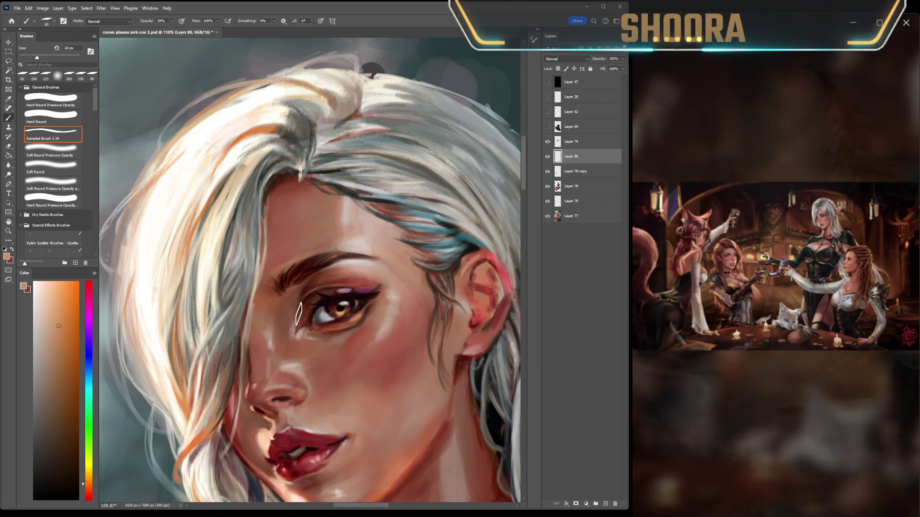
key([)
key([)
drag(343, 308, 340, 315)
key(bracketleft)
key(bracketleft)
key(bracketleft)
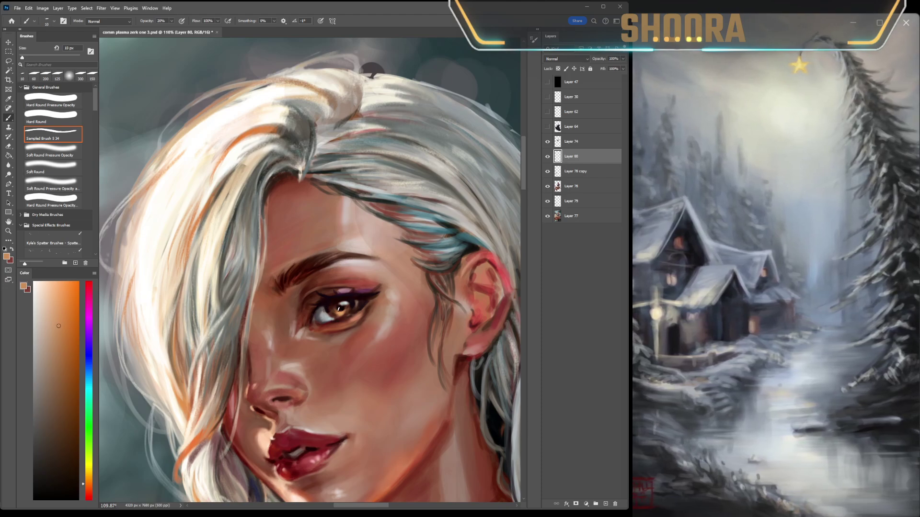
alt+click(336, 303)
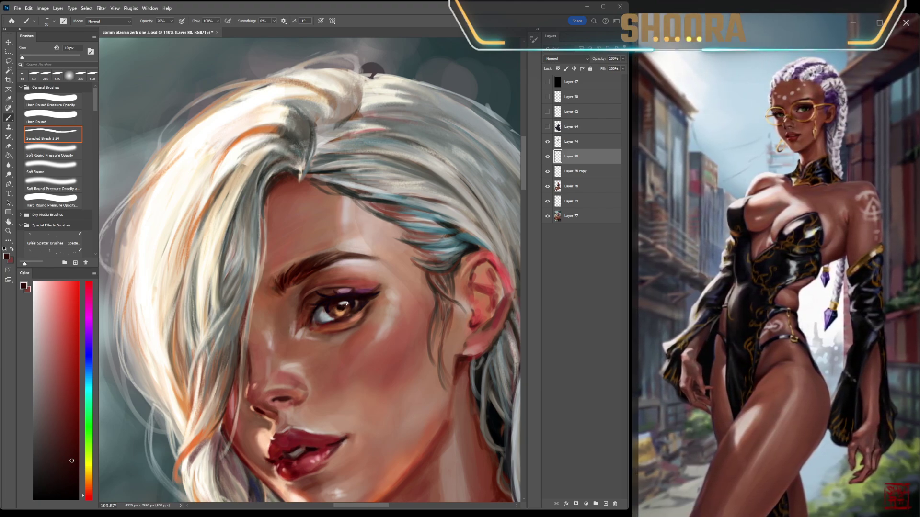
Step: Sample orange and peach skin, teal hair and dark brown eye tones to refine the face
scroll(401, 273, down, 6)
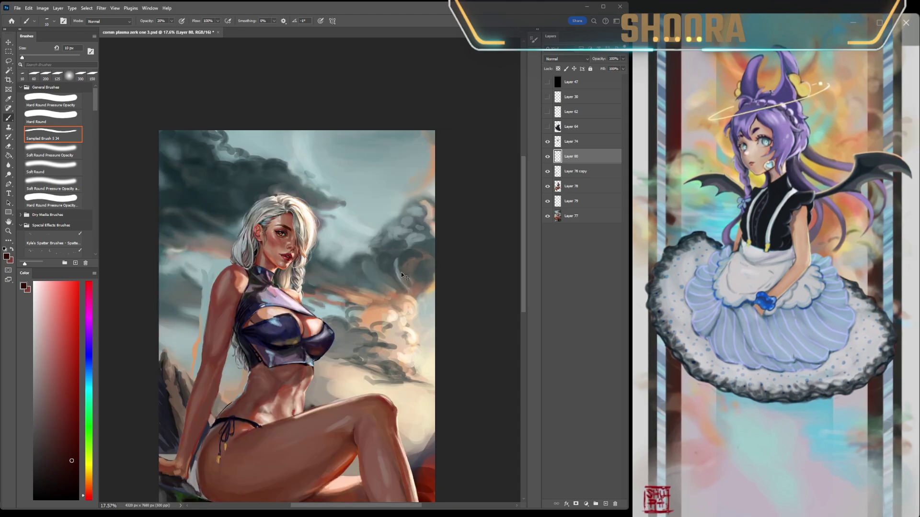
scroll(298, 230, up, 8)
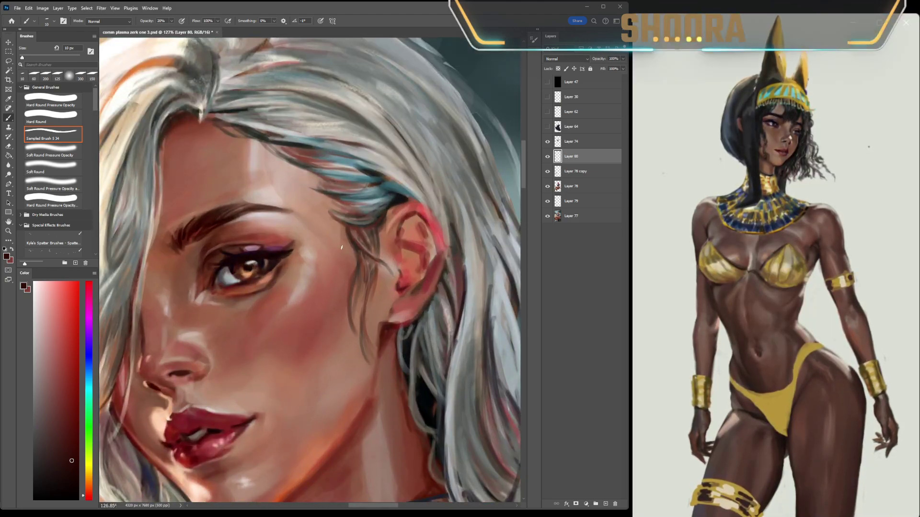
alt+click(249, 265)
click(45, 306)
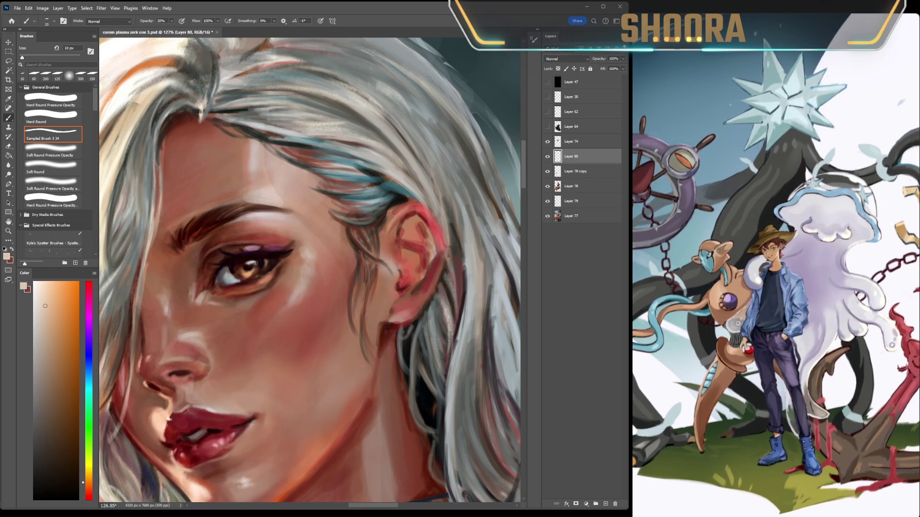
alt+click(401, 190)
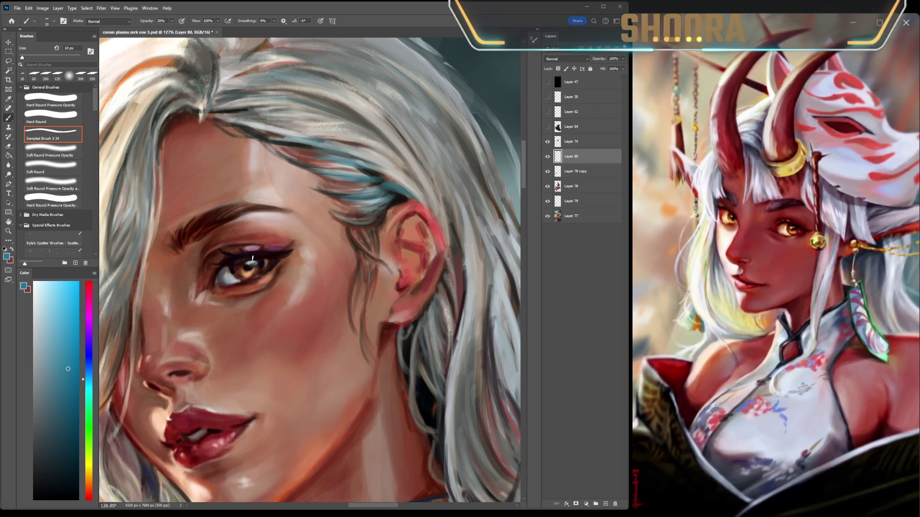
alt+click(234, 267)
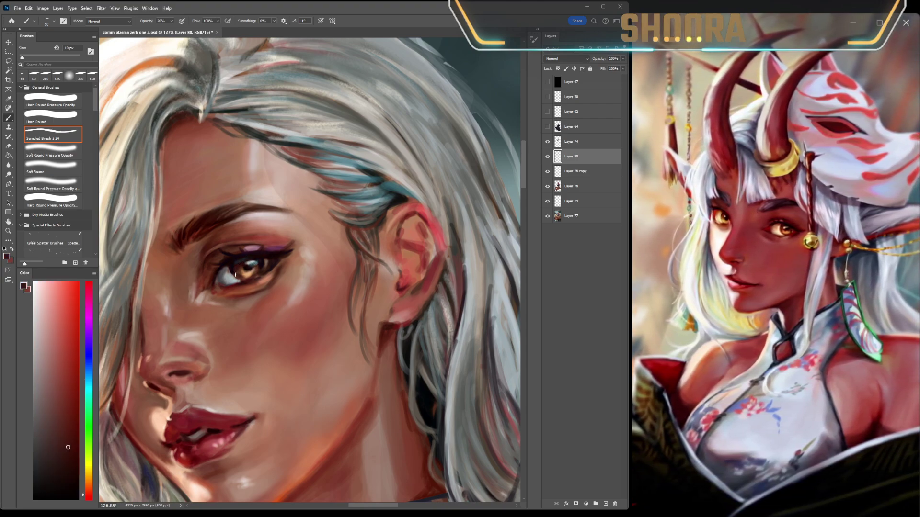
Step: Flip the canvas and hide Layer 80 to compare, then return to the normal view
scroll(306, 245, down, 10)
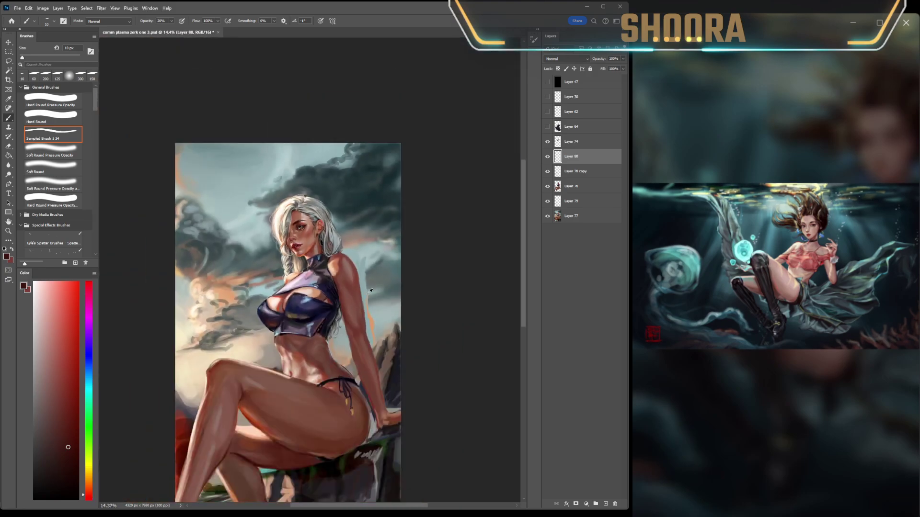
key(ctrl+shift+h)
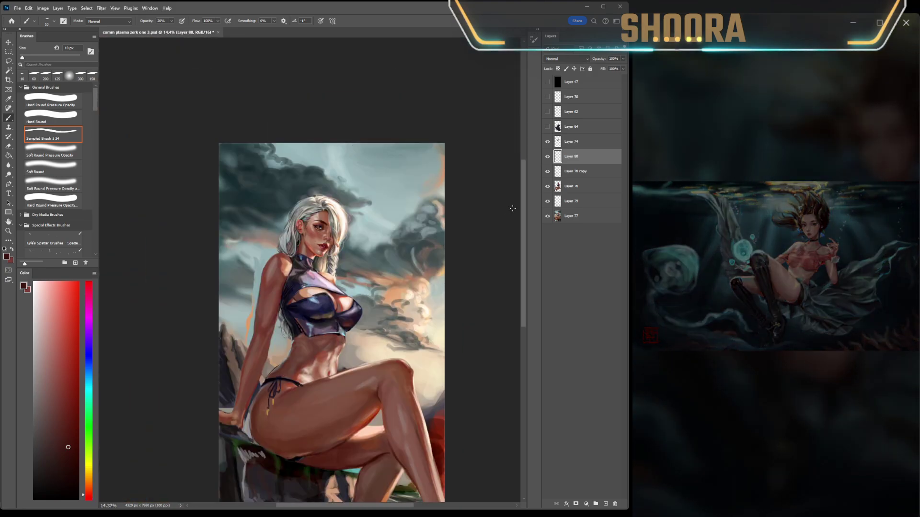
click(544, 157)
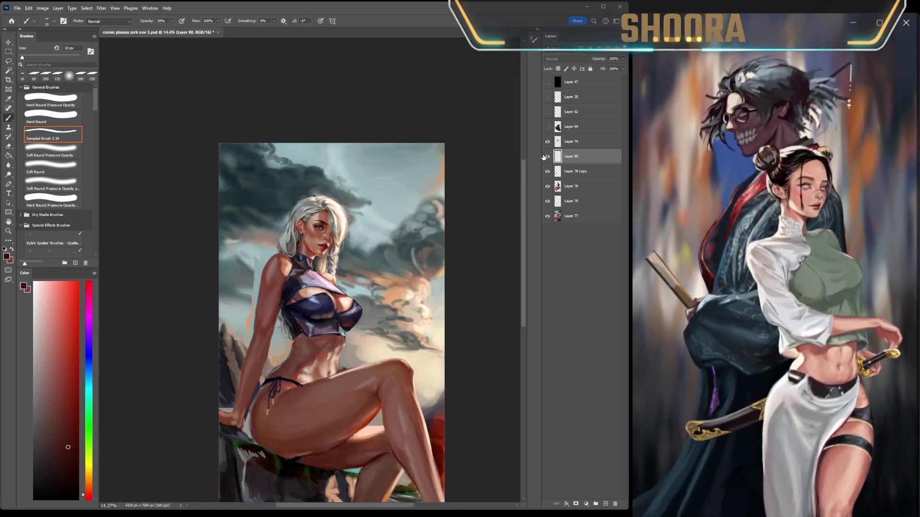
key(ctrl+minus)
key(ctrl+minus)
key(ctrl+minus)
key(ctrl+shift+h)
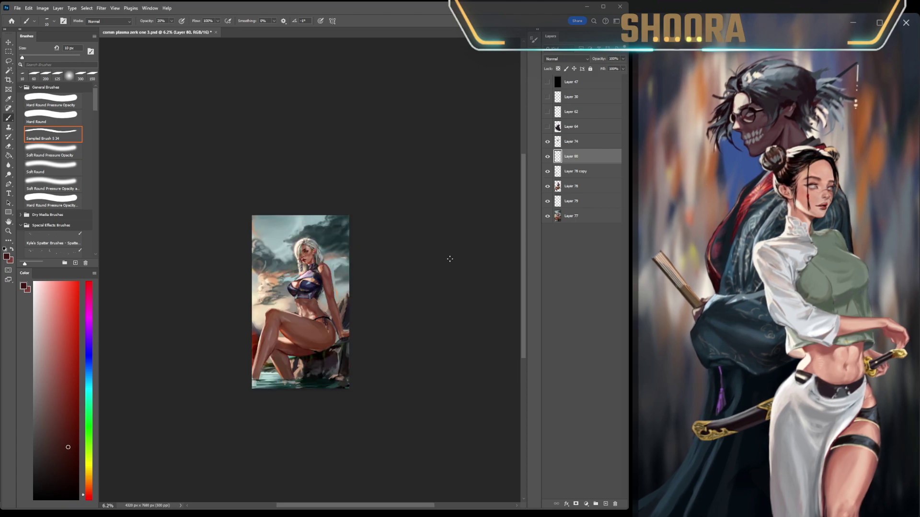
scroll(432, 261, down, 3)
scroll(318, 250, up, 5)
scroll(318, 249, up, 10)
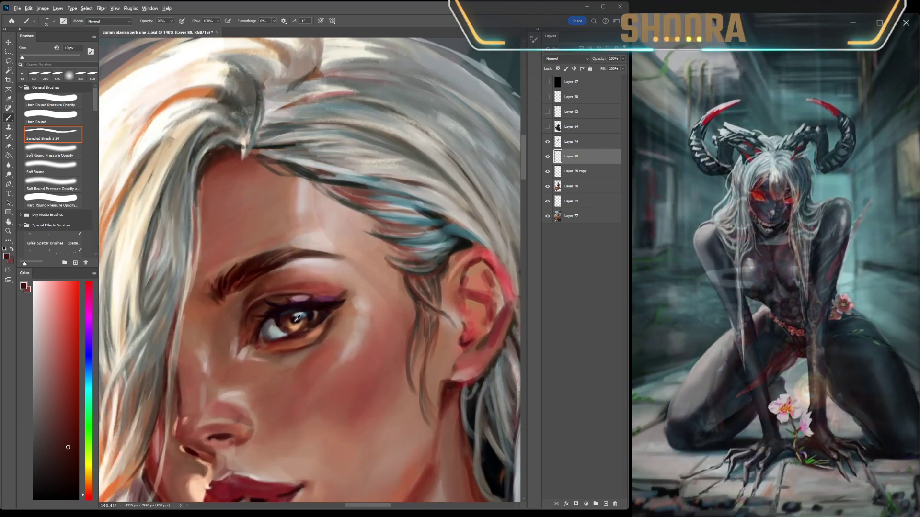
Step: Repaint the iris with dark, light peach, red-brown and warm brown tones sampled from the eye
alt+click(302, 320)
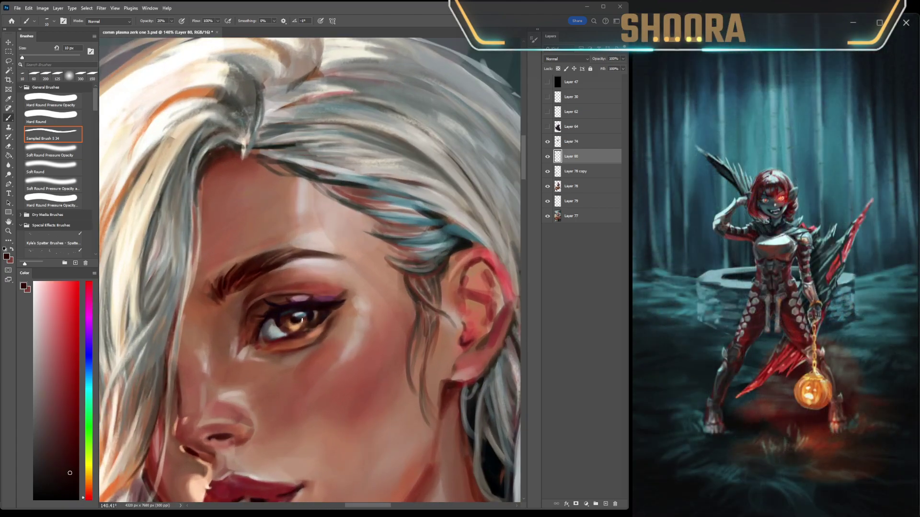
alt+click(300, 326)
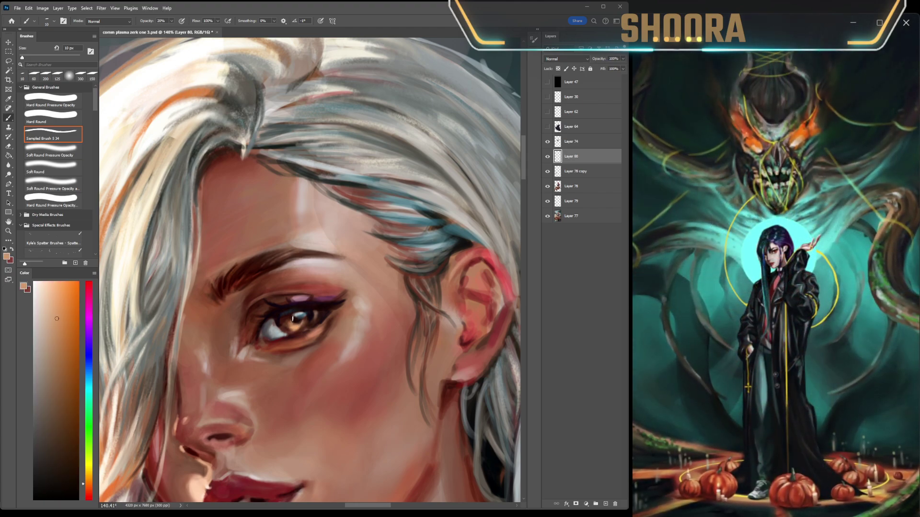
alt+click(291, 323)
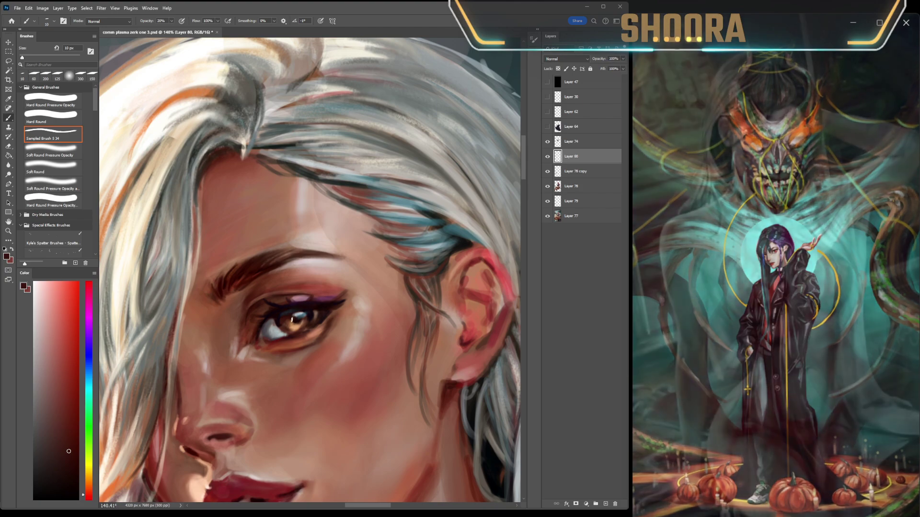
alt+click(286, 329)
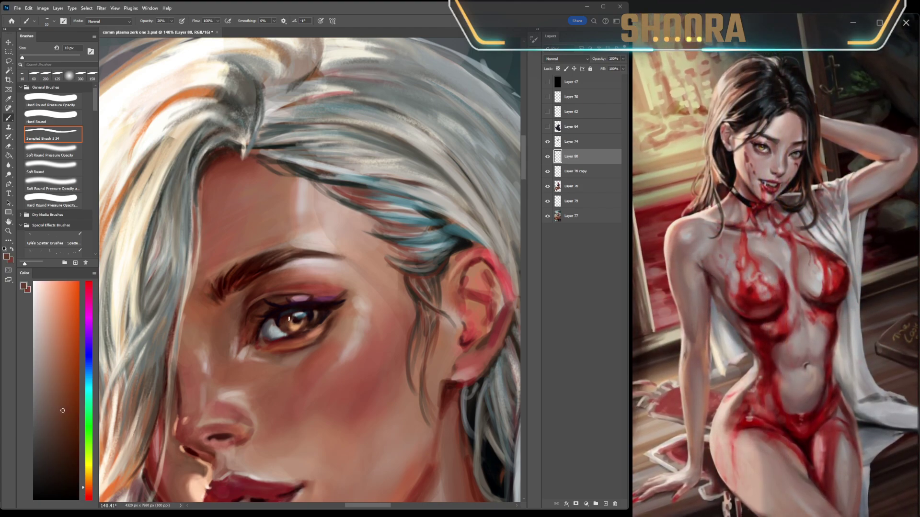
scroll(290, 297, down, 8)
Step: Toggle Layer 80's visibility to compare and sample a blue-grey from the eye
scroll(350, 293, down, 6)
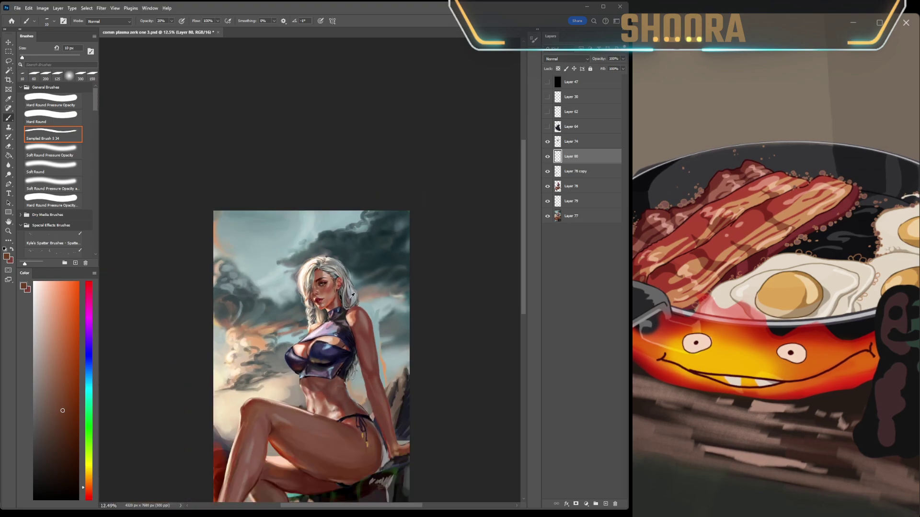
scroll(468, 244, down, 2)
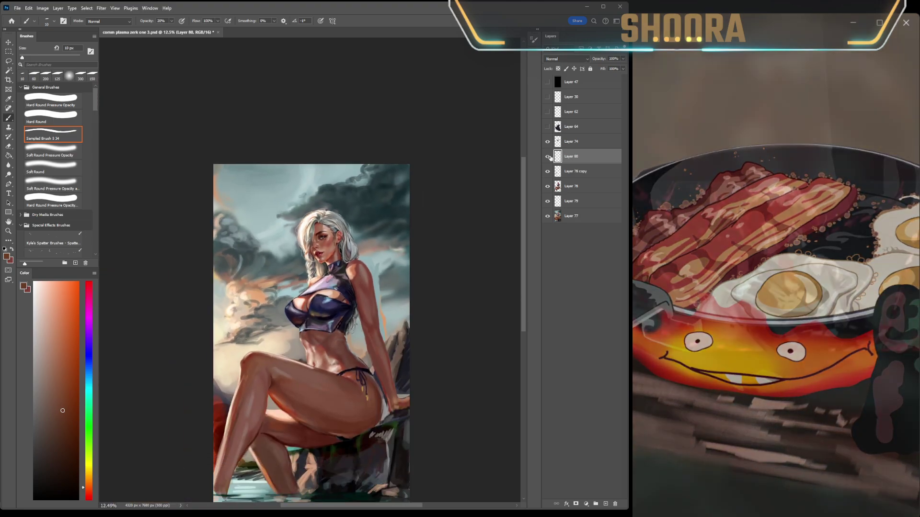
click(549, 157)
click(549, 157)
click(549, 157)
click(548, 156)
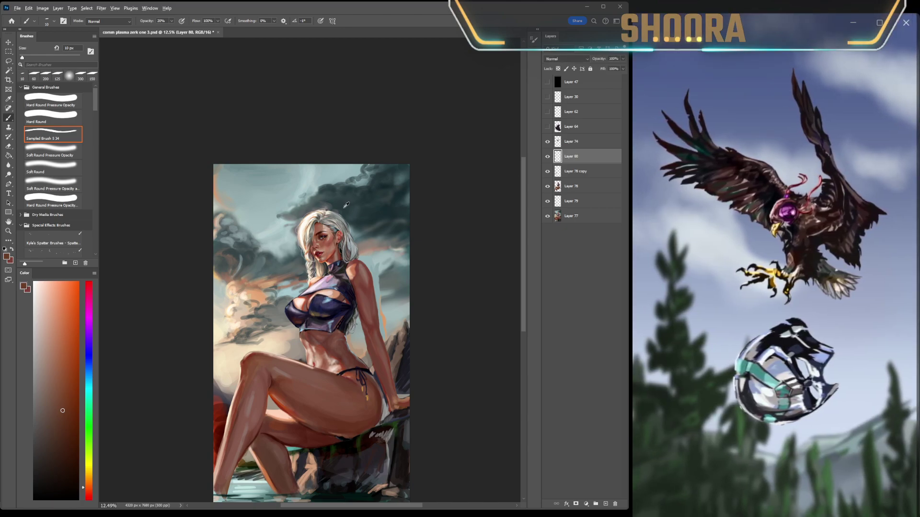
scroll(302, 232, up, 12)
scroll(362, 254, up, 3)
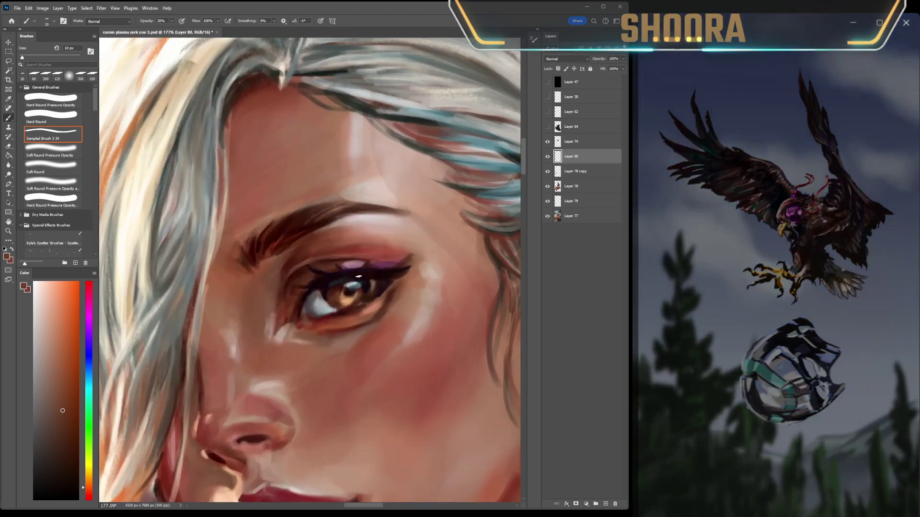
alt+click(357, 284)
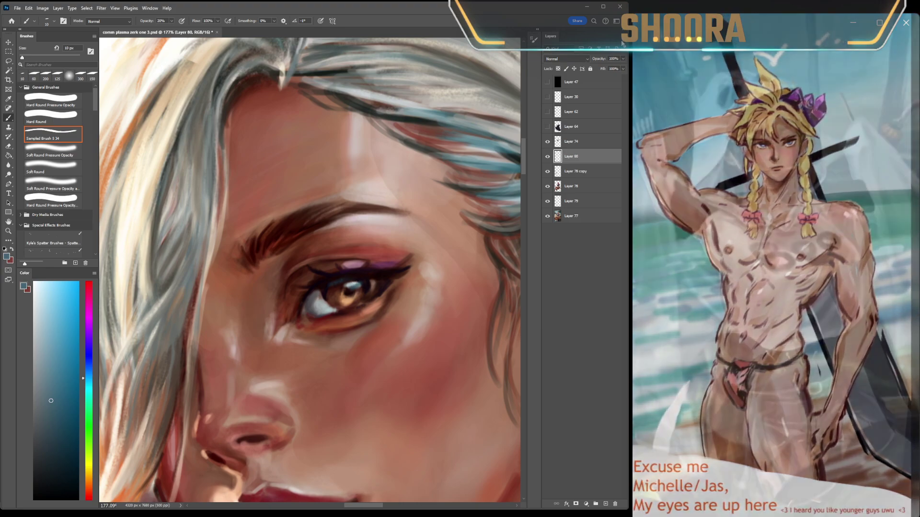
Step: Add Layer 81 in Multiply mode and darken the upper eyeliner with a 45 px brush
key(ctrl+alt+shift+n)
click(576, 59)
click(569, 93)
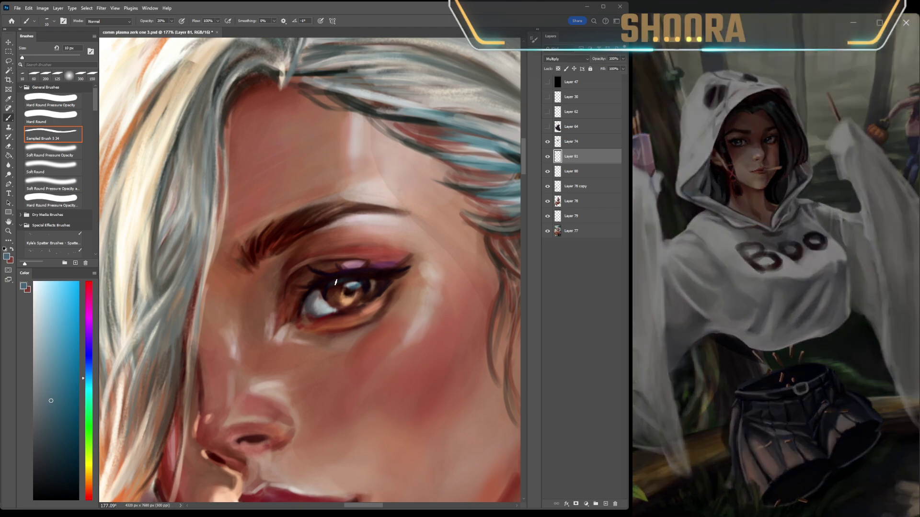
key(bracketright)
key(bracketright)
key(bracketright)
key(bracketright)
key(bracketright)
key(bracketright)
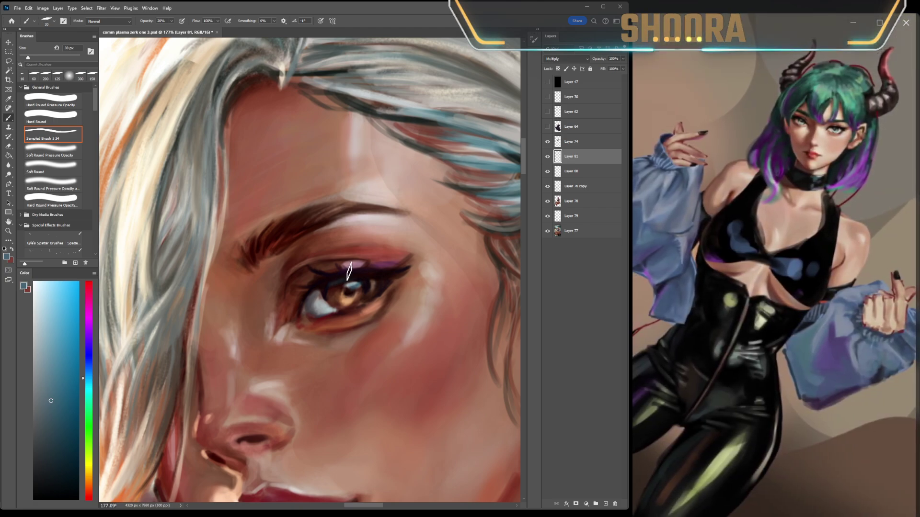
drag(355, 274, 403, 276)
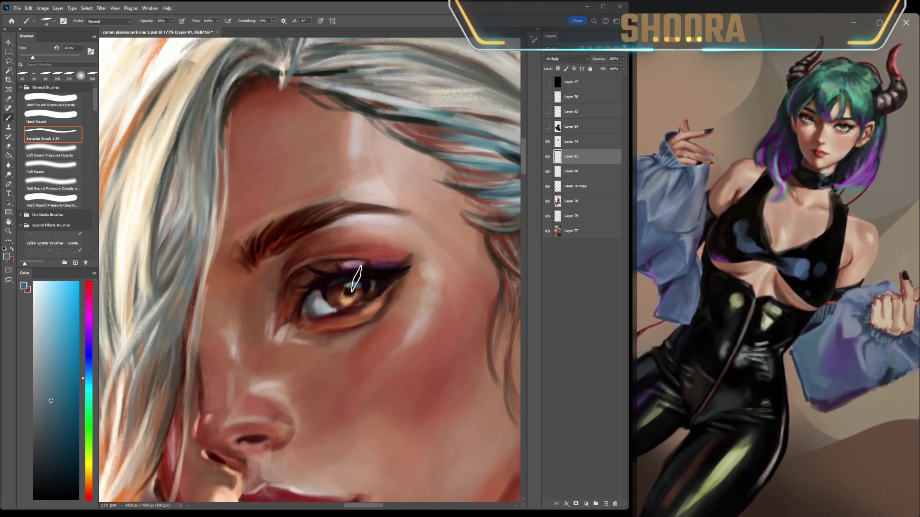
scroll(458, 281, down, 10)
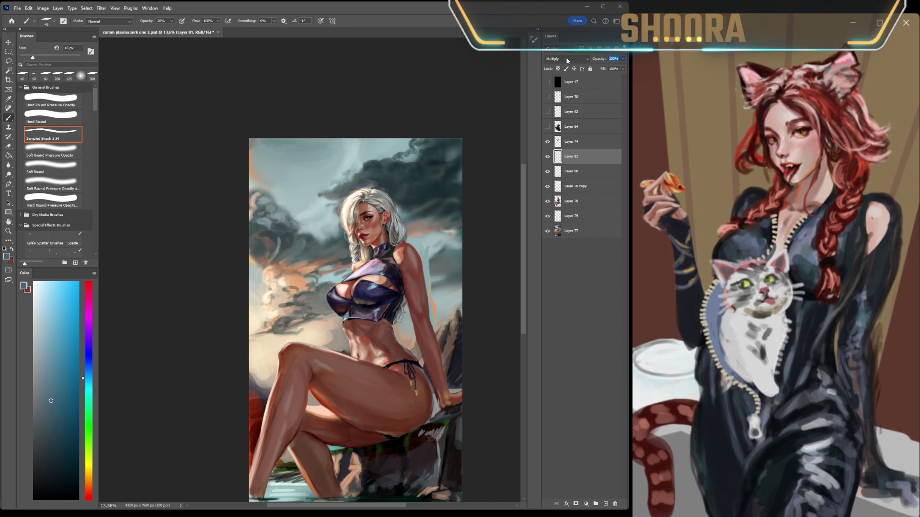
Step: Mirror the canvas and toggle Layer 81 off and on to check the eyeliner darkening
scroll(456, 220, down, 4)
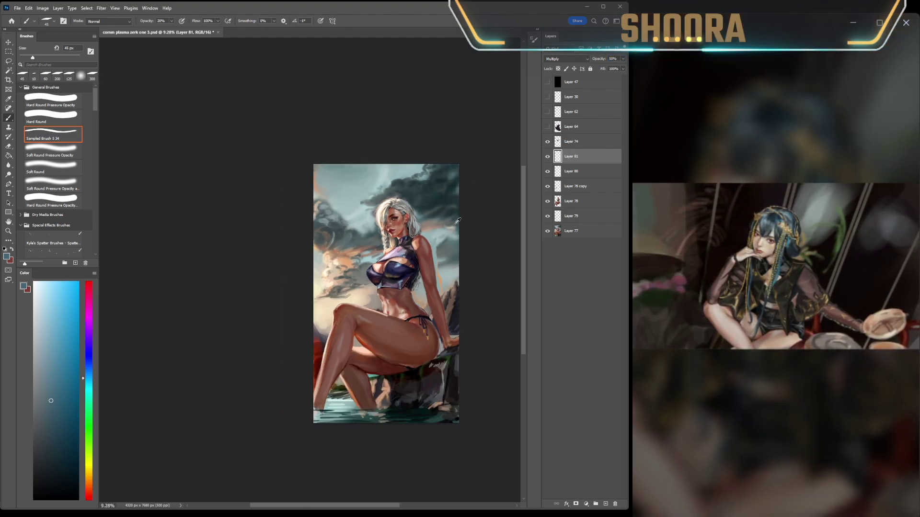
key(ctrl+h)
key(h)
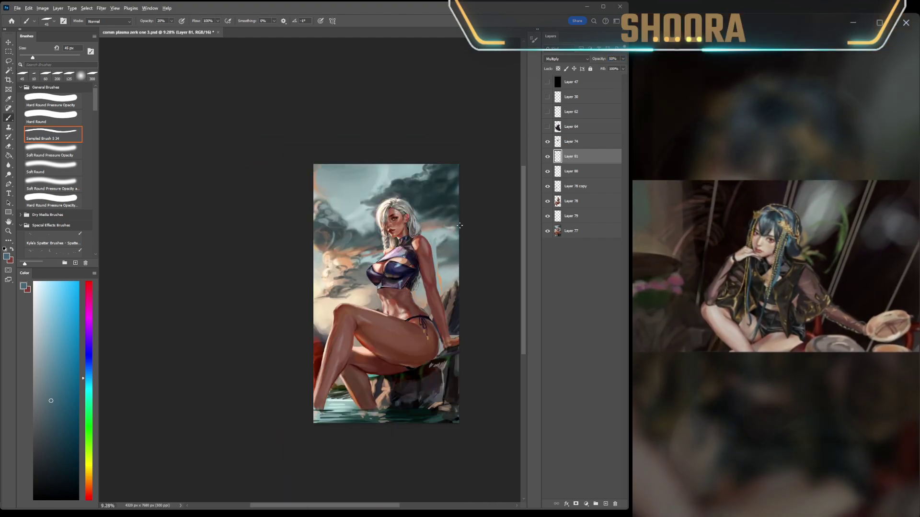
scroll(459, 225, up, 1)
scroll(432, 216, down, 3)
scroll(410, 210, down, 1)
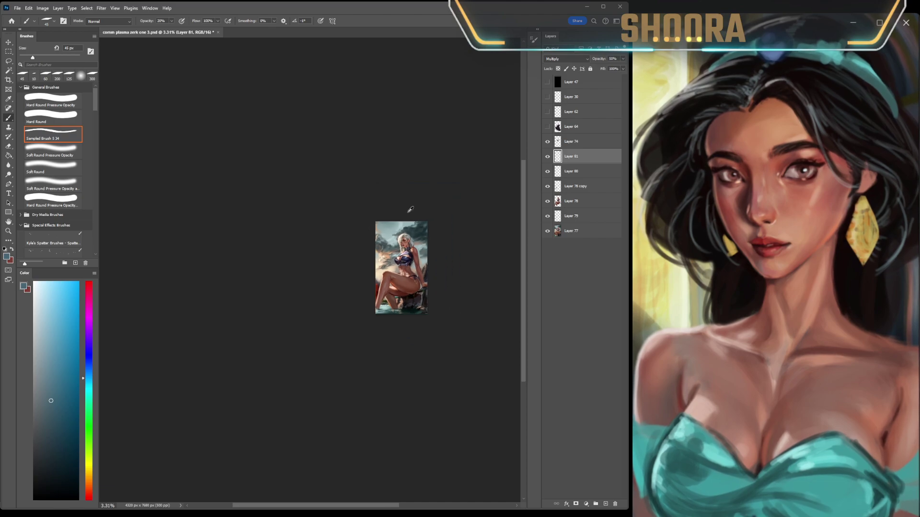
click(547, 156)
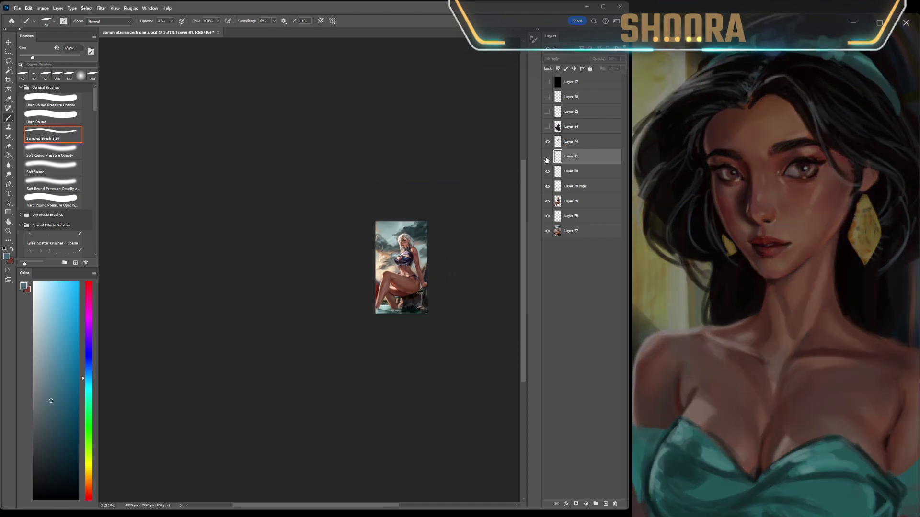
scroll(446, 222, up, 9)
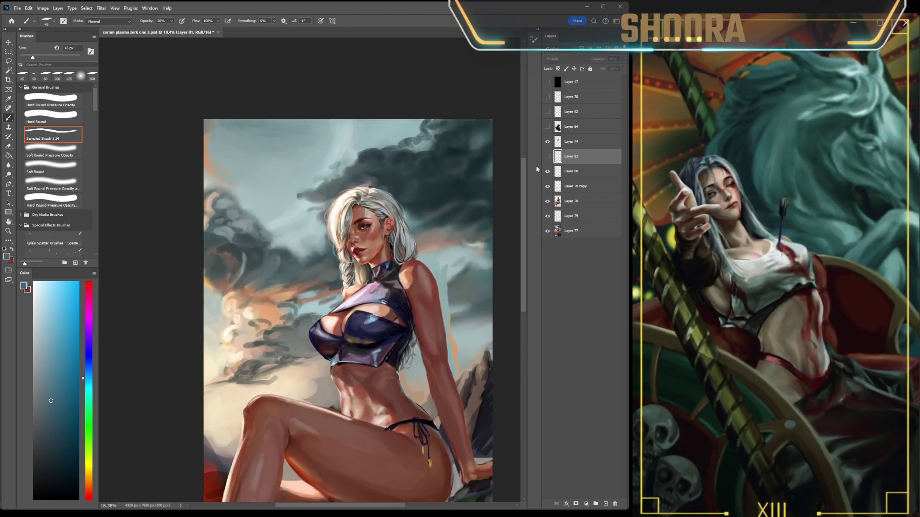
click(547, 156)
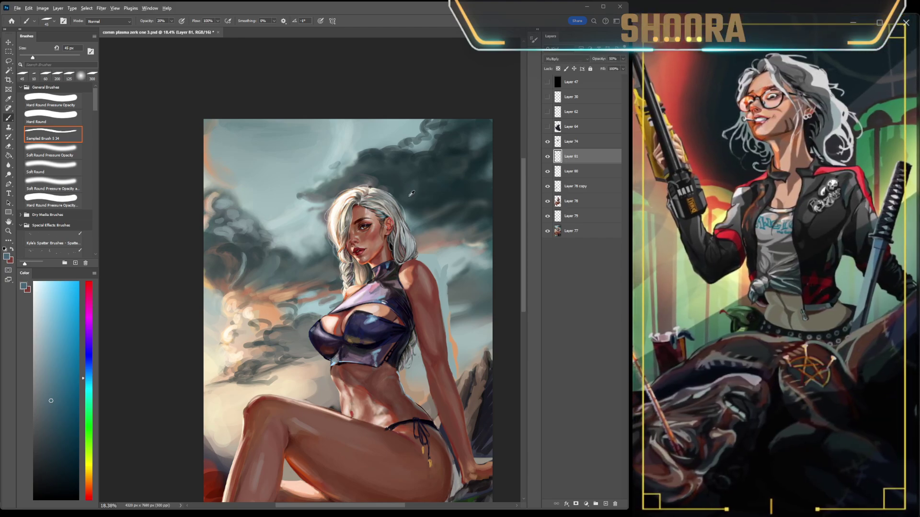
scroll(386, 208, up, 5)
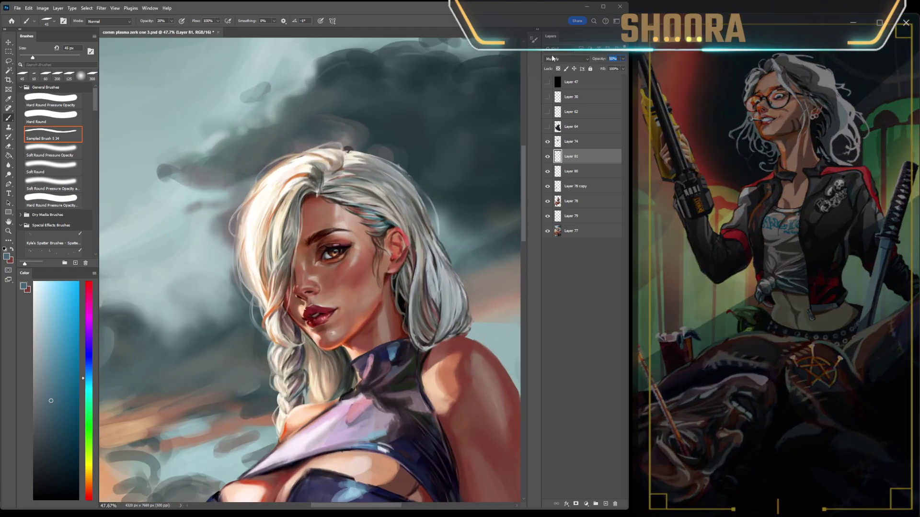
scroll(413, 148, down, 5)
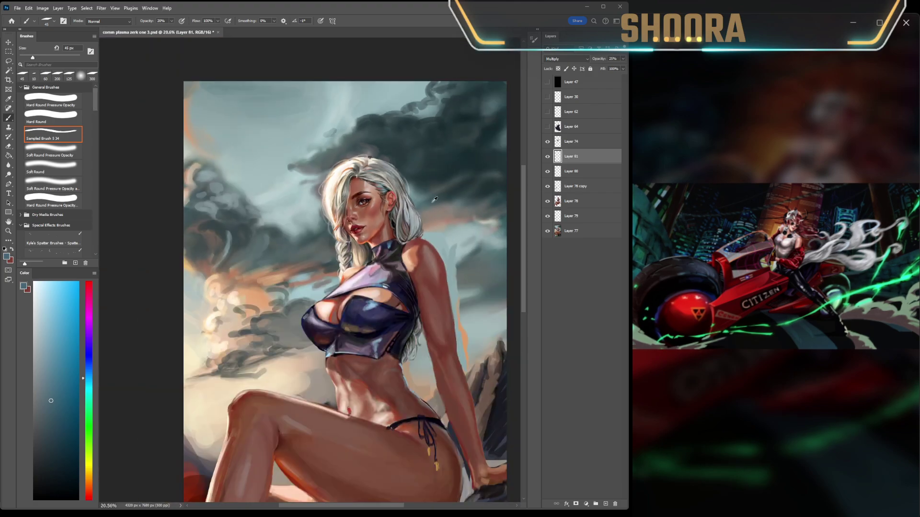
key(ctrl+f)
scroll(378, 216, up, 12)
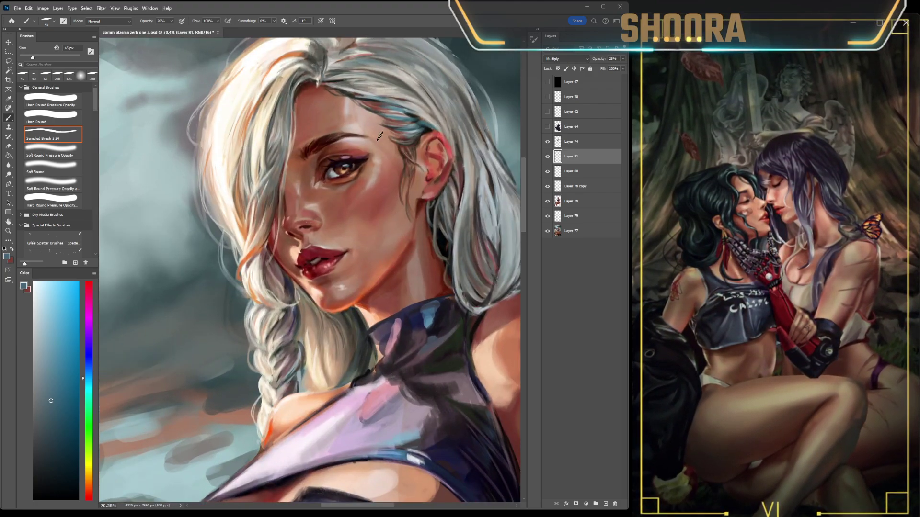
Step: On Layer 80, paint faint red and greyer pink strokes on the upper lip with a smaller brush
click(573, 174)
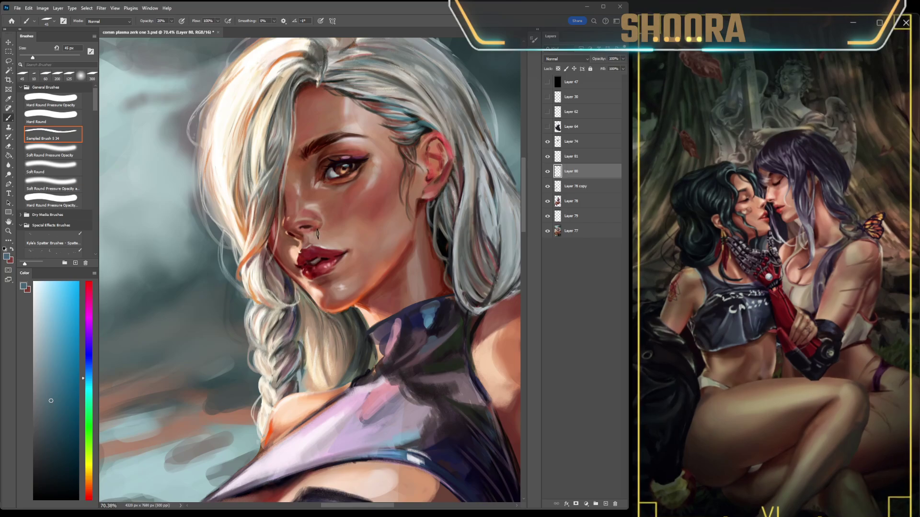
alt+click(326, 263)
key(bracketleft)
key(bracketleft)
key(bracketleft)
drag(313, 250, 307, 253)
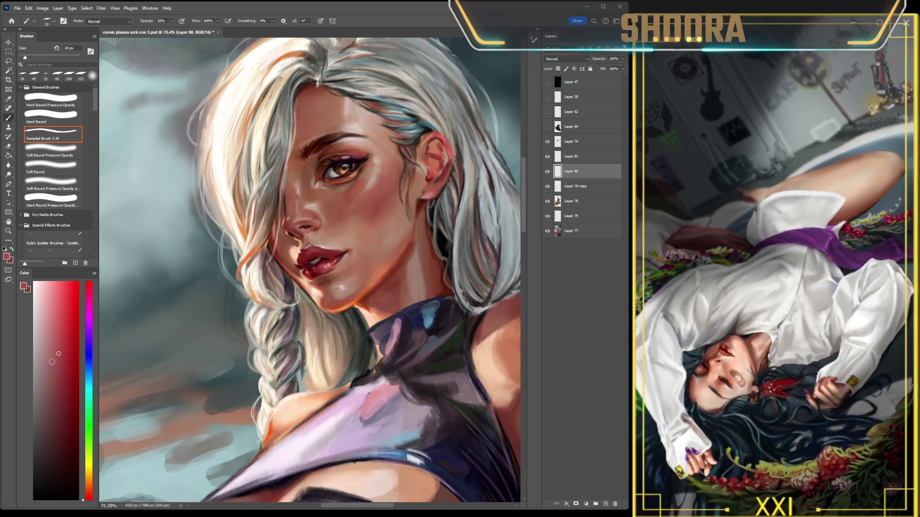
alt+click(308, 256)
drag(308, 257, 312, 257)
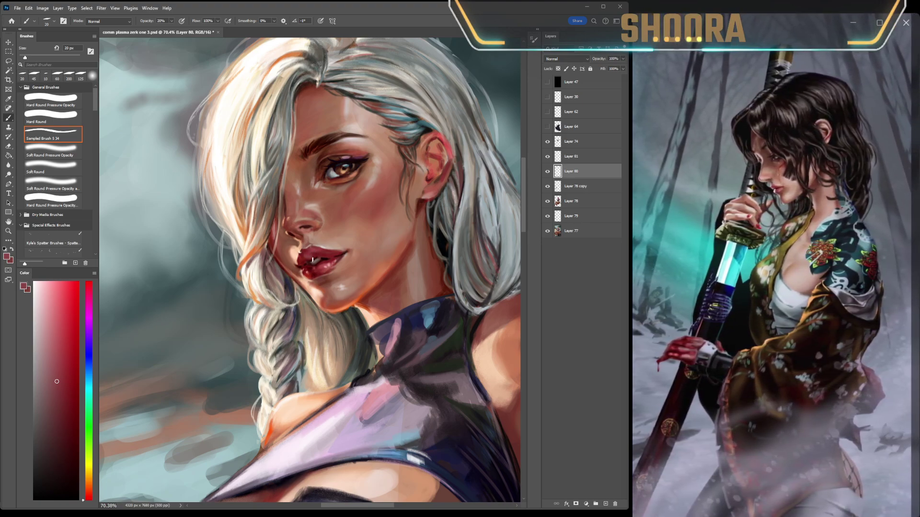
Step: Switch to the soft round eraser and check the zoomed-out, mirrored figure
key(e)
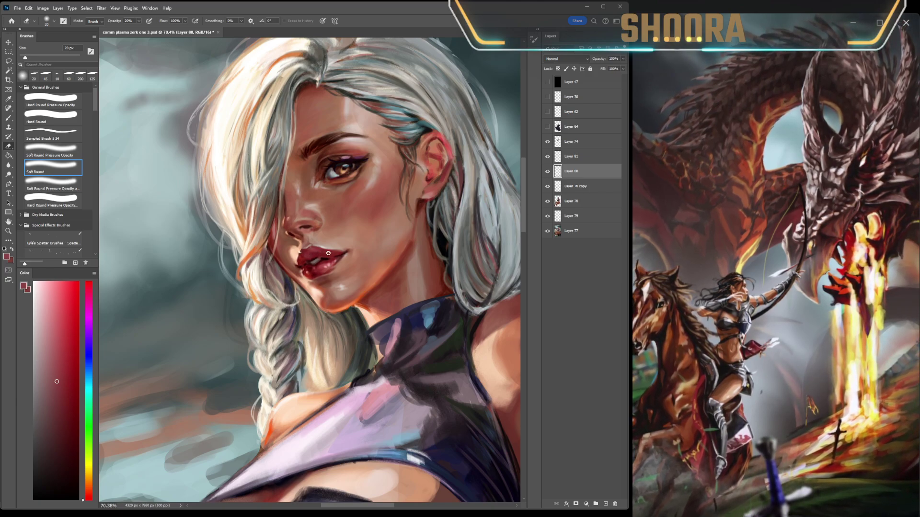
drag(343, 210, 273, 211)
key(ctrl+f)
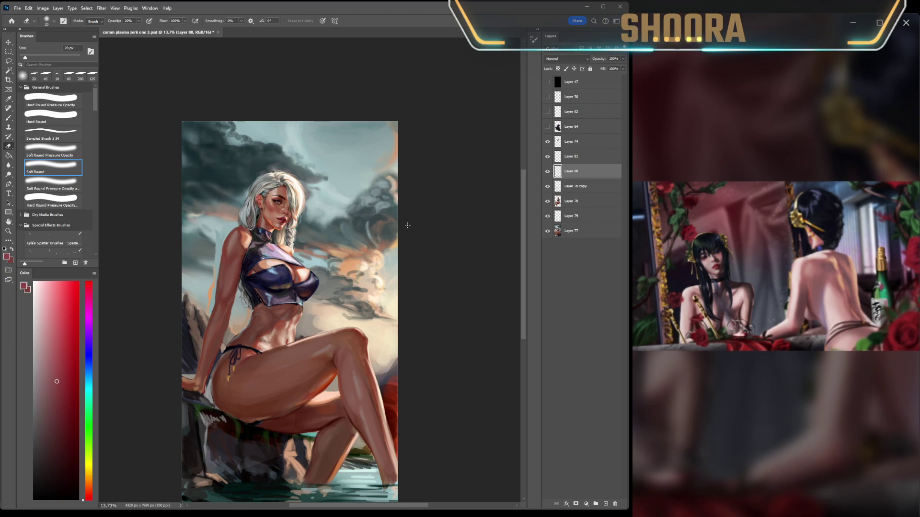
key(h)
scroll(382, 198, down, 3)
scroll(382, 198, up, 8)
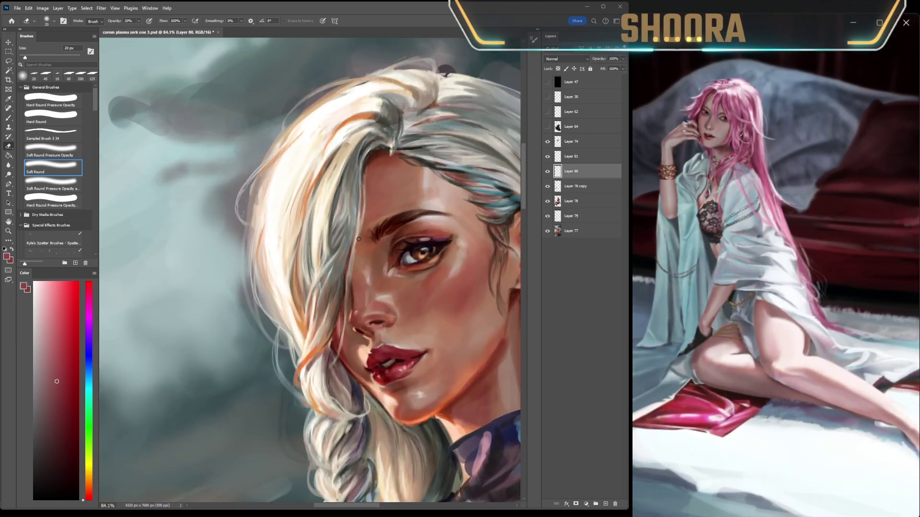
scroll(382, 224, up, 1)
key(b)
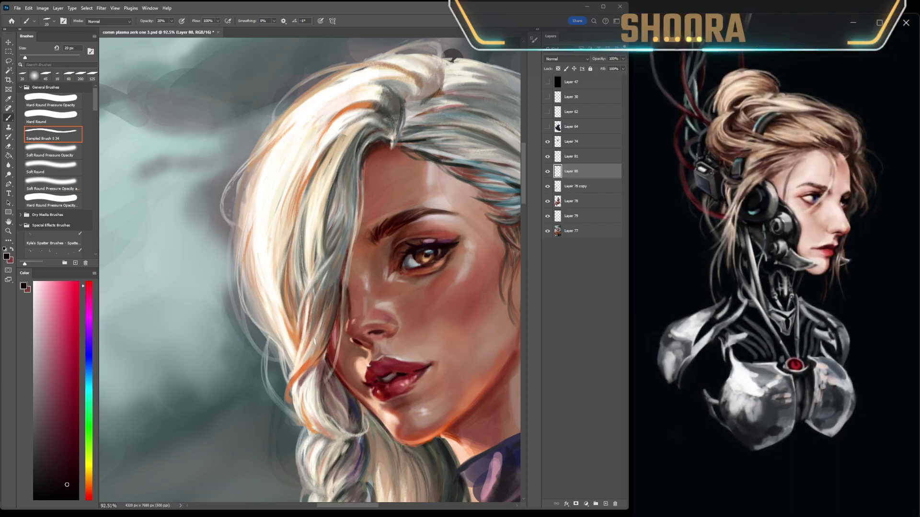
scroll(336, 306, down, 7)
scroll(385, 332, down, 2)
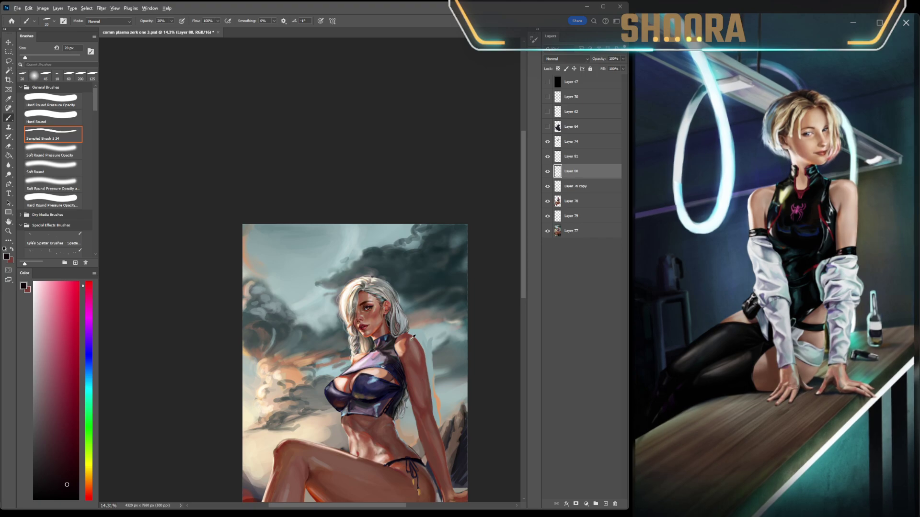
scroll(412, 338, up, 8)
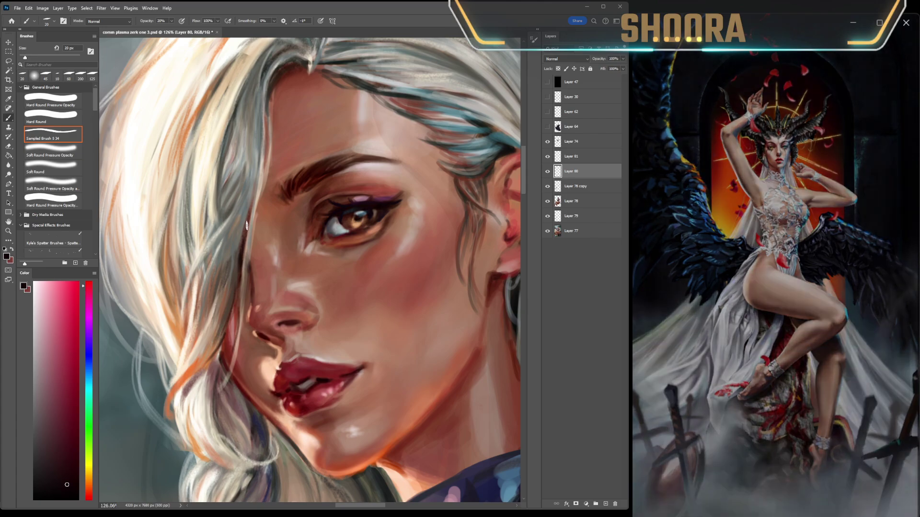
scroll(410, 321, down, 6)
scroll(410, 321, down, 4)
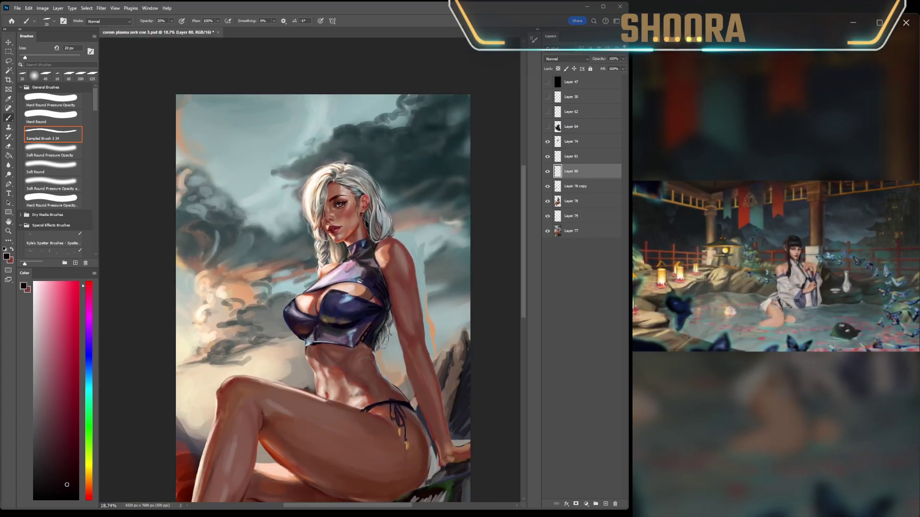
scroll(410, 316, up, 2)
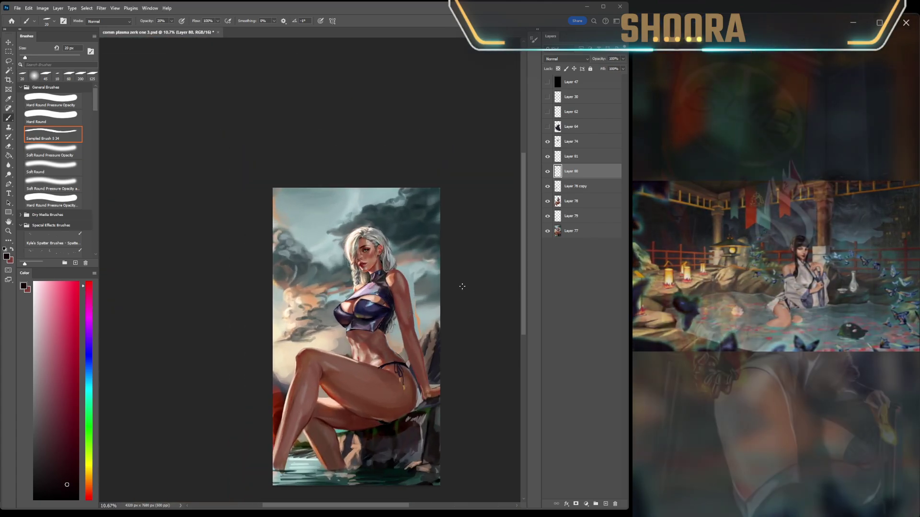
click(547, 172)
click(548, 177)
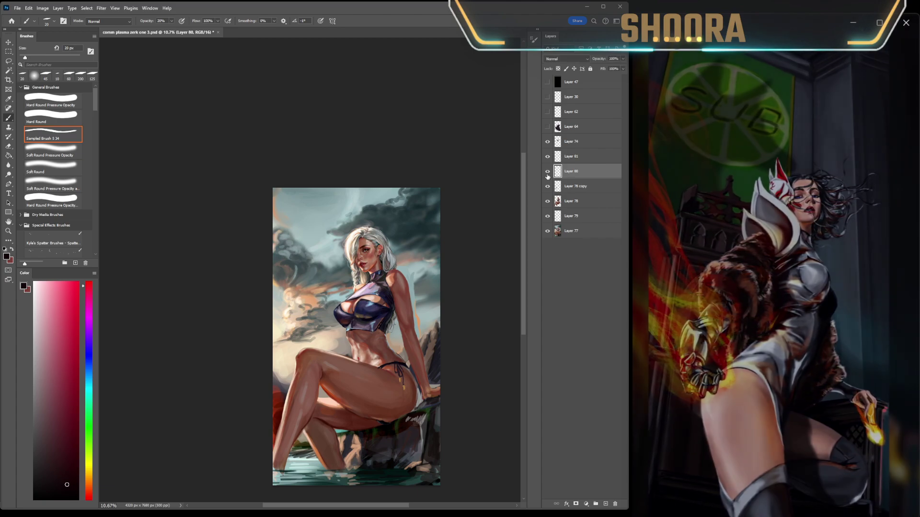
scroll(388, 265, up, 4)
scroll(388, 265, up, 5)
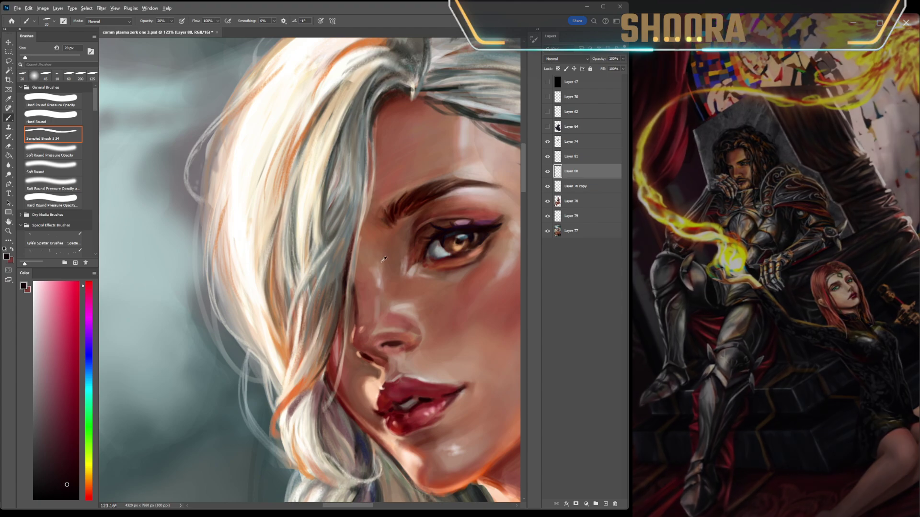
alt+click(377, 255)
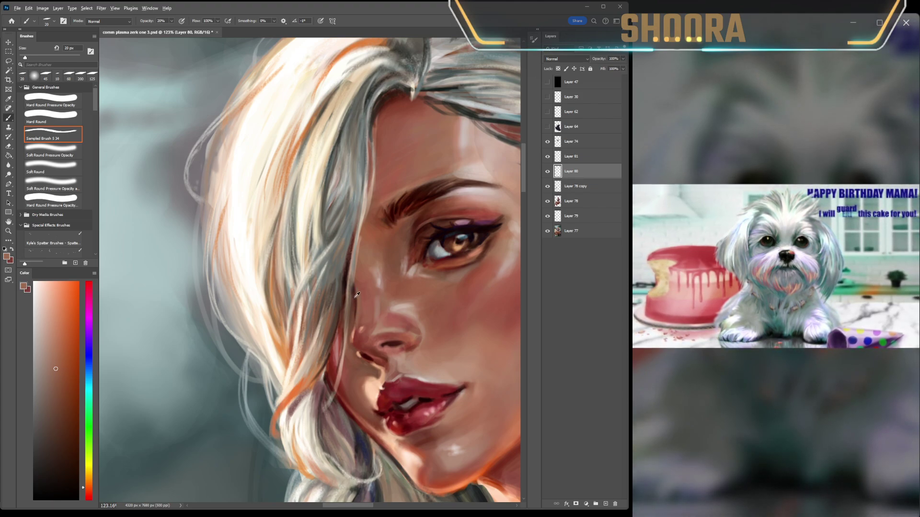
alt+click(352, 308)
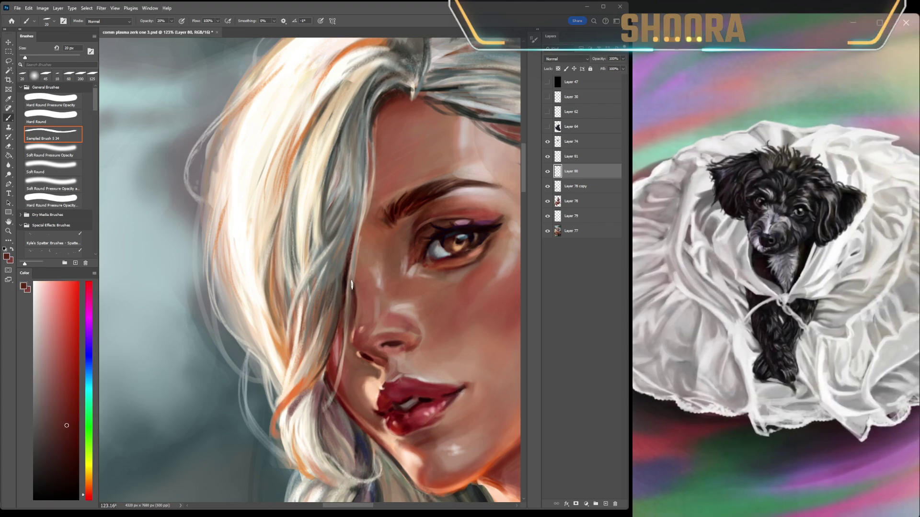
alt+click(352, 342)
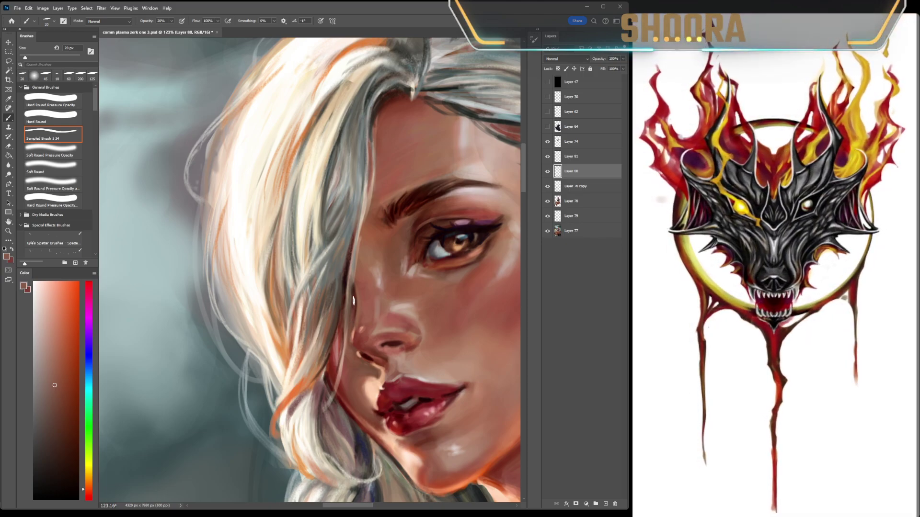
scroll(353, 300, down, 6)
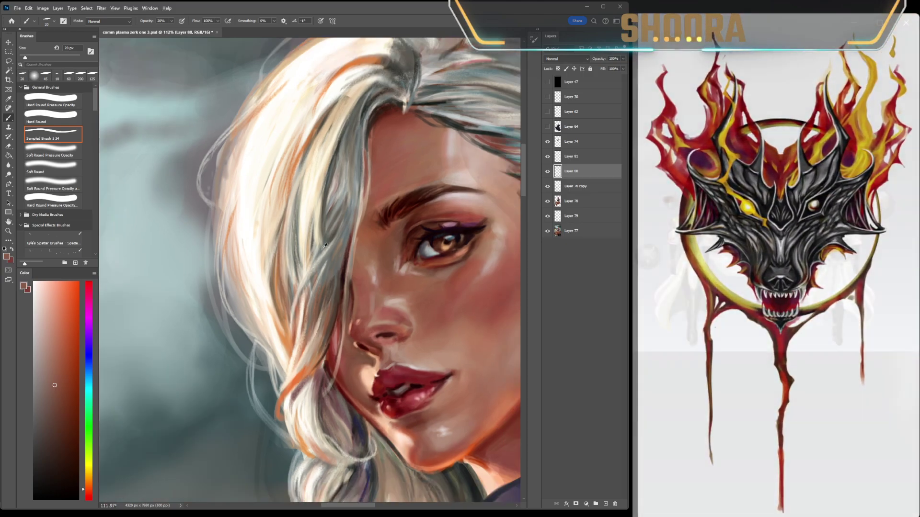
scroll(397, 306, down, 3)
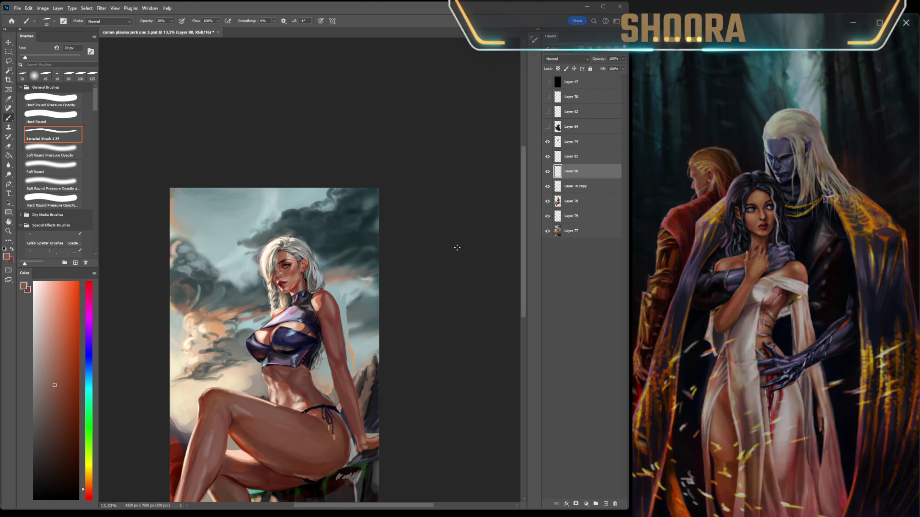
Step: Toggle Layer 74 to compare, then drag it below Layer 80 in the layer stack
scroll(302, 282, up, 4)
scroll(304, 283, down, 6)
scroll(309, 284, down, 5)
scroll(310, 284, up, 2)
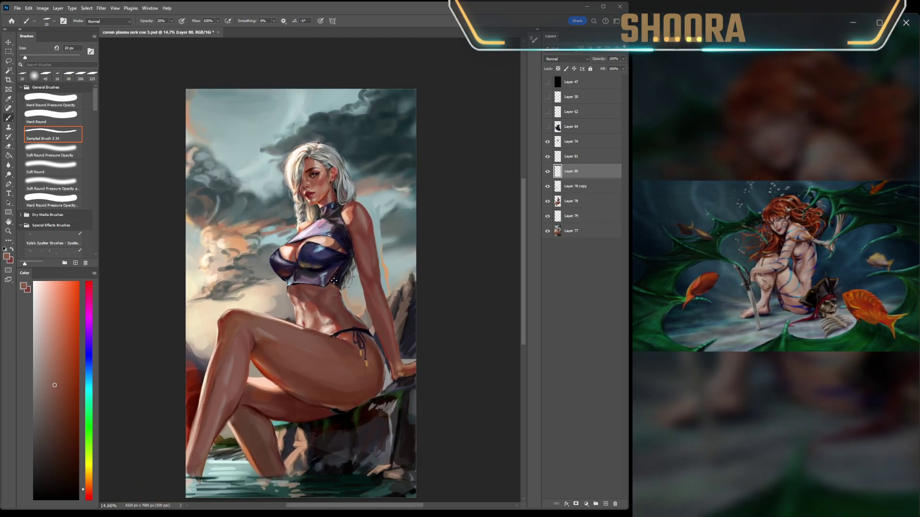
scroll(426, 213, down, 1)
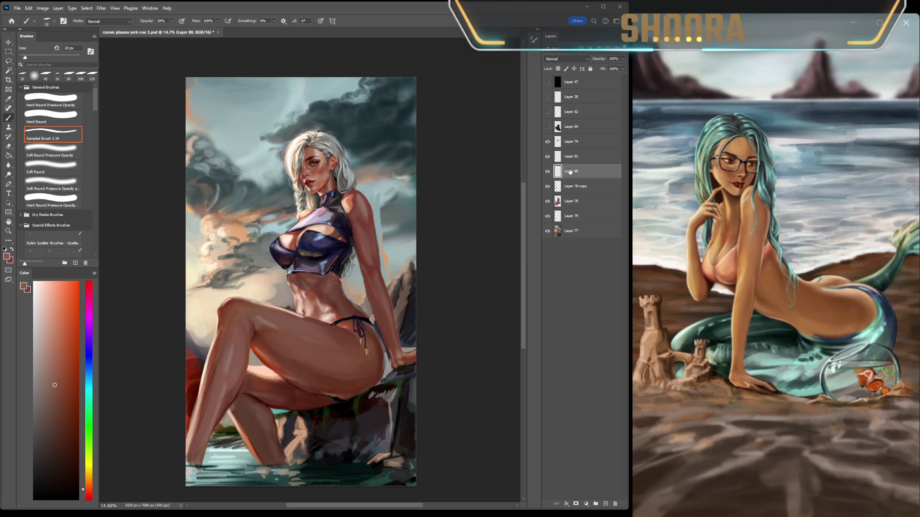
click(547, 141)
click(548, 142)
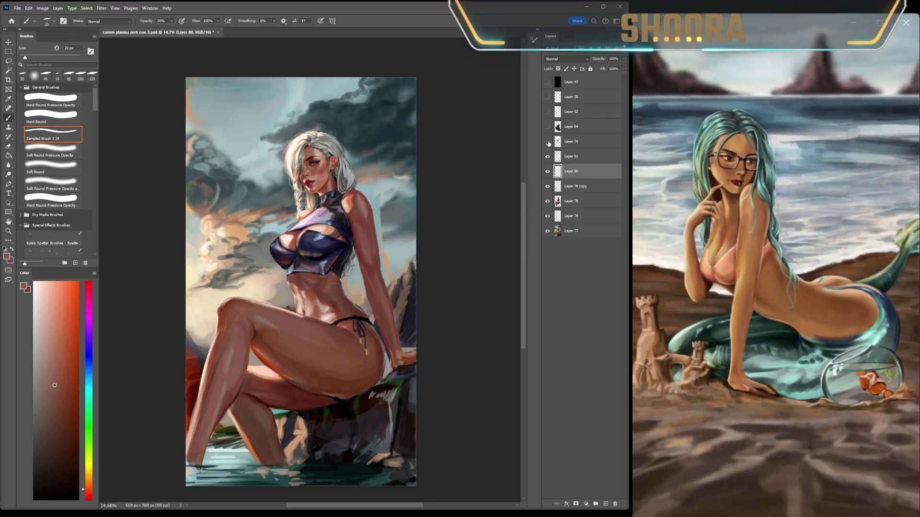
click(571, 143)
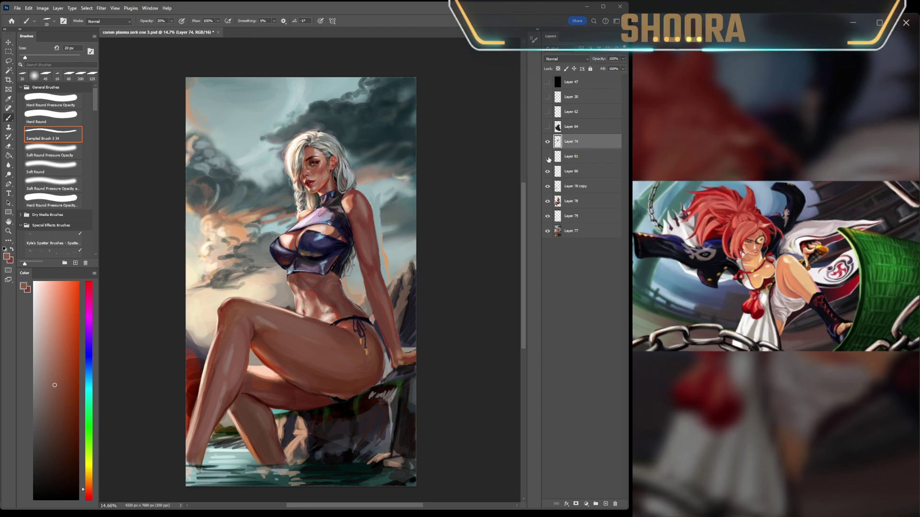
click(548, 142)
click(547, 142)
drag(568, 162, 557, 114)
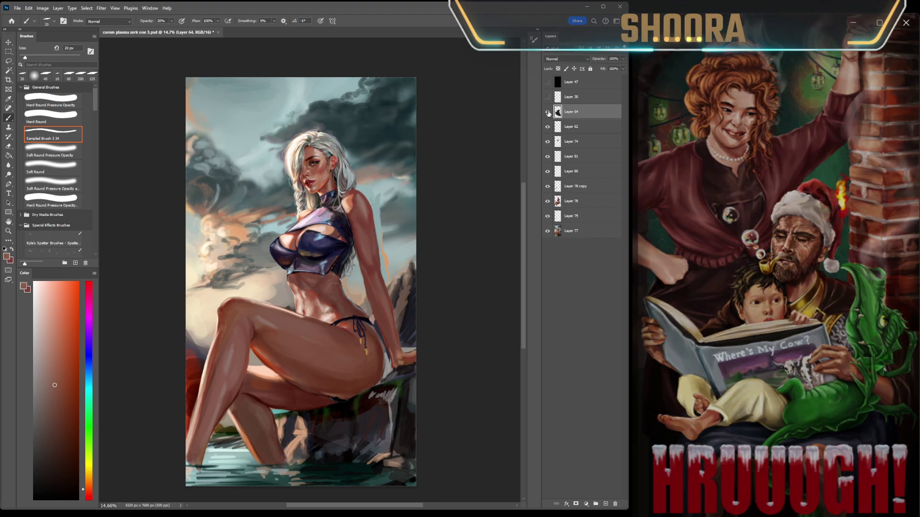
Step: Show Layer 64's dark dress over the figure and toggle it to compare
click(548, 112)
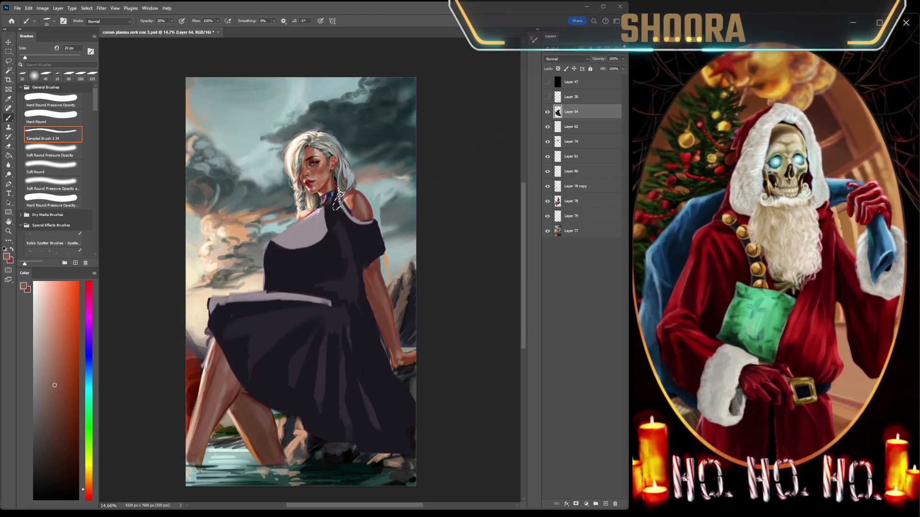
key(m)
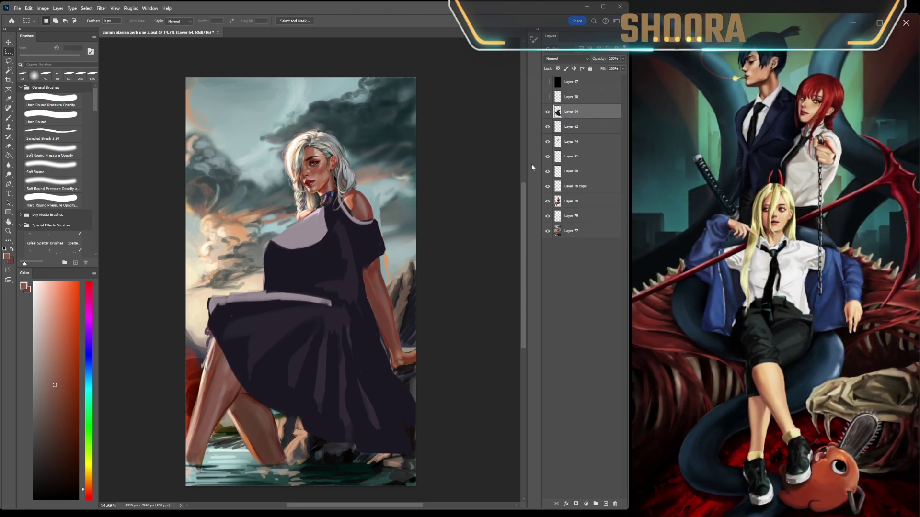
click(549, 117)
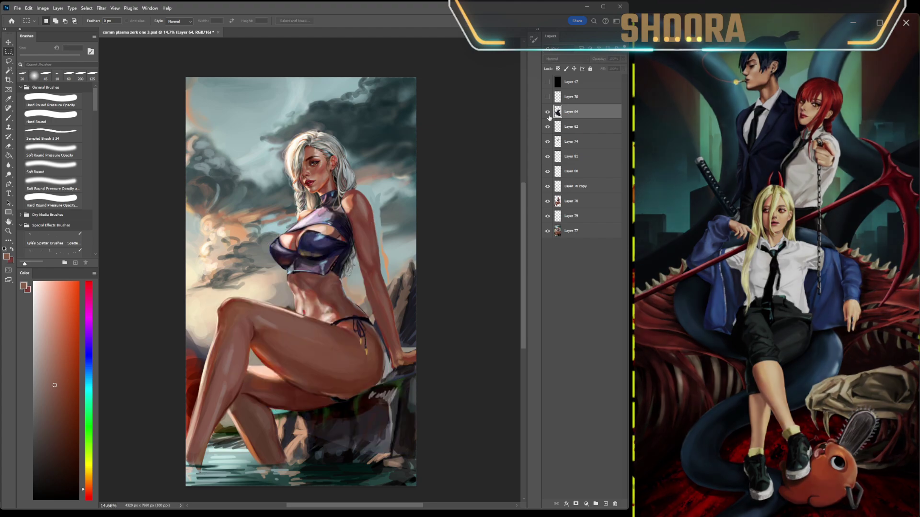
click(549, 117)
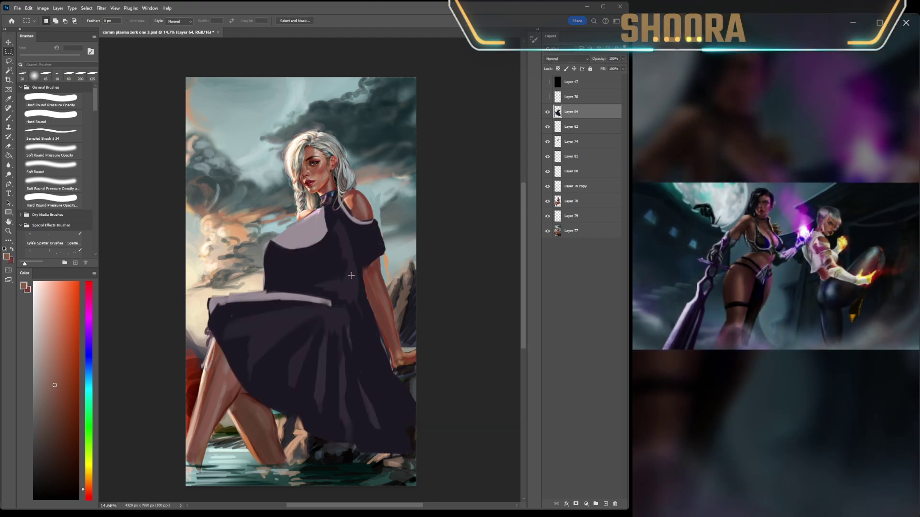
Step: Lasso the lower skirt hem and delete it to reveal the rock, then deselect
key(l)
mouse_move(277, 415)
mouse_down()
mouse_move(374, 394)
mouse_move(431, 369)
mouse_up()
mouse_move(272, 413)
mouse_down()
mouse_move(386, 386)
mouse_move(430, 437)
mouse_move(330, 457)
mouse_move(280, 417)
mouse_up()
key(Delete)
key(ctrl+d)
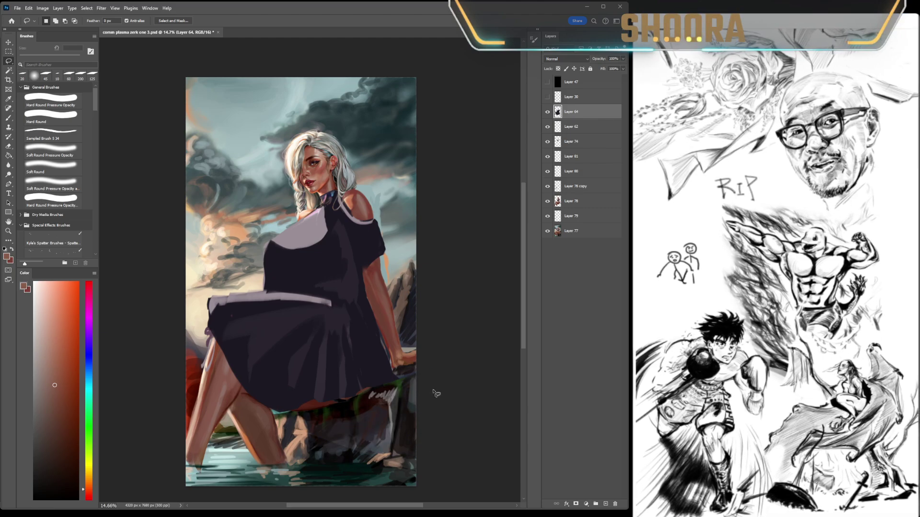
key(ctrl+minus)
key(ctrl+minus)
key(ctrl+shift+h)
key(ctrl+shift+h)
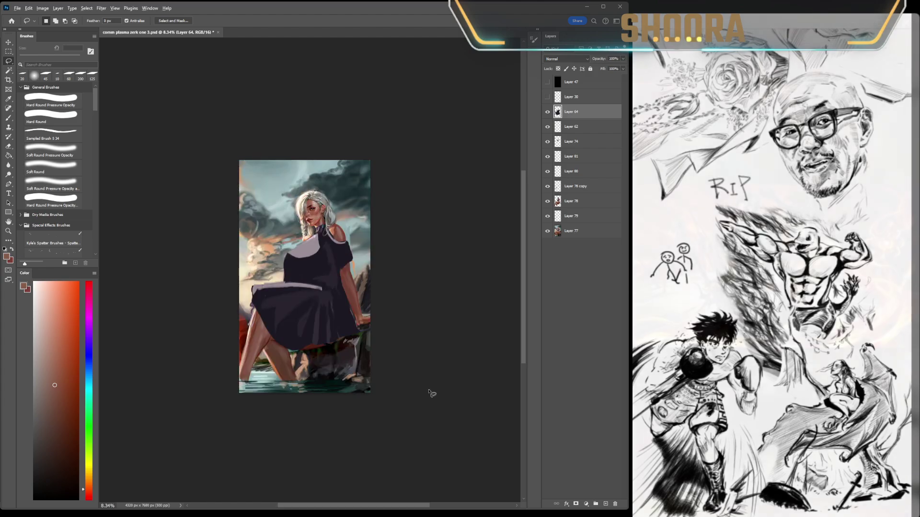
Step: With the brush, sample dress purples and paint a light mauve-grey stroke below the waistband
scroll(355, 332, up, 5)
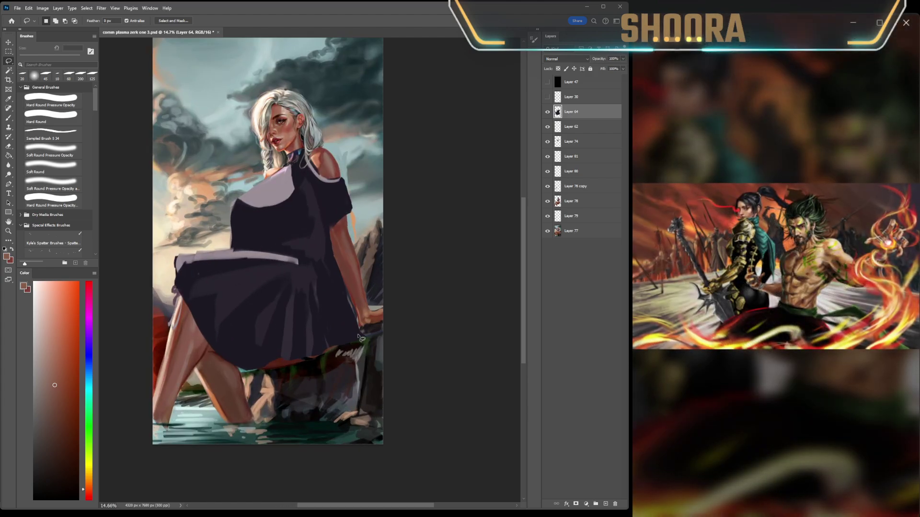
key(b)
alt+click(334, 305)
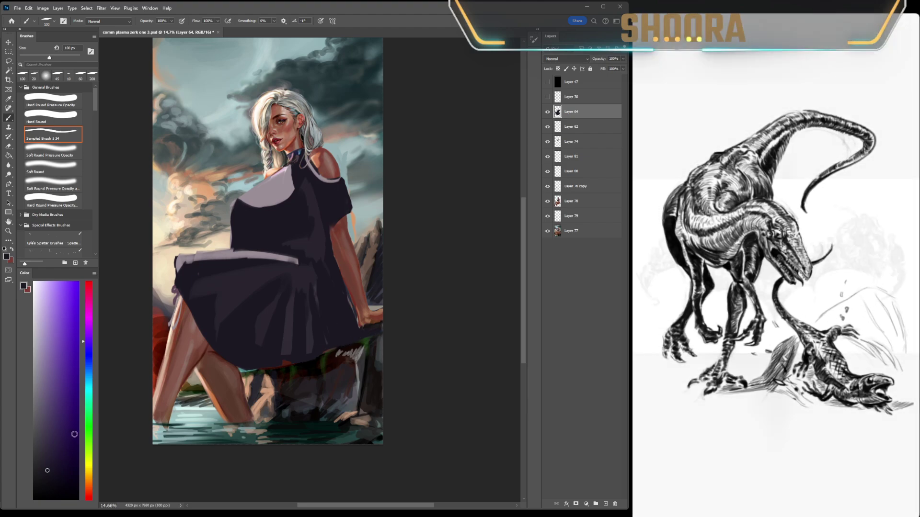
alt+click(296, 339)
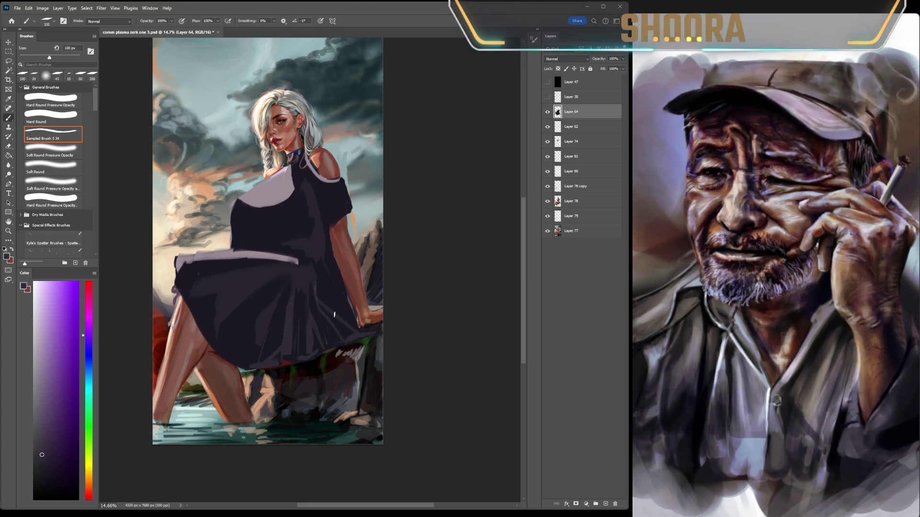
scroll(455, 420, down, 5)
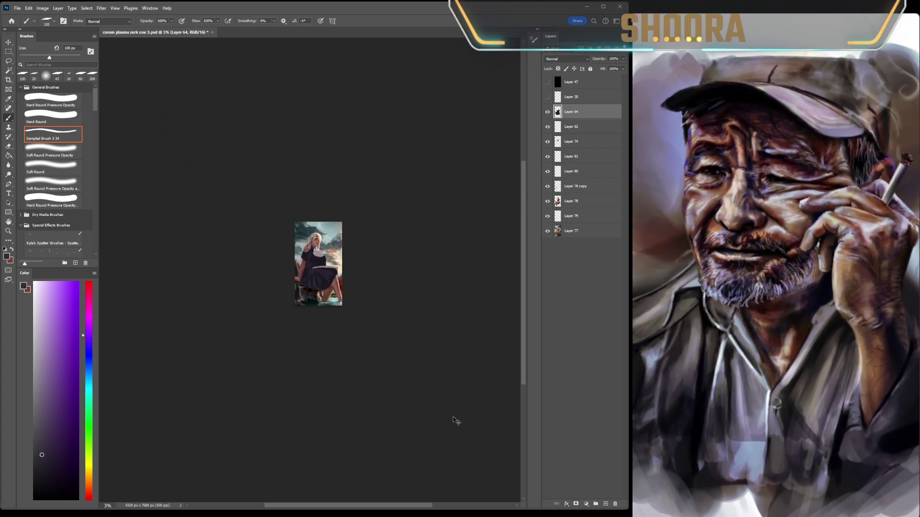
scroll(299, 263, up, 3)
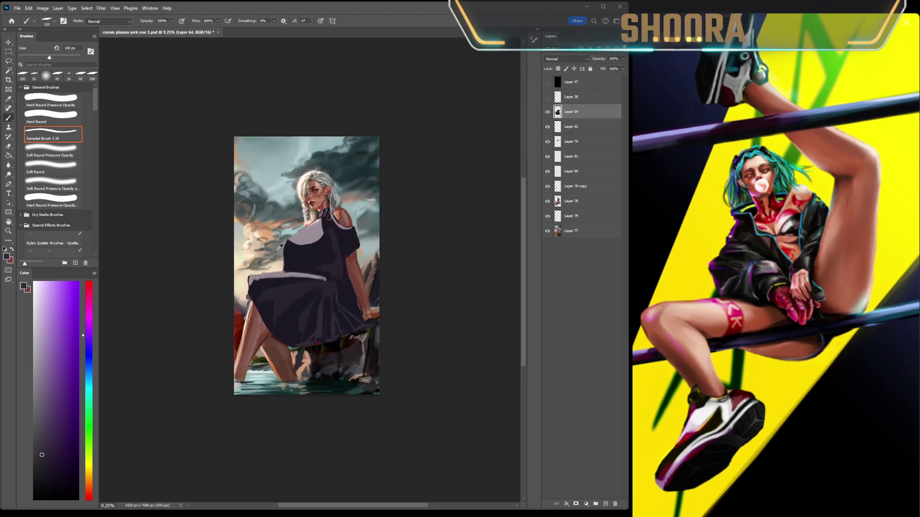
alt+click(266, 276)
mouse_move(254, 286)
mouse_down()
mouse_move(325, 280)
mouse_move(286, 277)
mouse_up()
Step: Lasso the messy strokes above the waistband and delete them
alt+click(301, 269)
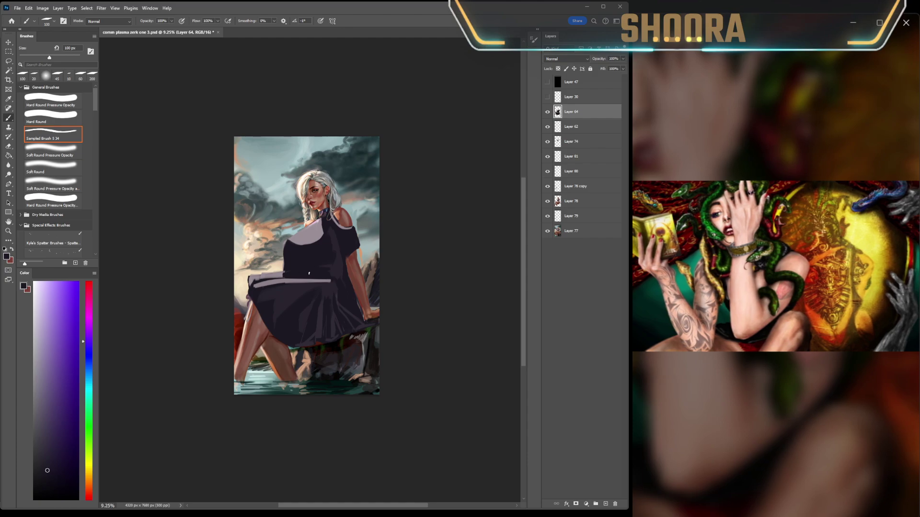
key(e)
key(l)
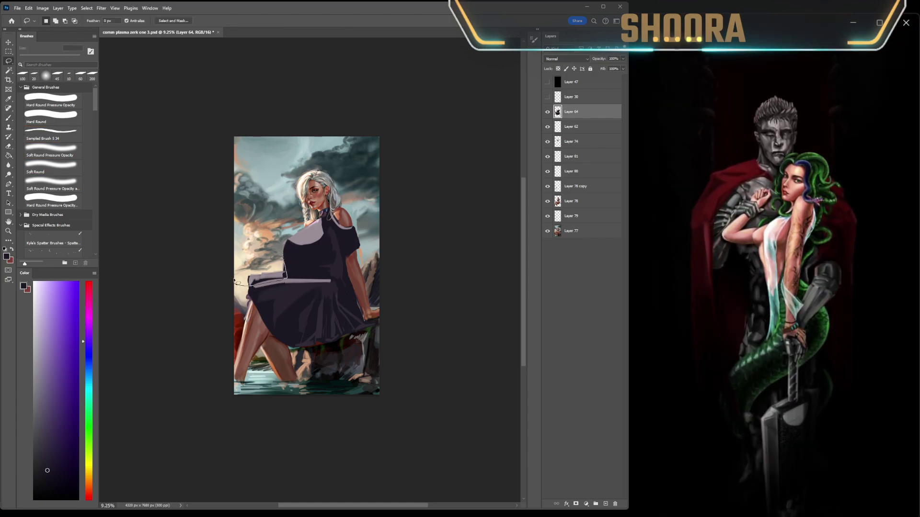
drag(232, 280, 281, 259)
key(Delete)
key(ctrl+d)
Step: Repaint above the waistband in grey-mauve and dark purple, then darken the skirt's left edge blue-black
key(b)
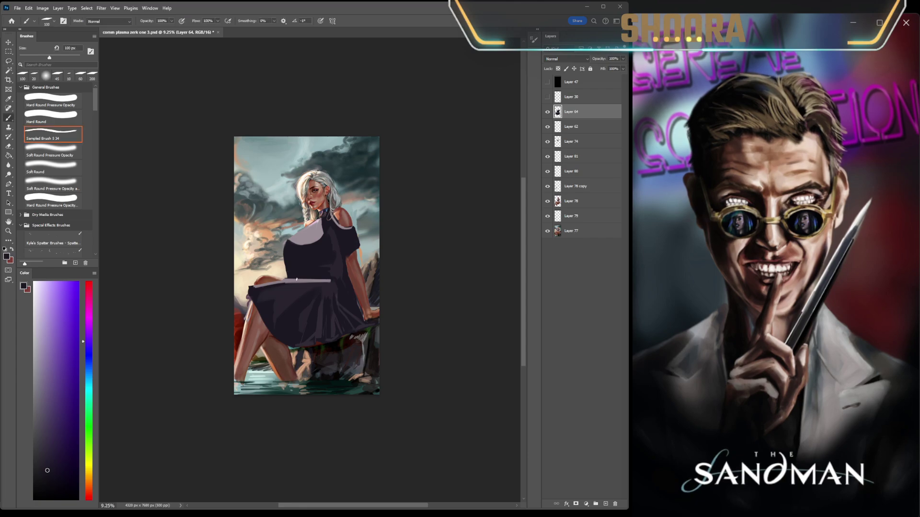
alt+click(297, 279)
drag(289, 279, 253, 281)
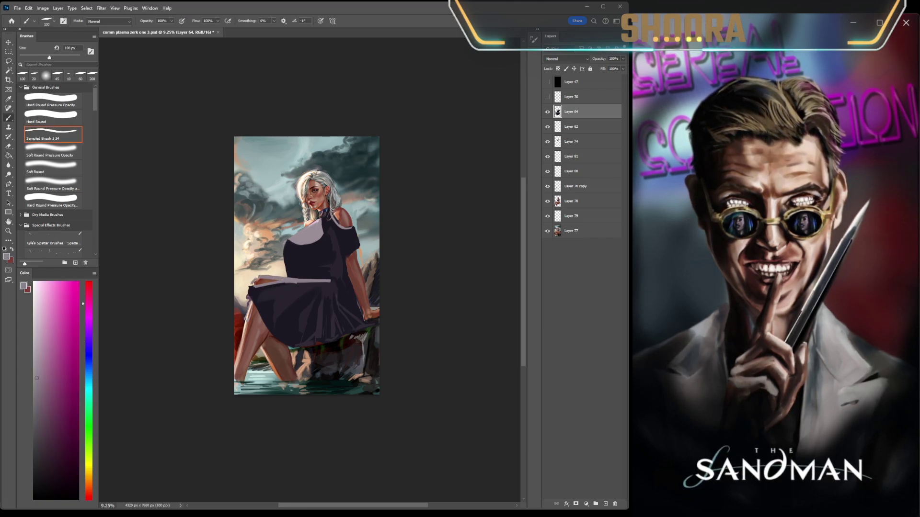
alt+click(257, 289)
alt+click(279, 285)
drag(280, 281, 259, 281)
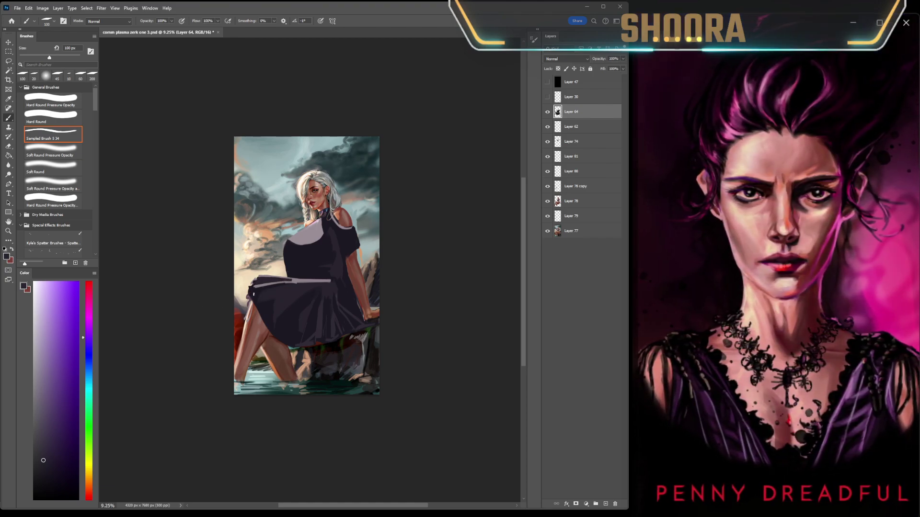
alt+click(254, 294)
drag(248, 298, 247, 307)
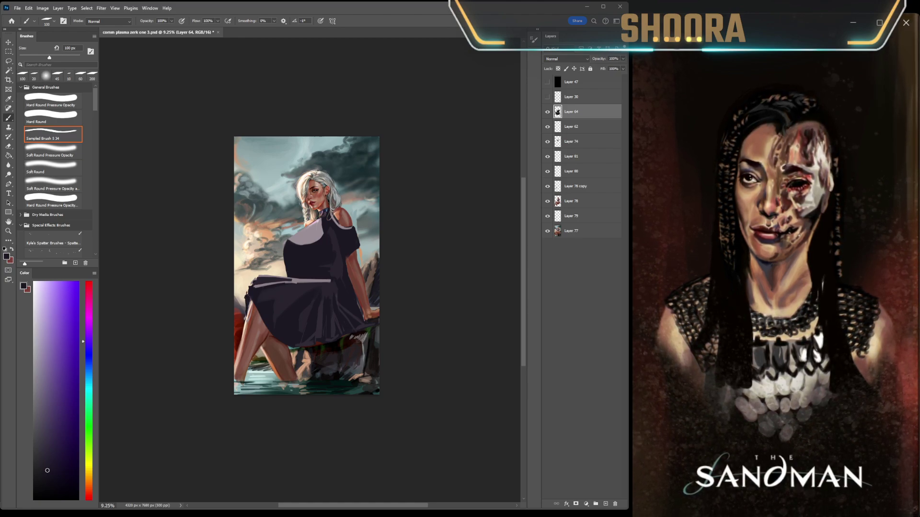
Step: Sample light mauve and dark purple from the dress and enlarge the brush to 250 px
scroll(295, 400, down, 5)
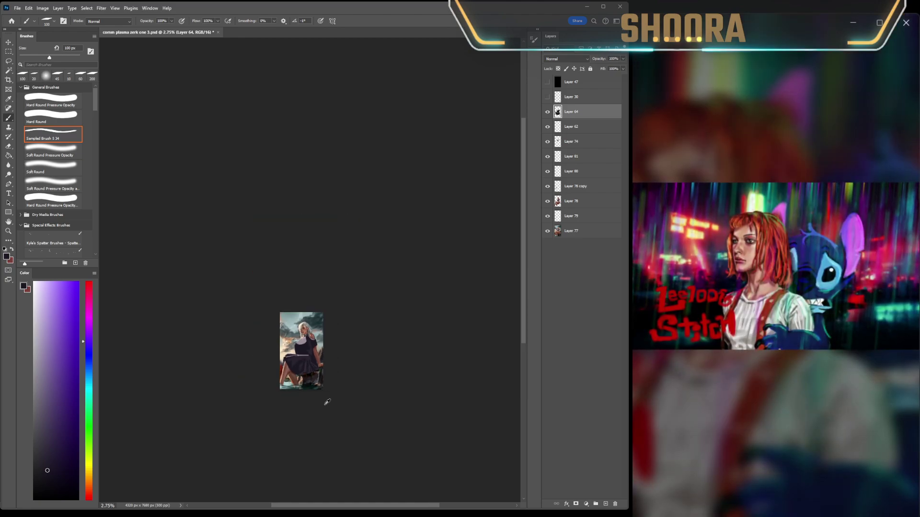
scroll(316, 376, up, 5)
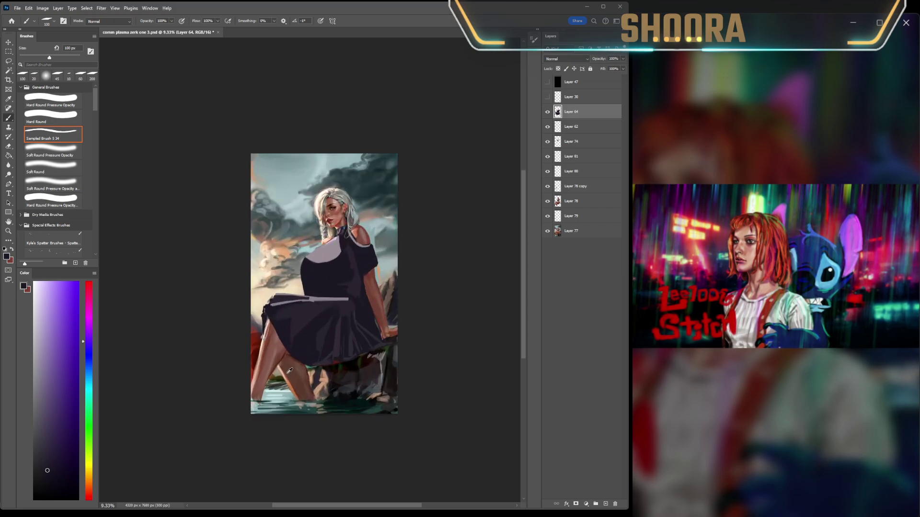
alt+click(339, 181)
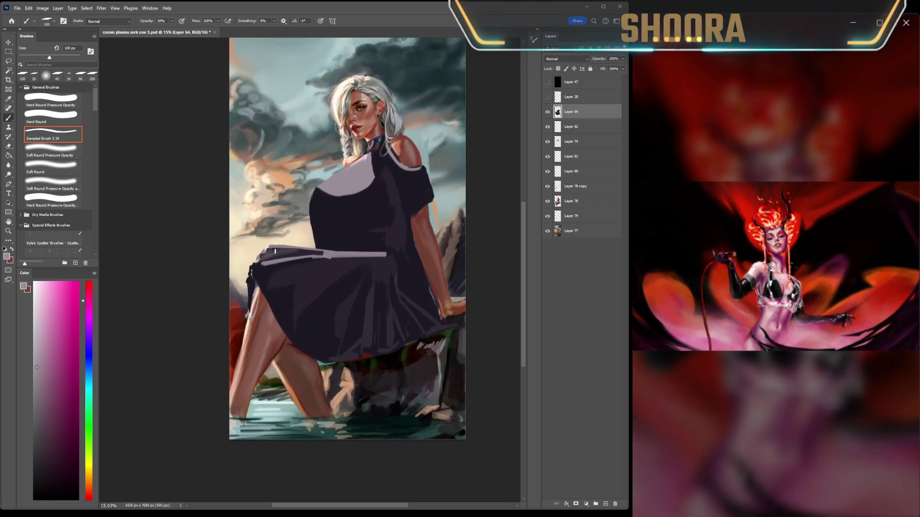
alt+click(337, 204)
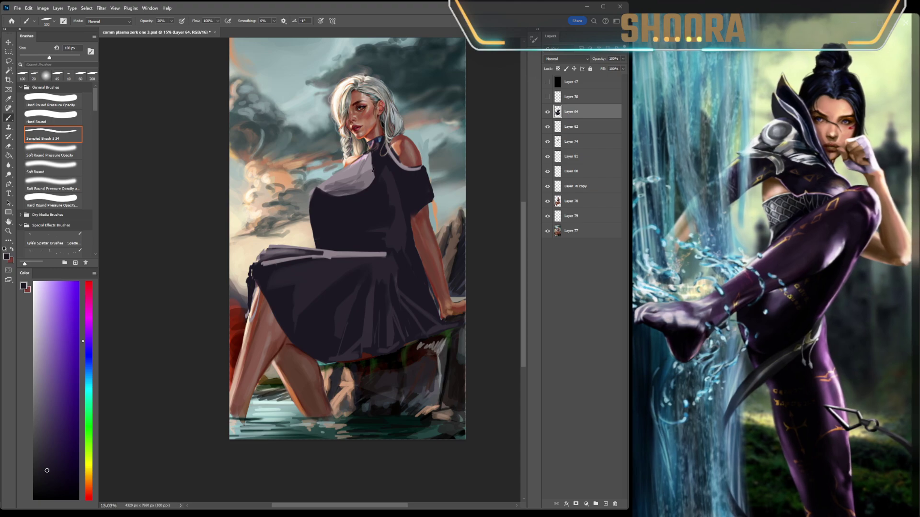
key(bracketright)
key(bracketright)
key(bracketright)
key(bracketright)
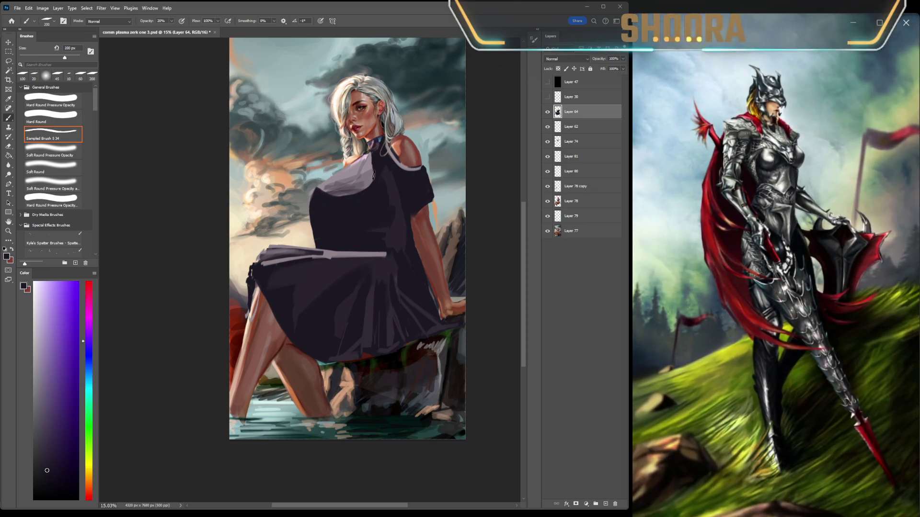
key(bracketright)
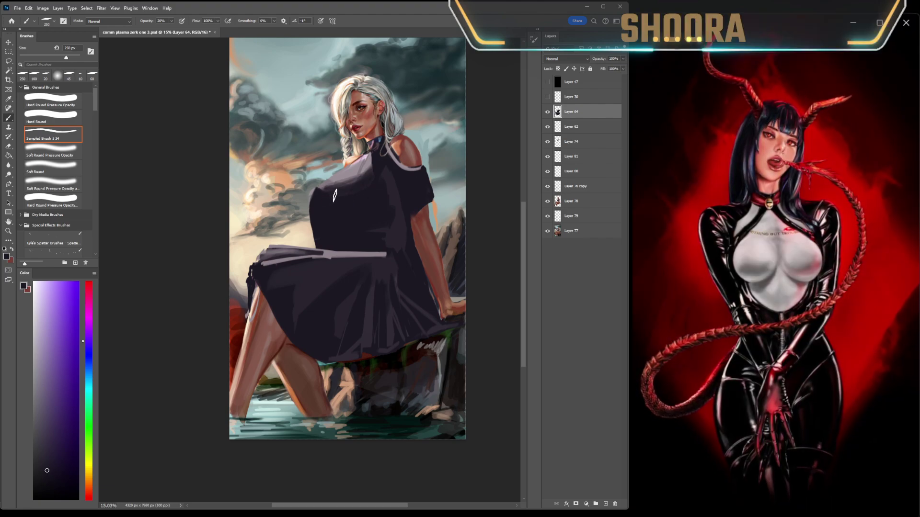
Step: Paint grey-pink highlight strokes across the upper dress, then mirror the view to check
alt+click(360, 163)
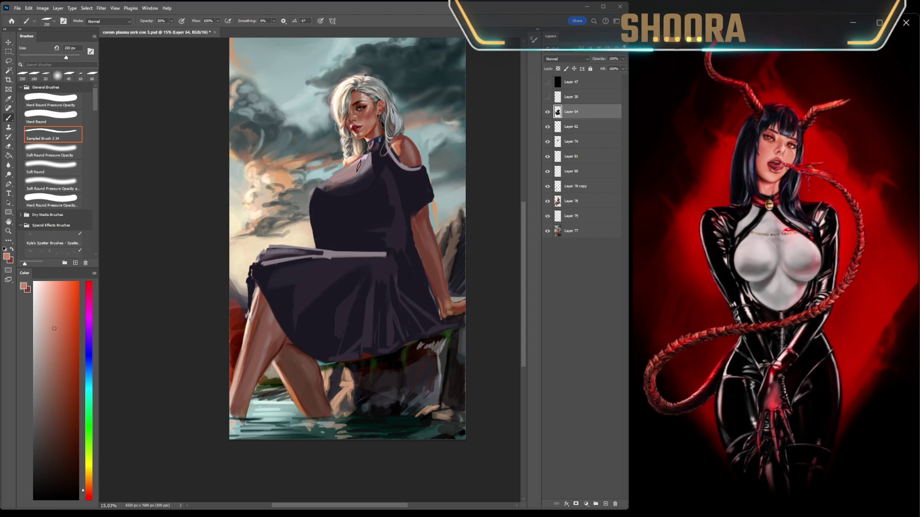
alt+click(345, 239)
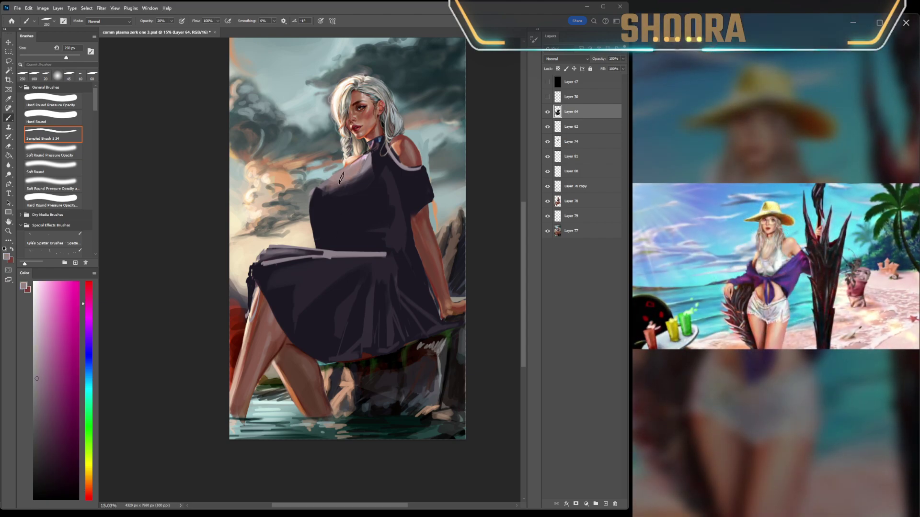
alt+click(333, 197)
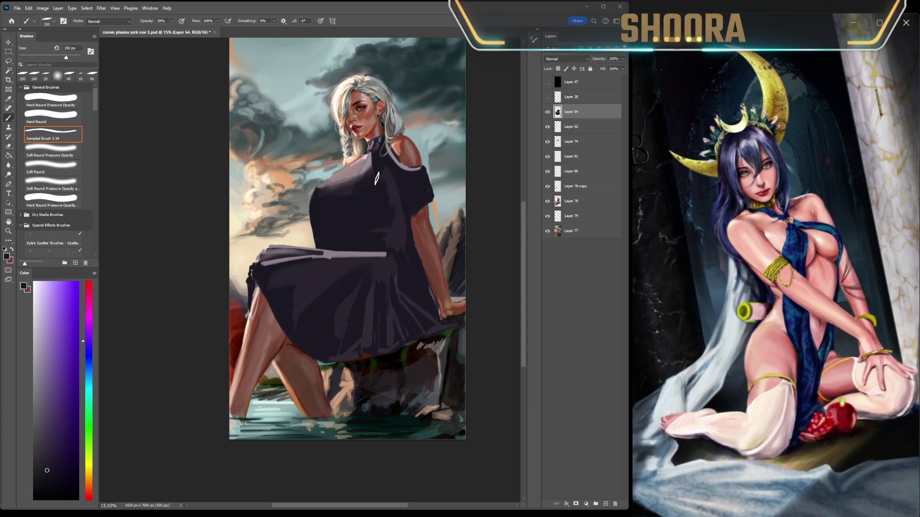
alt+click(366, 161)
drag(373, 168, 342, 186)
alt+click(371, 196)
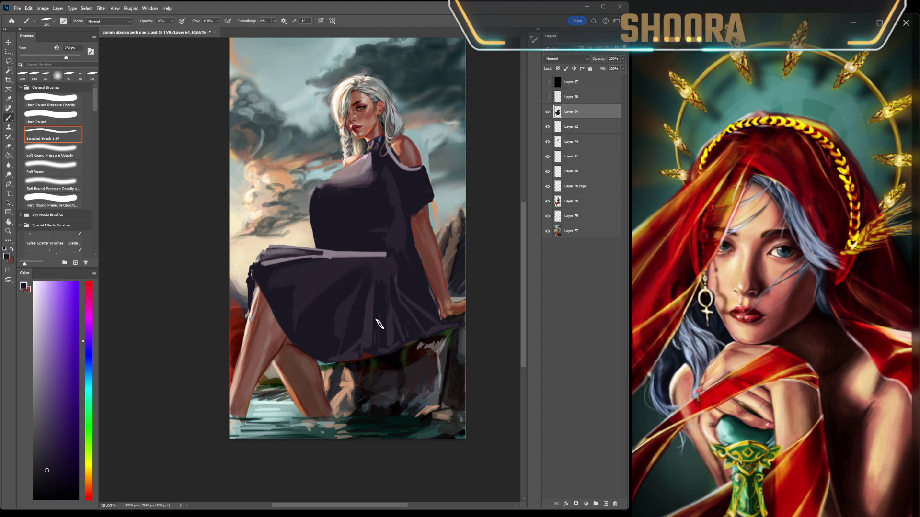
scroll(376, 311, down, 6)
key(ctrl+shift+h)
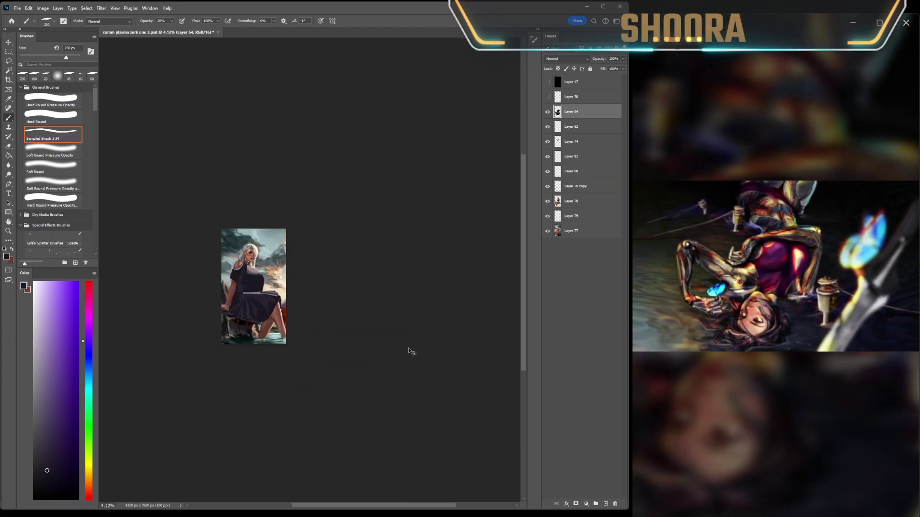
Step: Sample light greyish pink and dark purple from the dress and mirror the view to check
scroll(411, 351, left, 3)
scroll(399, 301, up, 5)
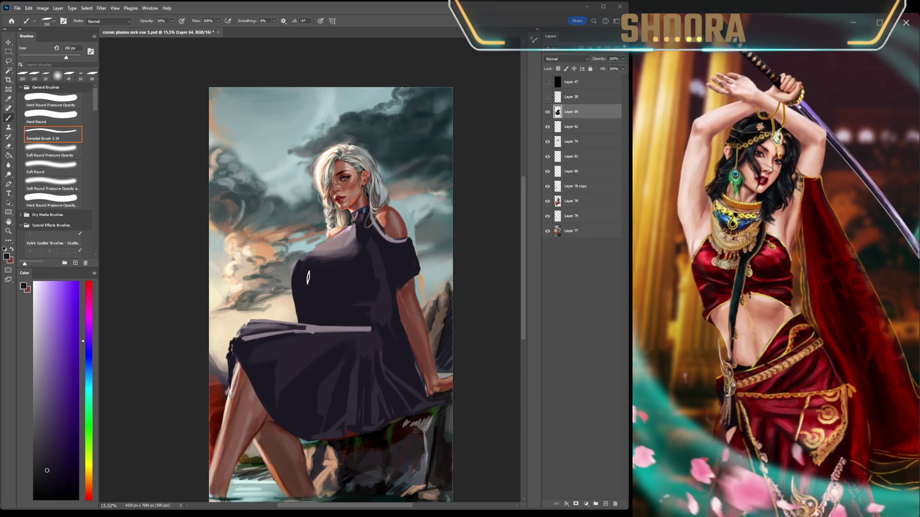
alt+click(321, 293)
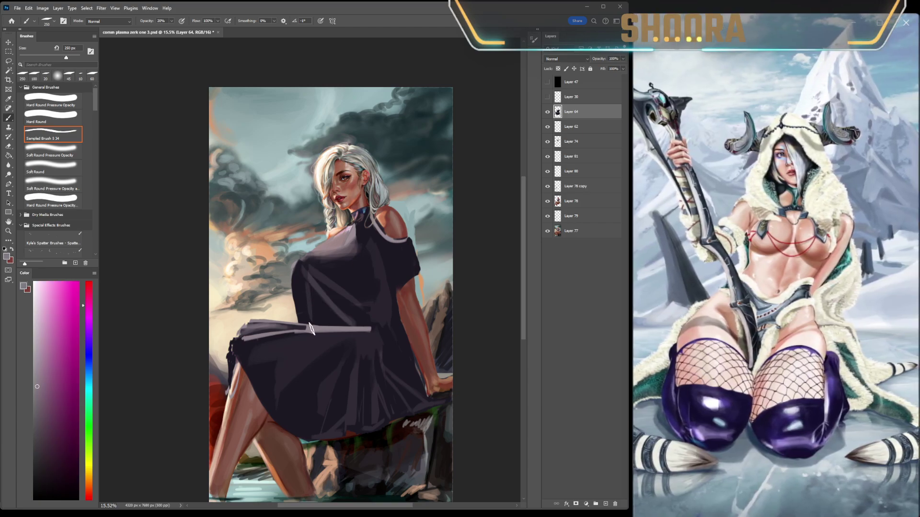
alt+click(316, 289)
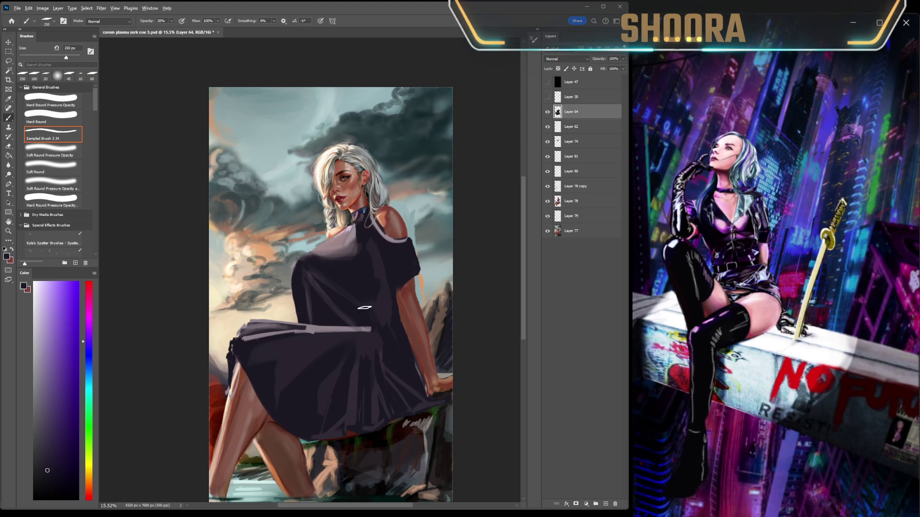
scroll(390, 309, down, 7)
key(ctrl+h)
scroll(421, 338, left, 3)
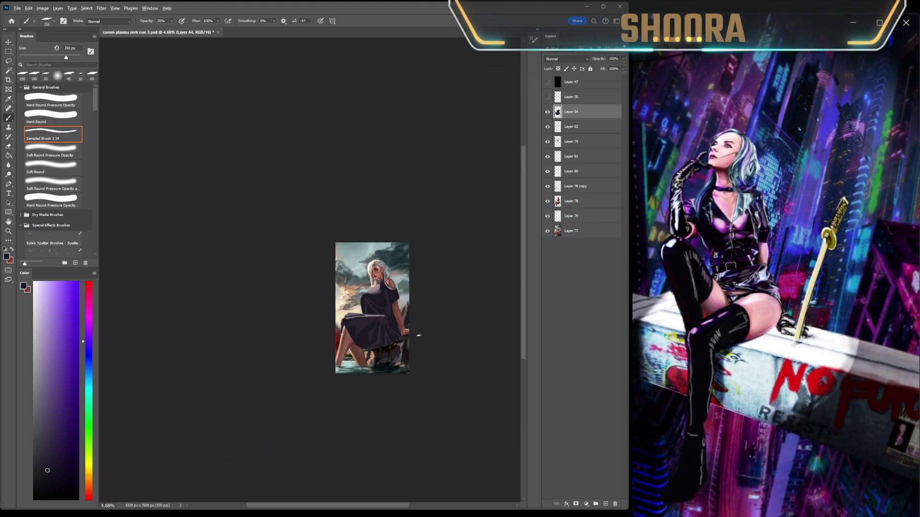
scroll(376, 307, up, 3)
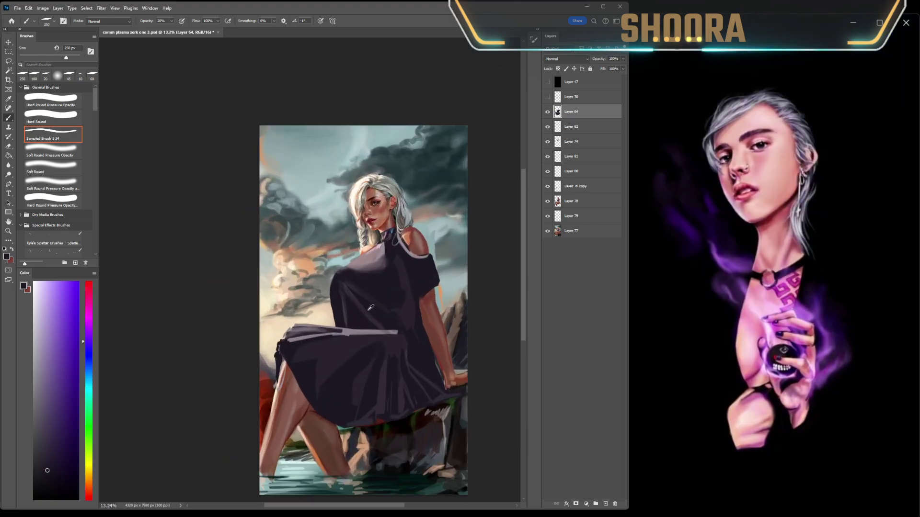
Step: Shrink the brush to 125 px and brush a faint light mauve-grey highlight onto the sleeve
alt+click(367, 267)
alt+click(392, 323)
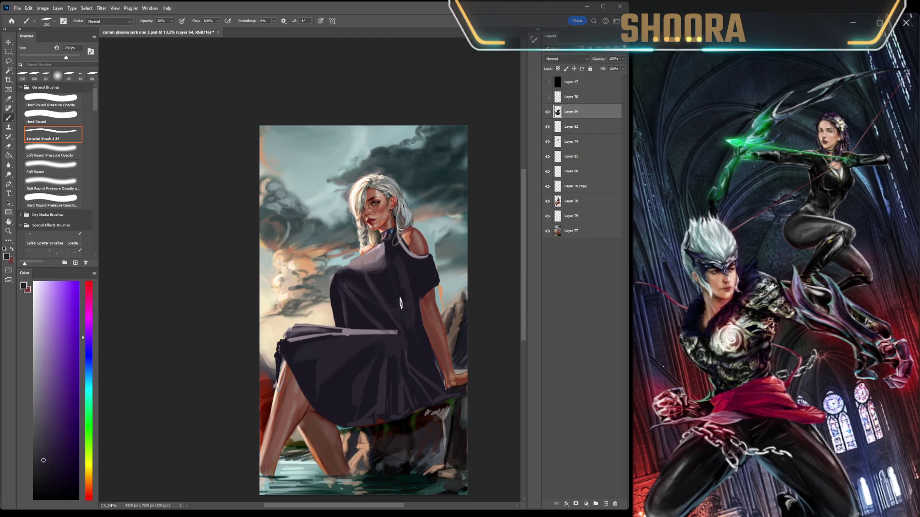
alt+click(396, 306)
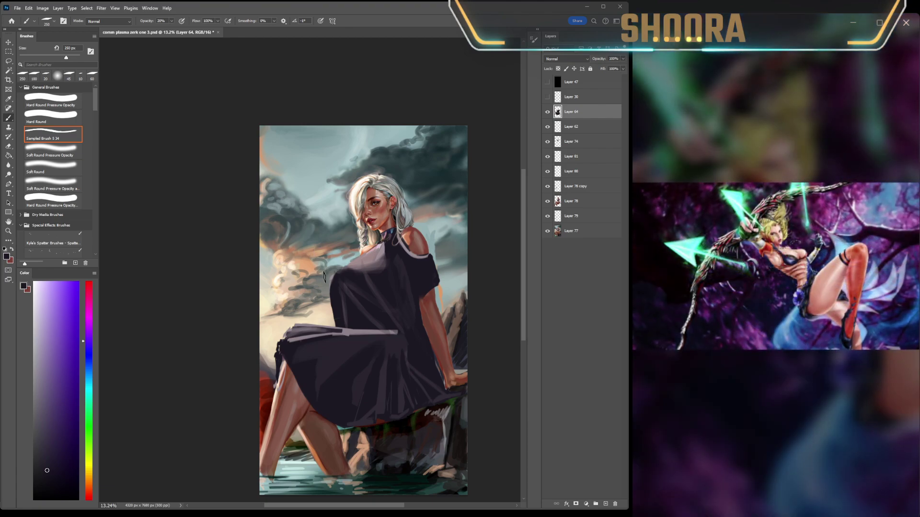
alt+click(410, 268)
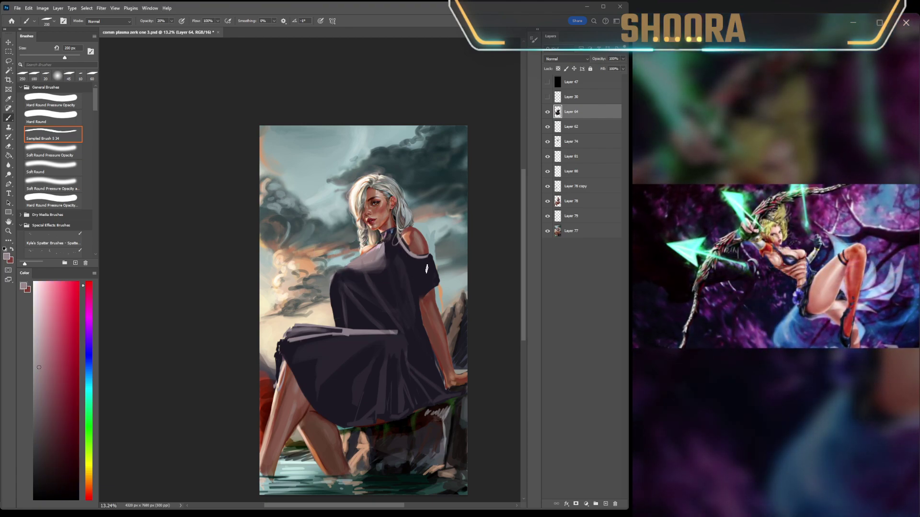
key(bracketleft)
key(bracketleft)
key(bracketleft)
drag(429, 266, 420, 288)
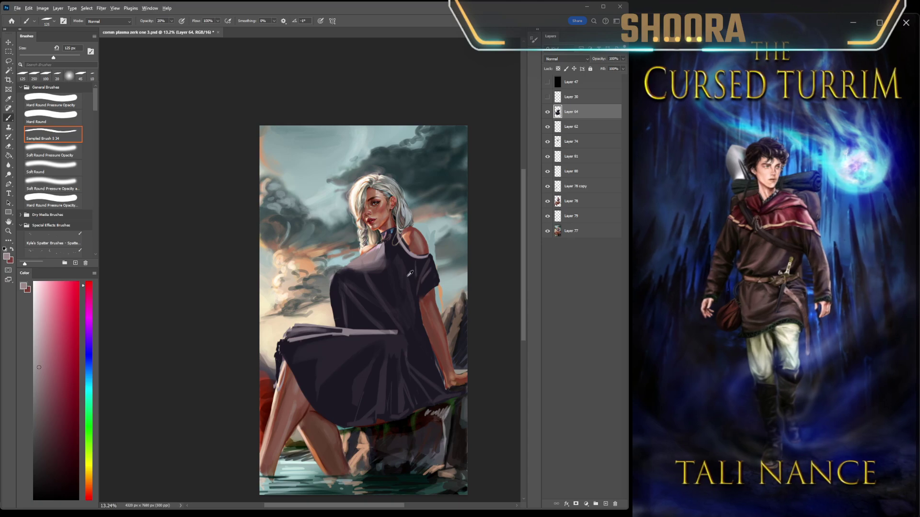
Step: Sample dark purple and light mauve-grey dress tones, then mirror the view to check the composition
alt+click(411, 278)
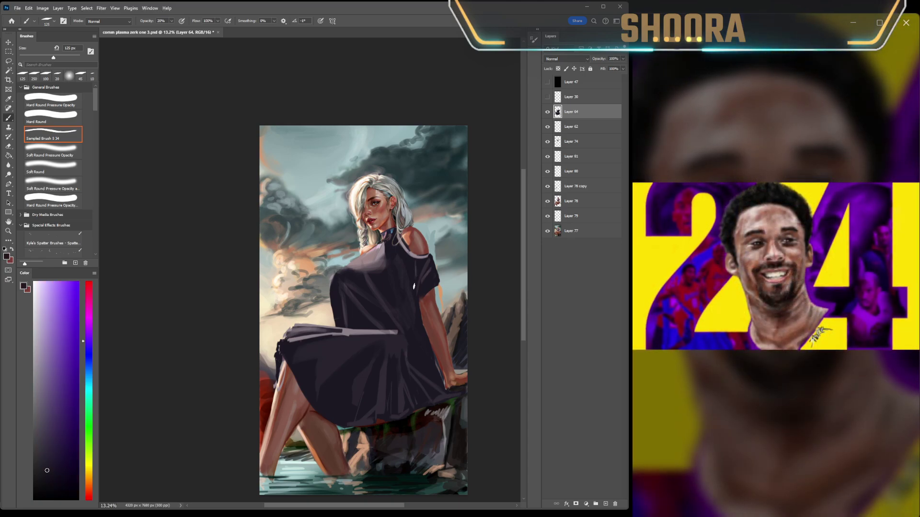
alt+click(388, 247)
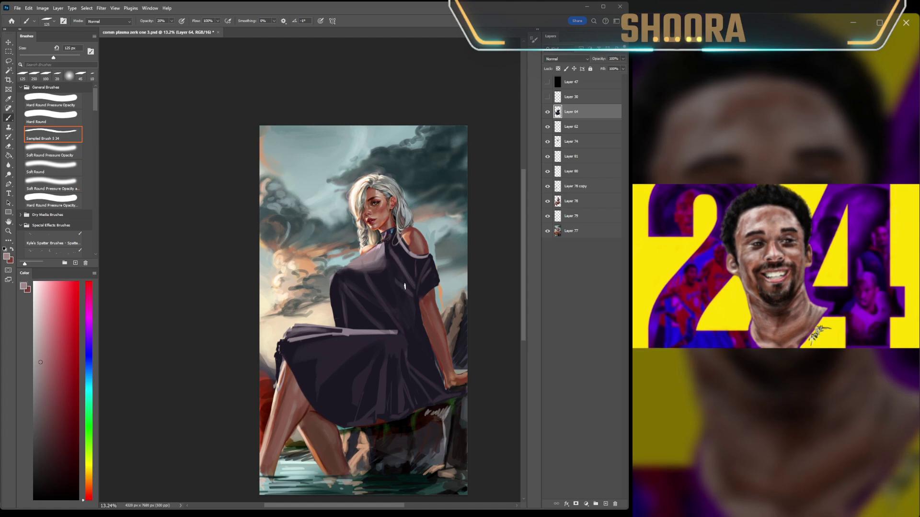
alt+click(397, 253)
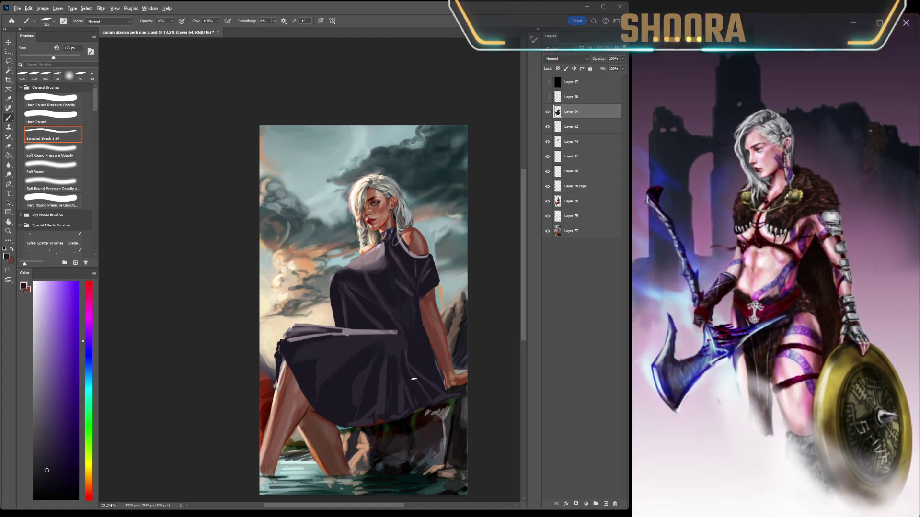
scroll(416, 397, down, 7)
key(ctrl+shift+h)
key(ctrl+shift+h)
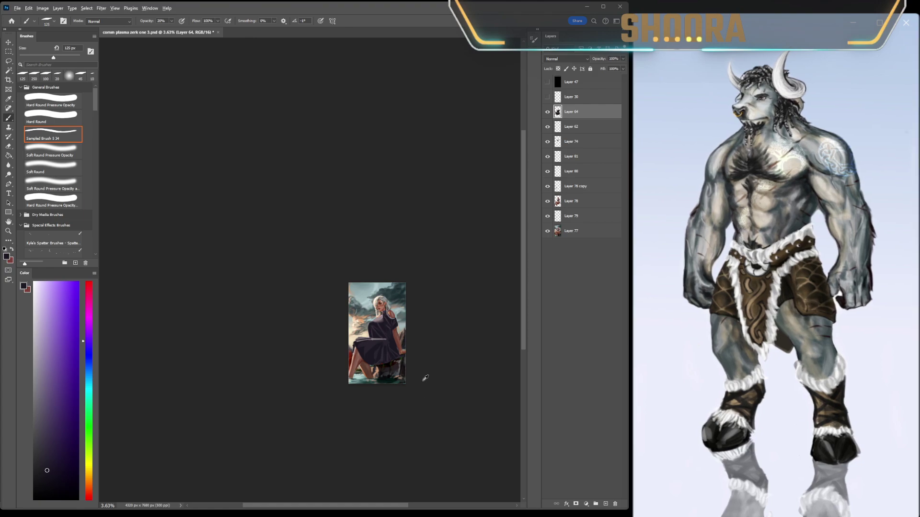
Step: Pick a darker shade as the painting colour
scroll(425, 383, up, 5)
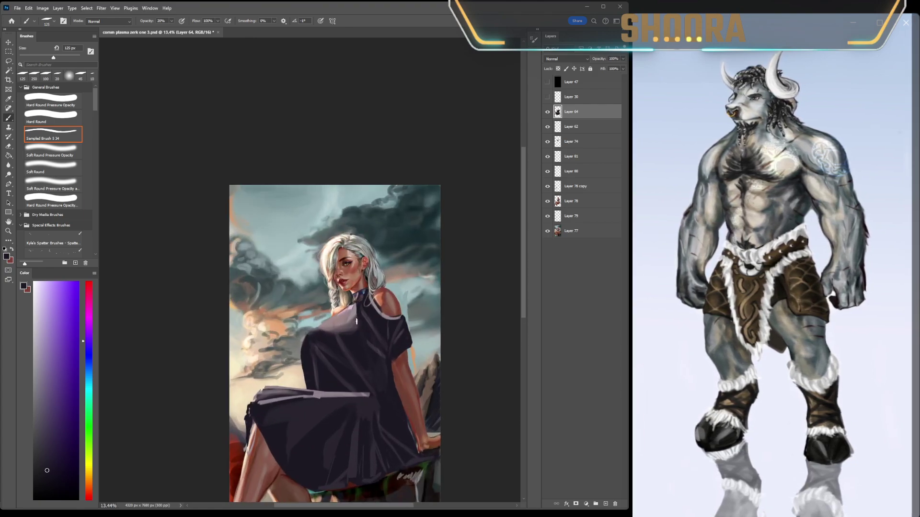
click(57, 492)
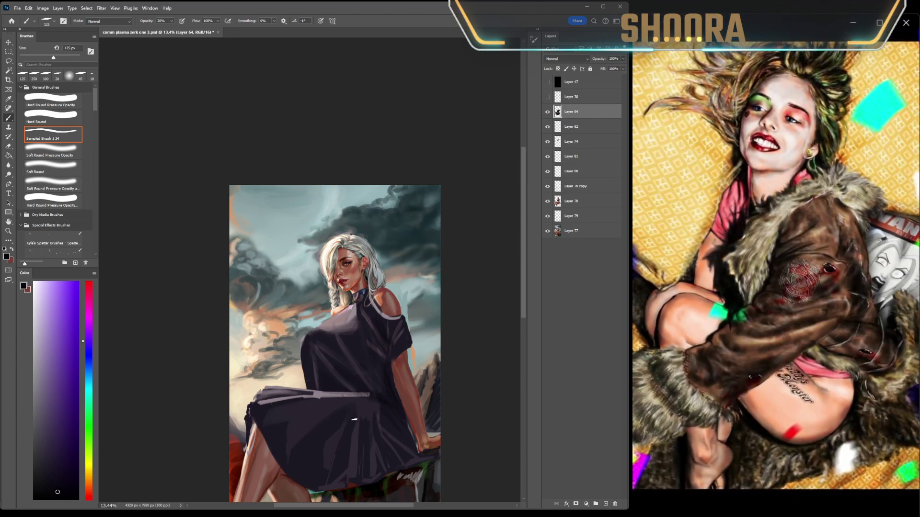
scroll(353, 419, down, 9)
scroll(331, 302, up, 5)
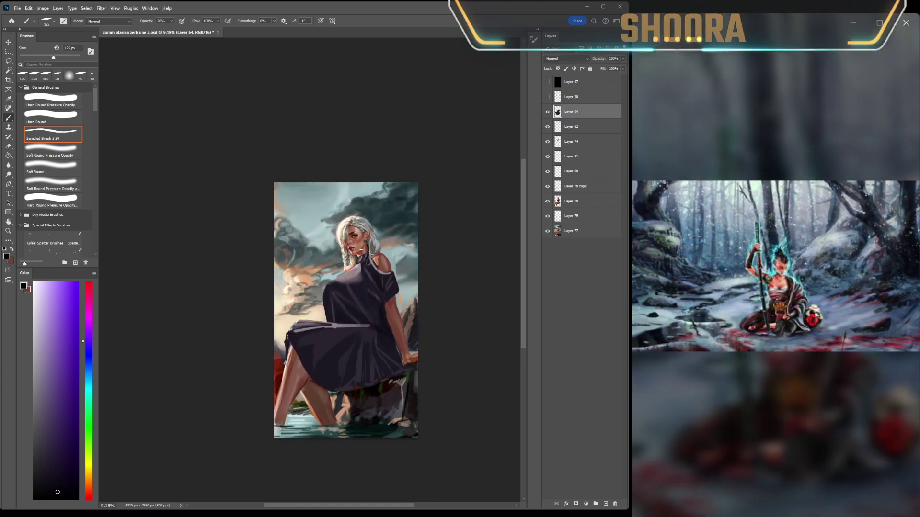
Step: Lasso part of the dress, then sample greyish mauve and darker purples with the brush
key(l)
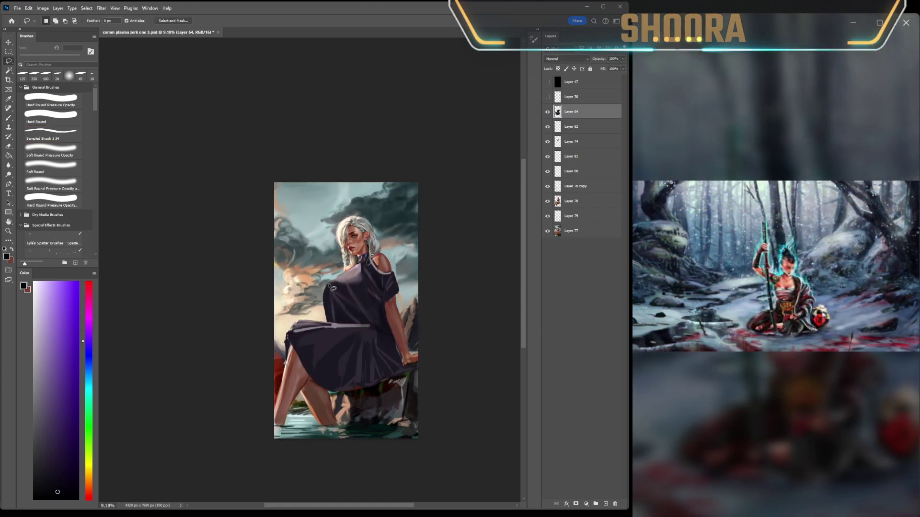
drag(329, 286, 333, 323)
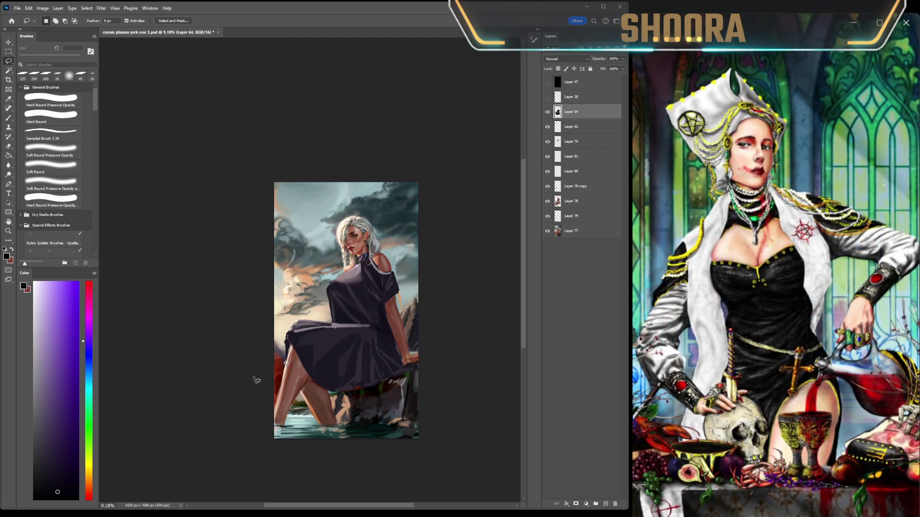
key(b)
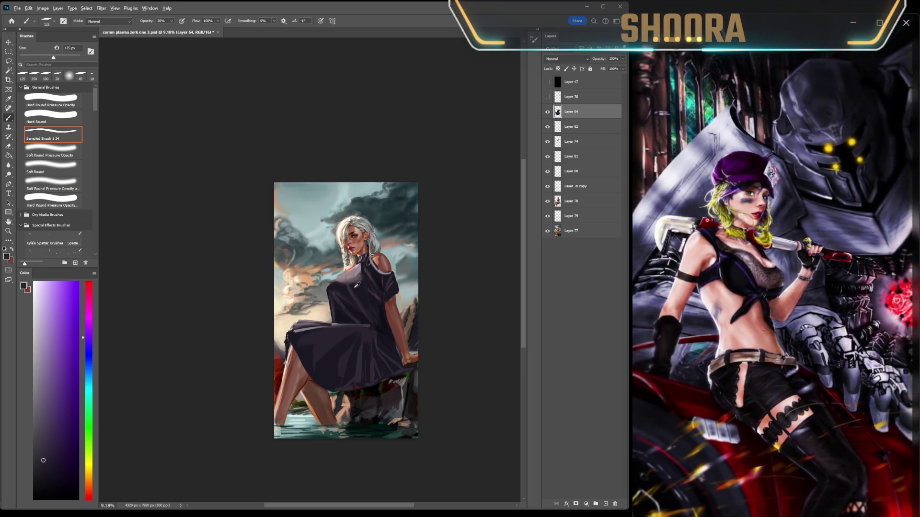
alt+click(311, 324)
alt+click(316, 337)
alt+click(318, 337)
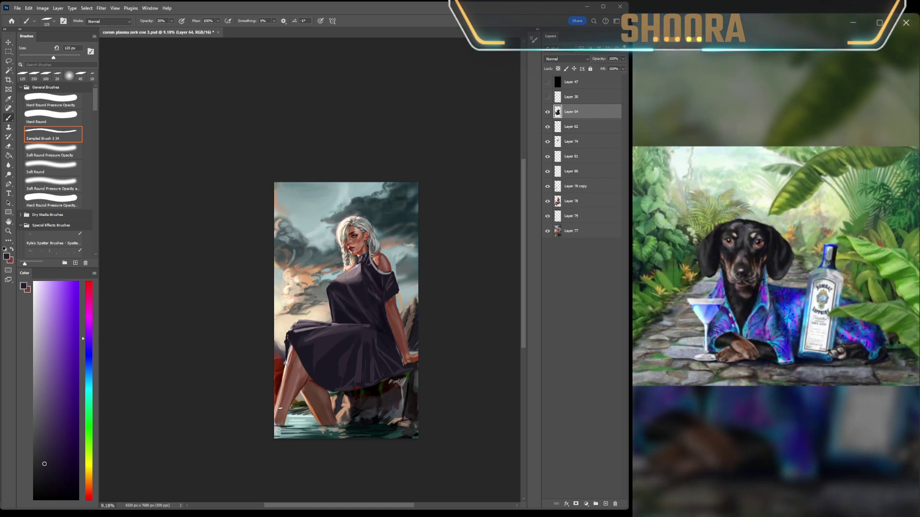
scroll(280, 408, down, 5)
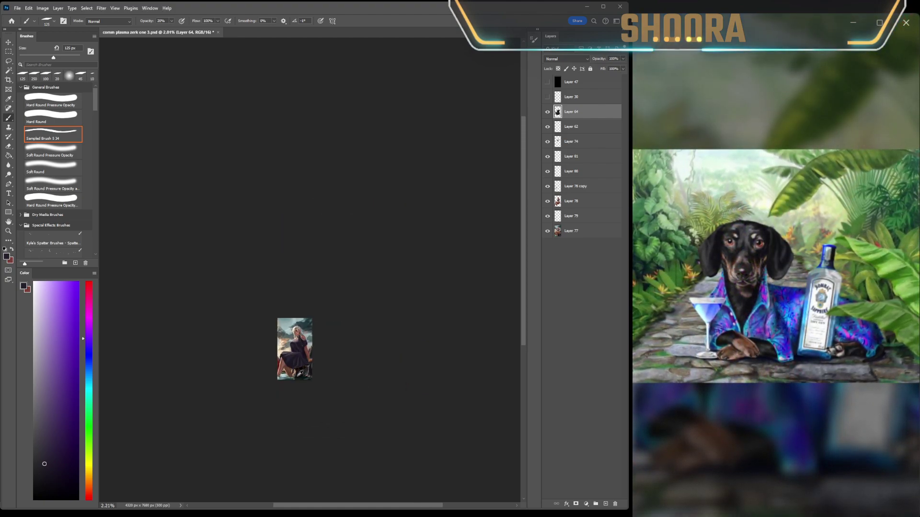
Step: Lasso the thin strip along the right sleeve edge, delete it, and deselect
scroll(296, 357, up, 6)
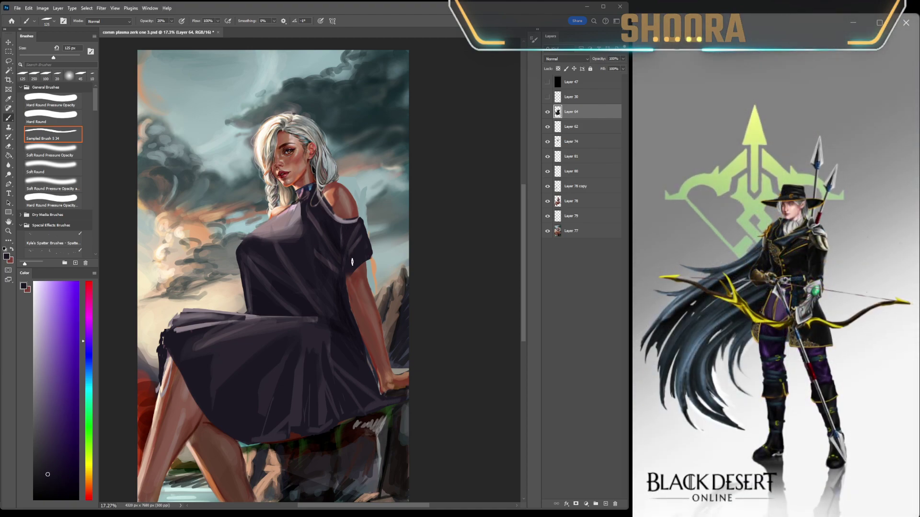
alt+click(351, 230)
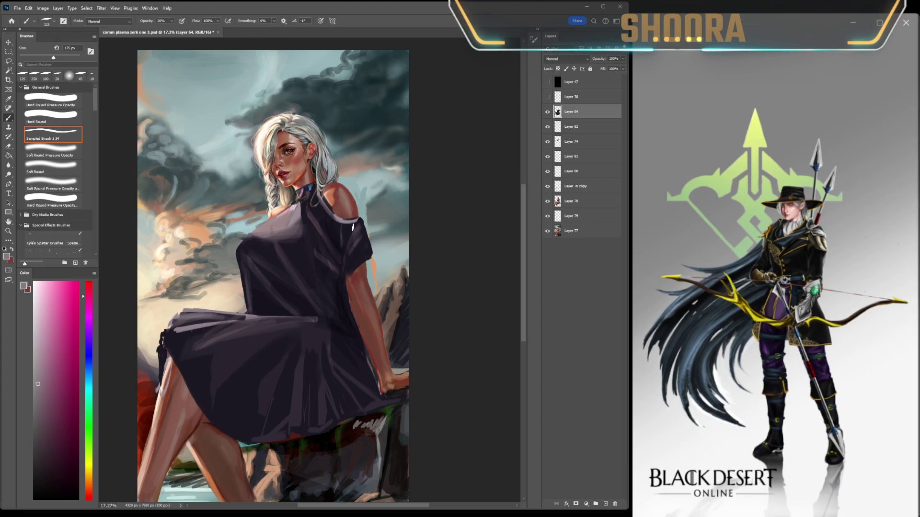
alt+click(353, 246)
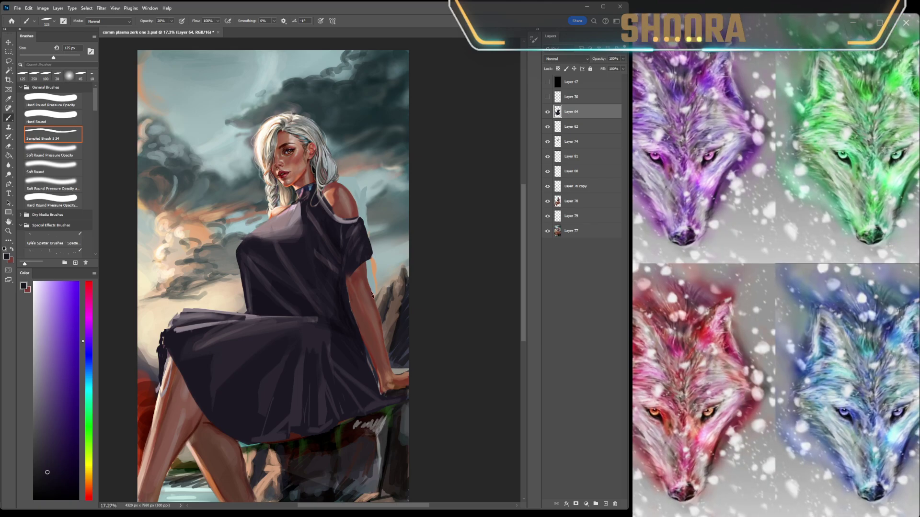
key(l)
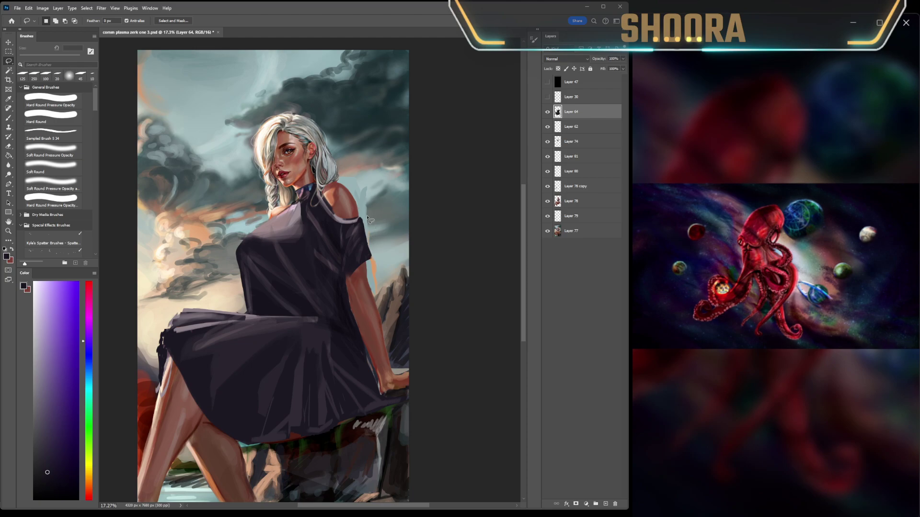
drag(375, 258, 372, 212)
key(Delete)
key(ctrl+d)
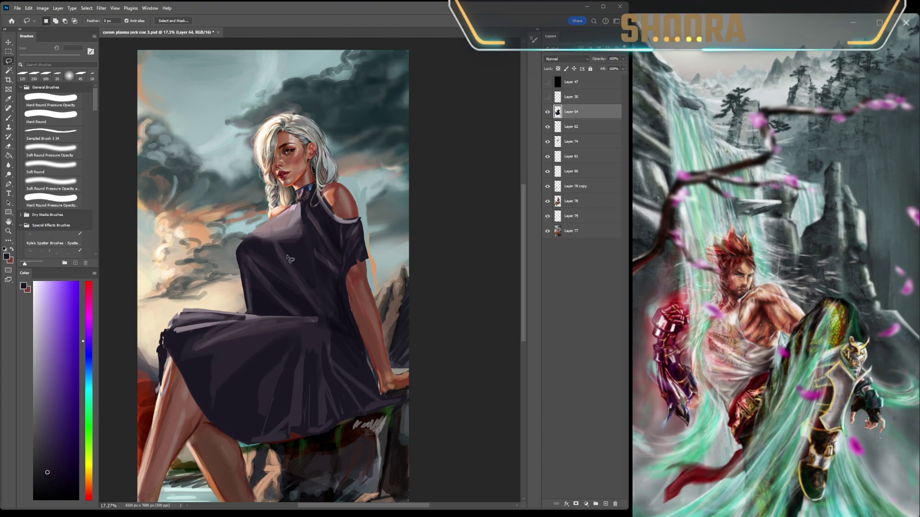
Step: Return to the brush and set the painting colour to black
key(b)
alt+click(348, 259)
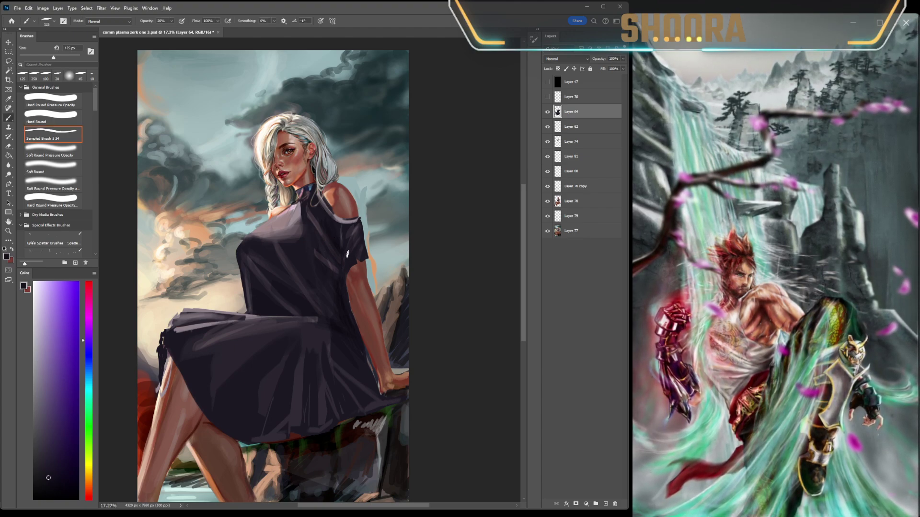
click(59, 499)
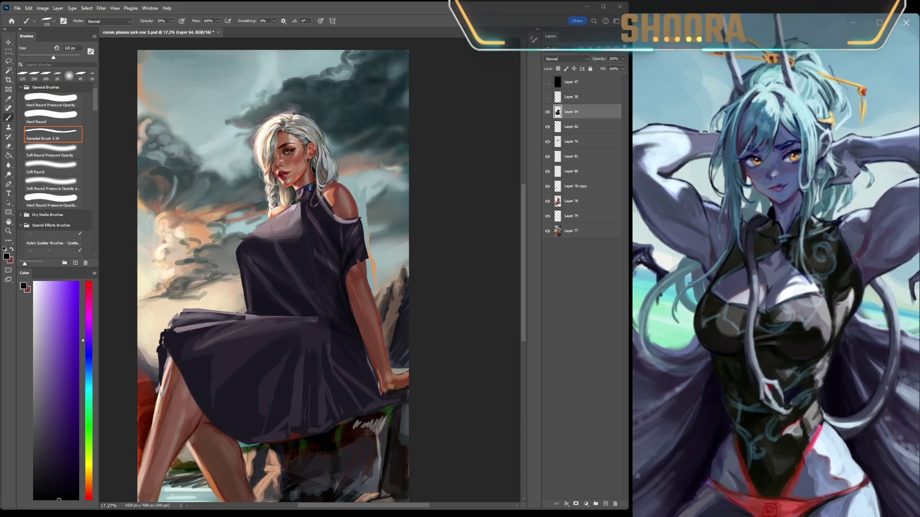
scroll(404, 341, down, 10)
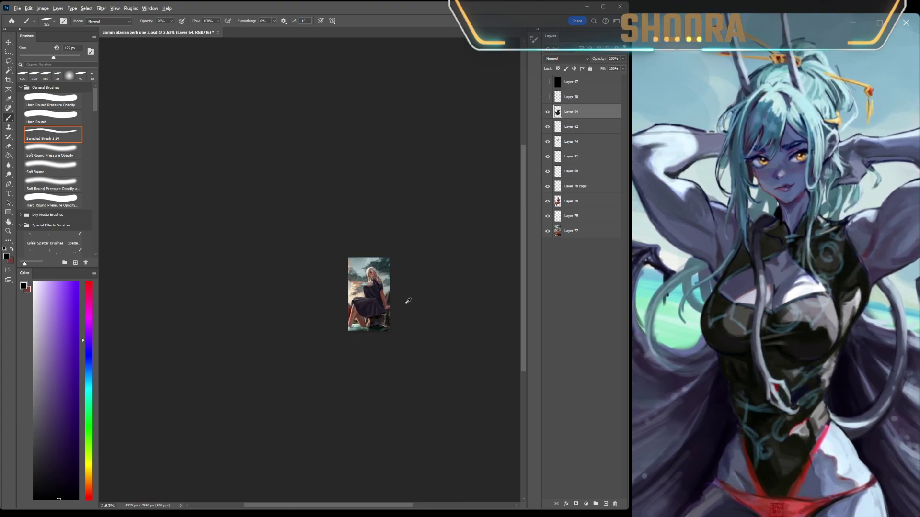
Step: Darken the fold at the dress's waist with a bluish tone and flip the view to check it
scroll(408, 301, up, 8)
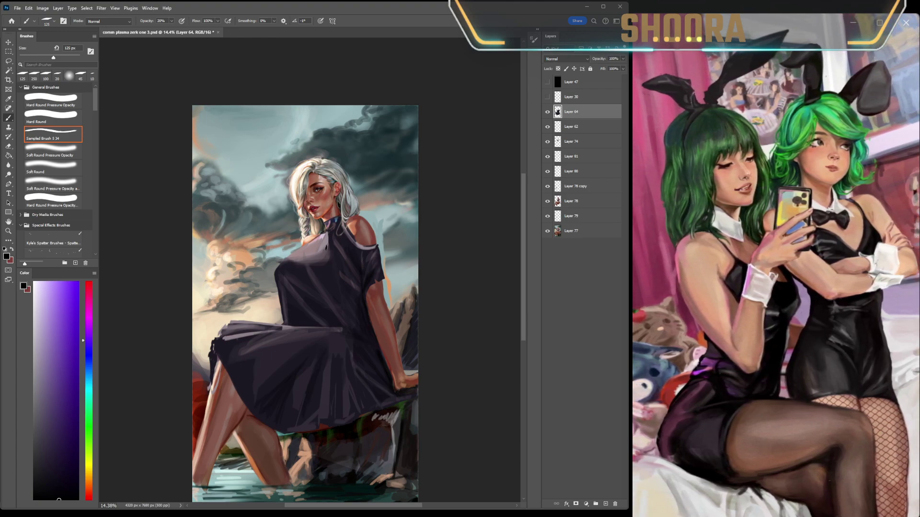
scroll(360, 348, down, 3)
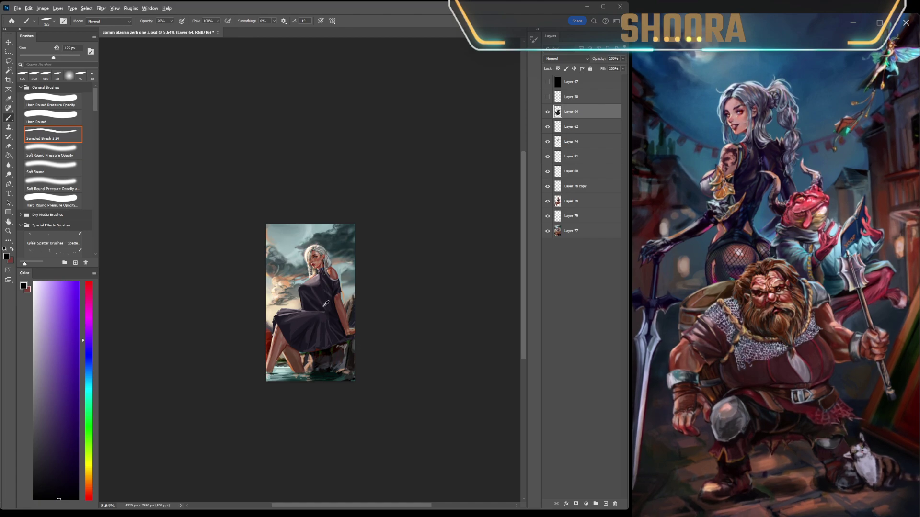
scroll(327, 305, up, 3)
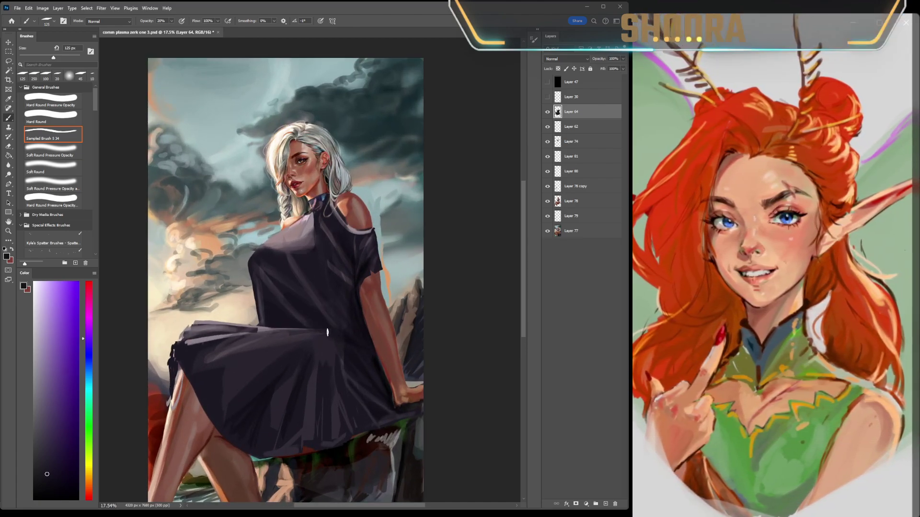
alt+click(360, 329)
drag(310, 328, 338, 337)
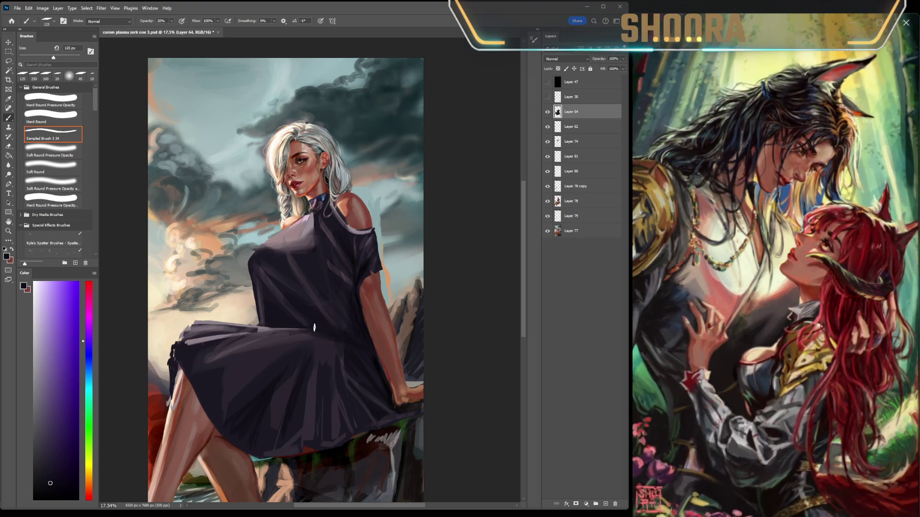
alt+click(363, 329)
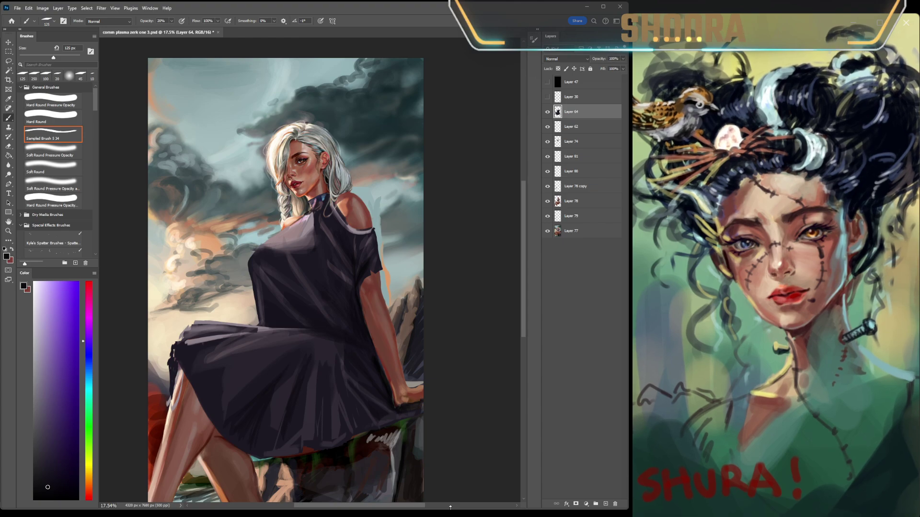
scroll(394, 370, down, 10)
key(ctrl+shift+h)
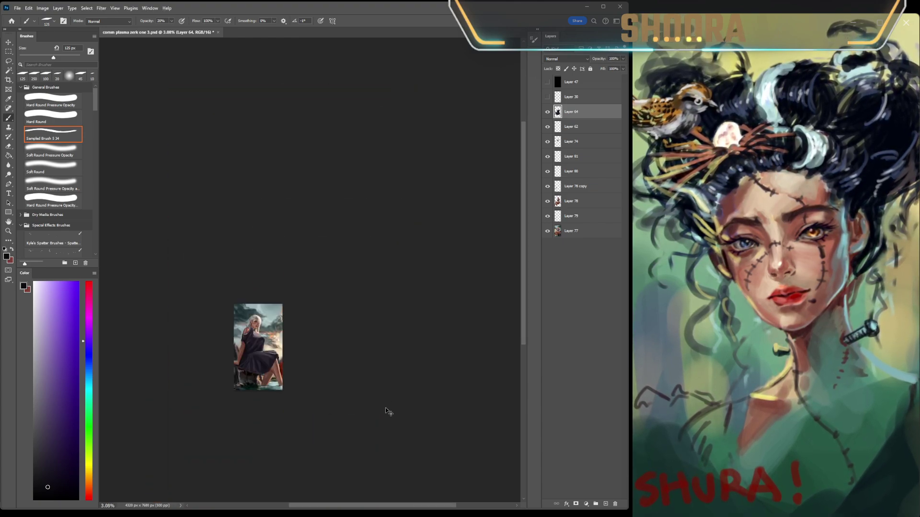
key(ctrl+shift+h)
Step: Add mauve-grey strokes below the shoulder, then sample progressively darker purples down to near-black
scroll(399, 348, up, 5)
scroll(399, 348, up, 8)
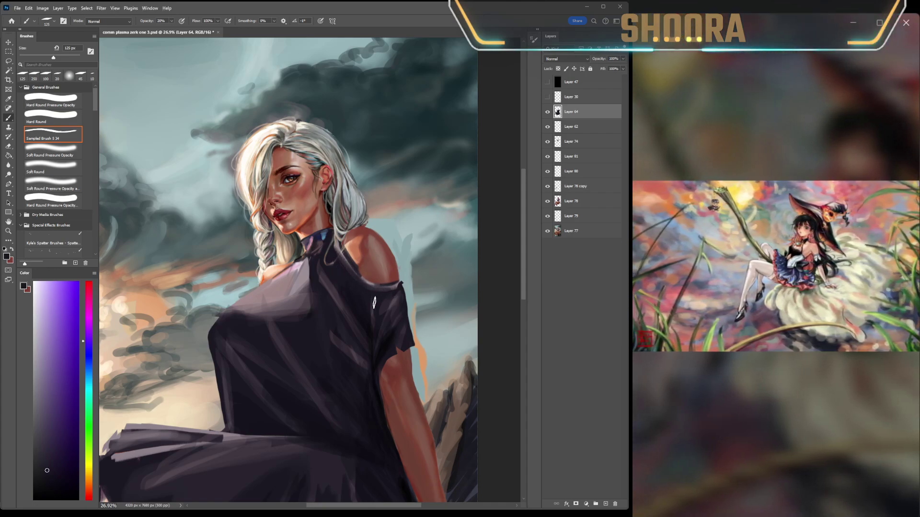
alt+click(304, 278)
drag(328, 264, 368, 296)
alt+click(347, 273)
alt+click(319, 265)
alt+click(336, 282)
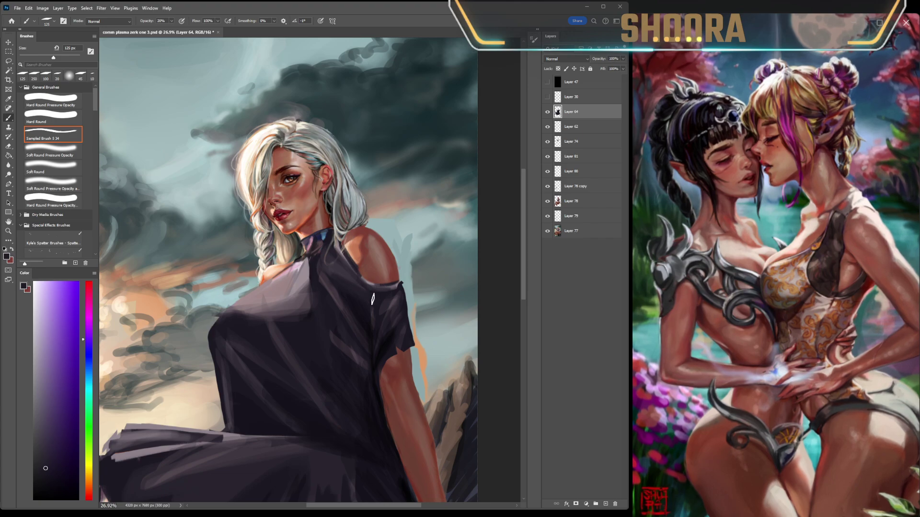
scroll(353, 235, down, 5)
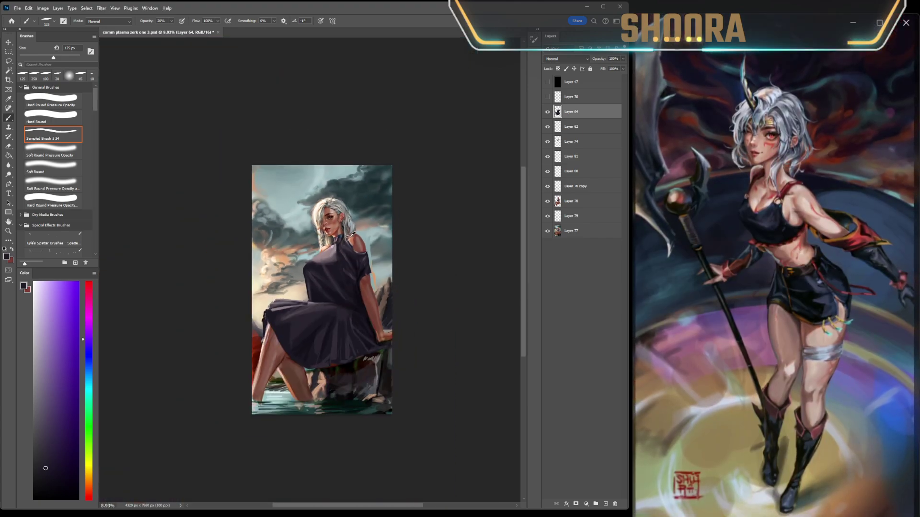
scroll(375, 245, down, 3)
scroll(408, 261, up, 5)
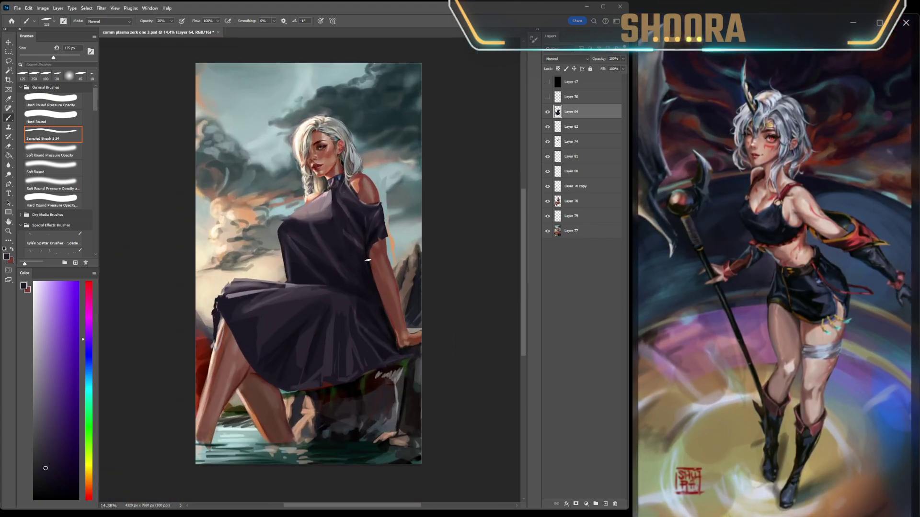
alt+click(371, 239)
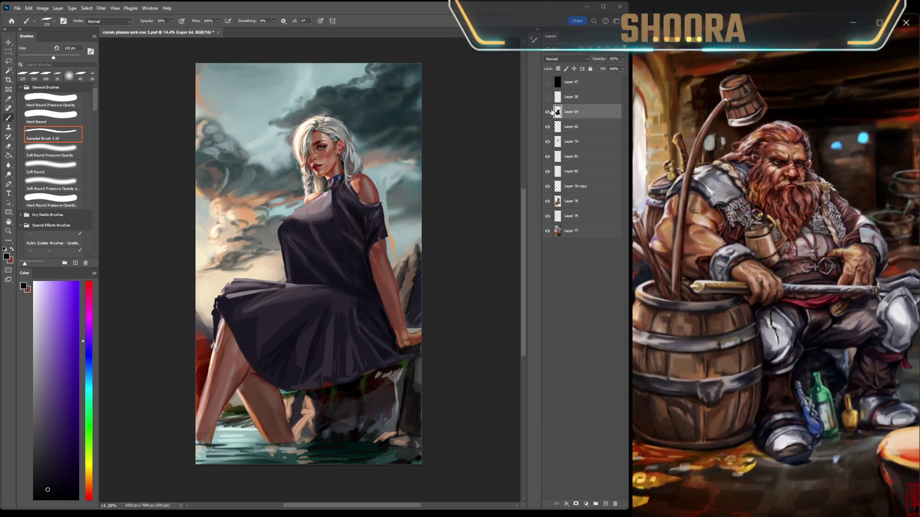
Step: Toggle Layer 64 off and on twice to compare the figure beneath, leaving it visible
click(547, 112)
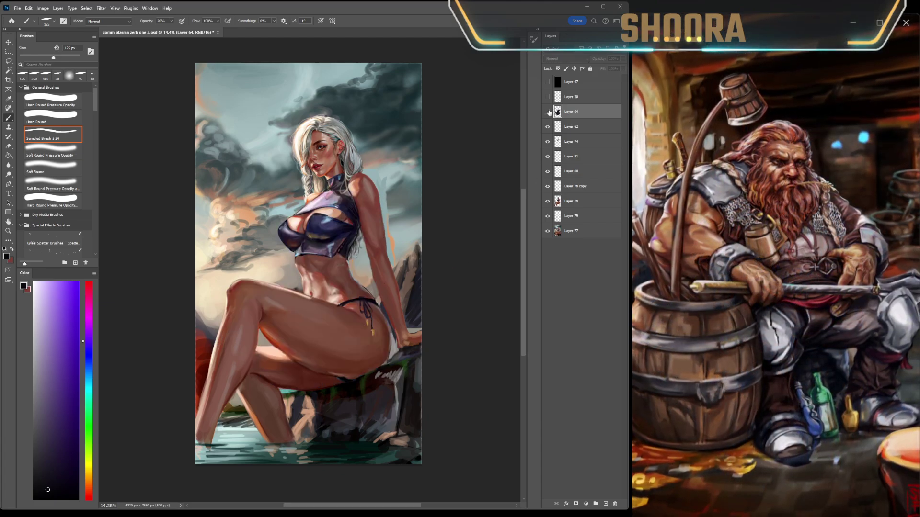
scroll(436, 205, down, 5)
click(548, 112)
click(547, 112)
click(548, 112)
Step: Flip the canvas horizontally and back, then sample a light mauve from the painting
scroll(437, 225, down, 3)
key(ctrl+shift+h)
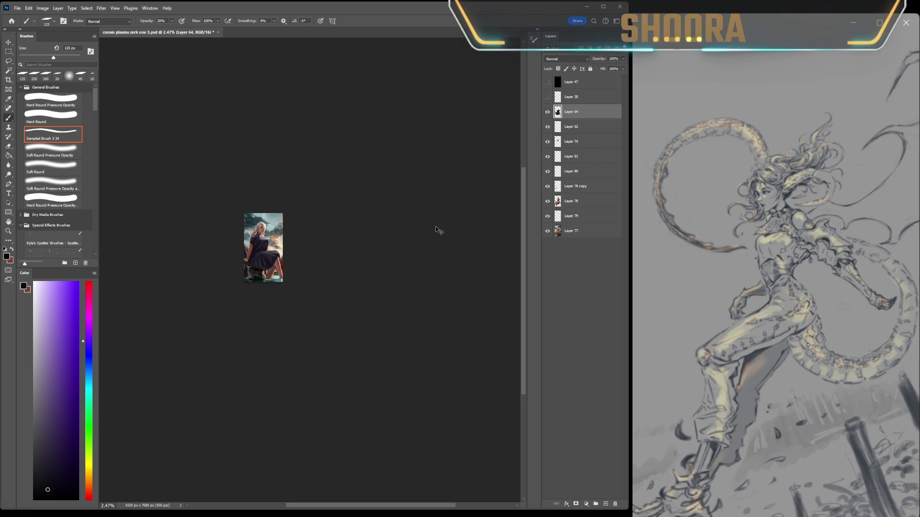
key(ctrl+shift+h)
scroll(362, 240, up, 10)
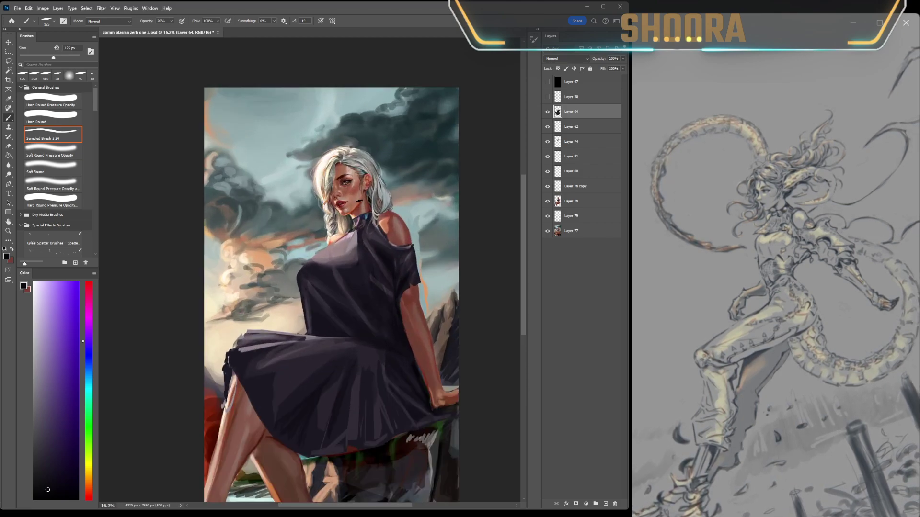
alt+click(364, 245)
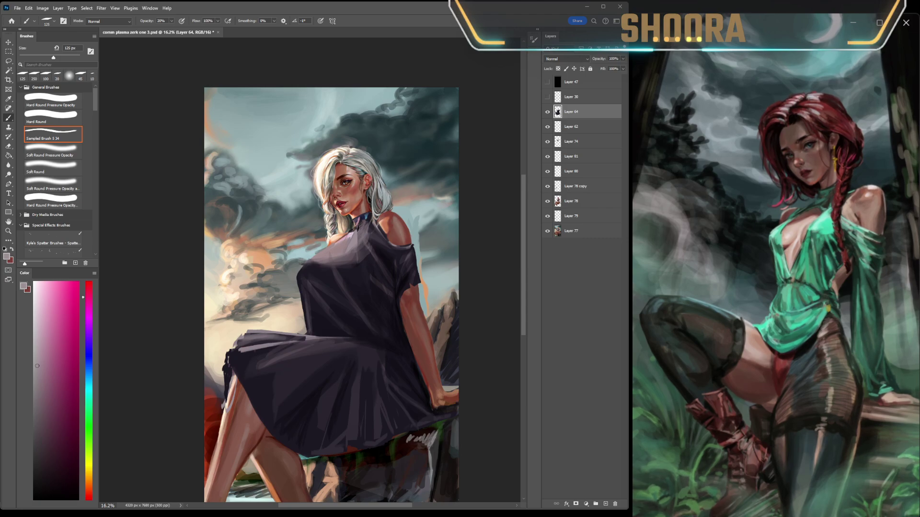
Step: Sample dark blue-grey from the collar and paint blue-grey shading onto the dress
alt+click(353, 232)
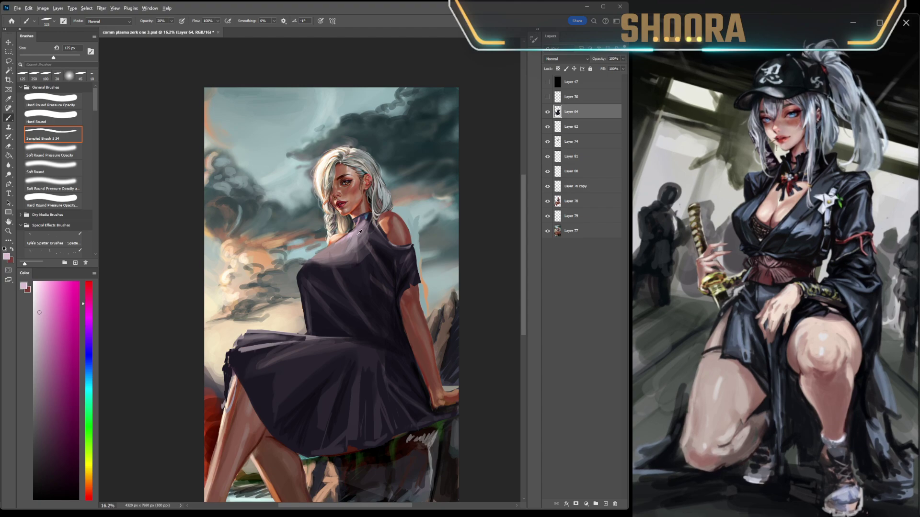
scroll(356, 233, down, 5)
scroll(429, 283, right, 3)
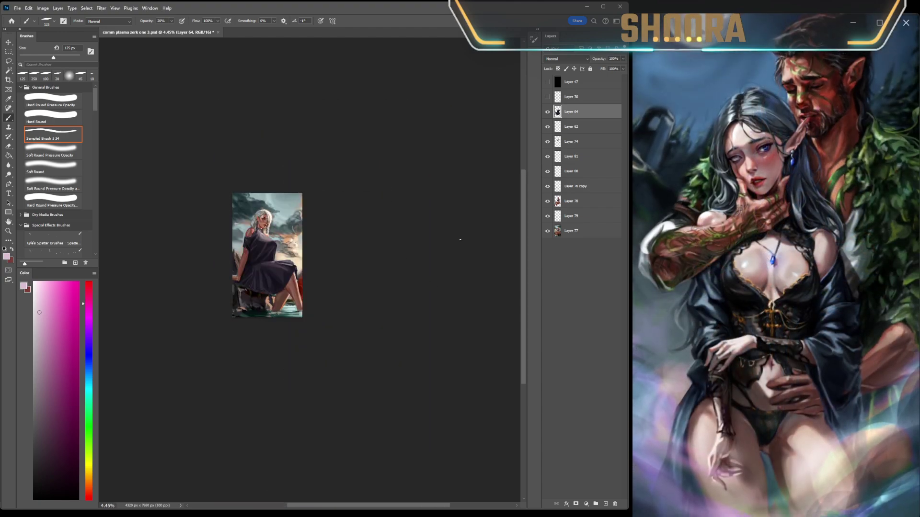
scroll(461, 240, left, 3)
scroll(378, 225, up, 4)
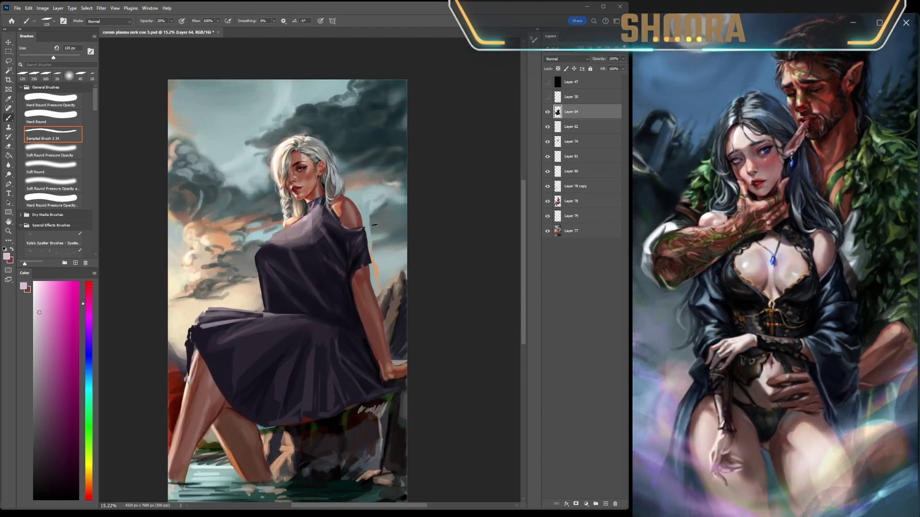
alt+click(316, 208)
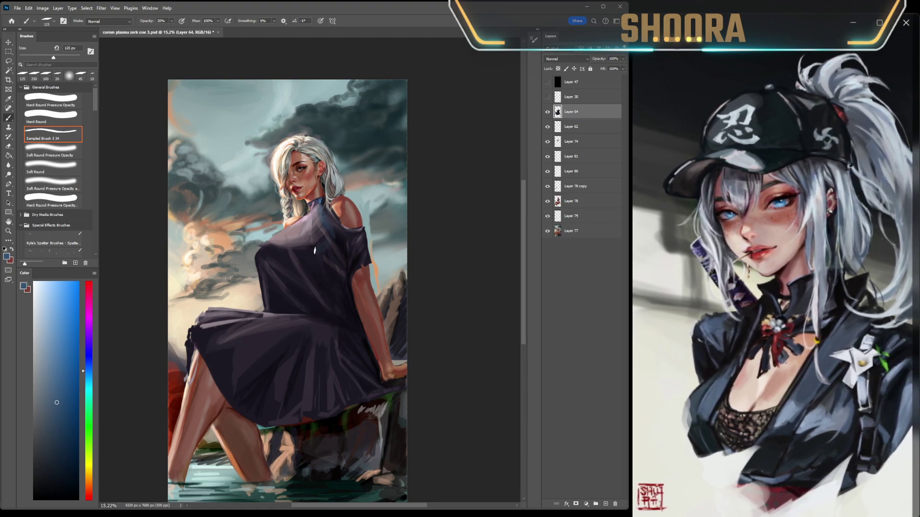
drag(311, 255, 297, 259)
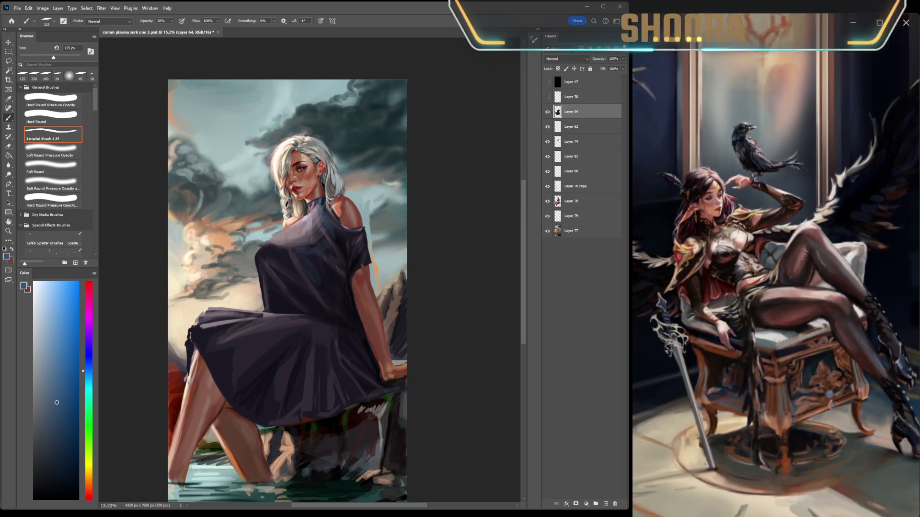
Step: Fit the painting on screen and sample deep purple dress tones, ending on a near-black purple
scroll(297, 259, down, 5)
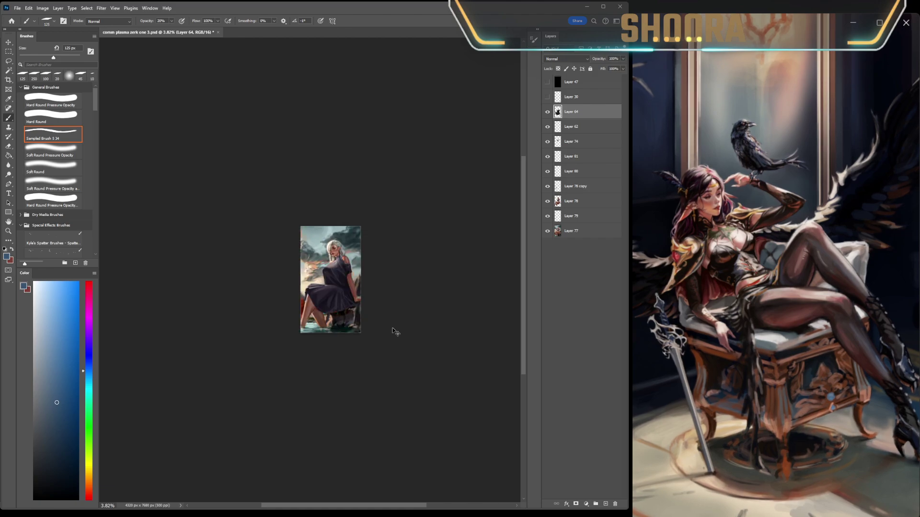
key(ctrl+0)
alt+click(352, 245)
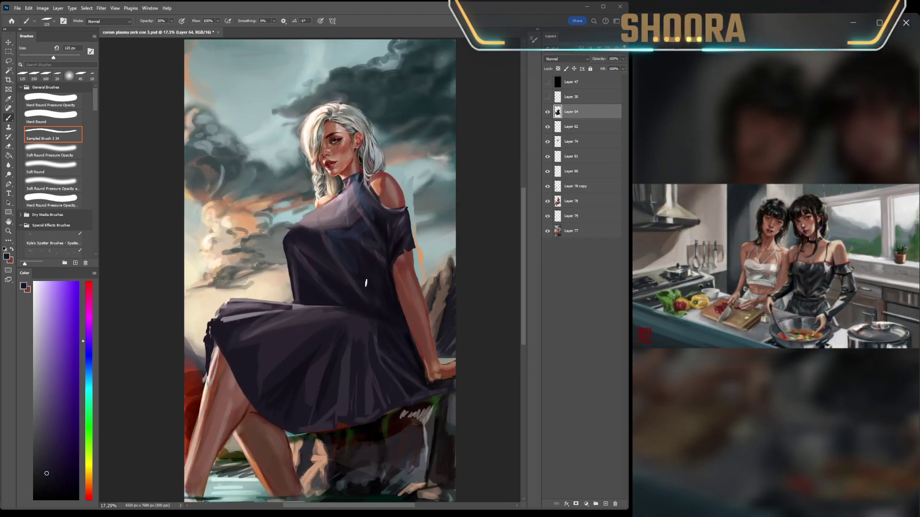
alt+click(383, 234)
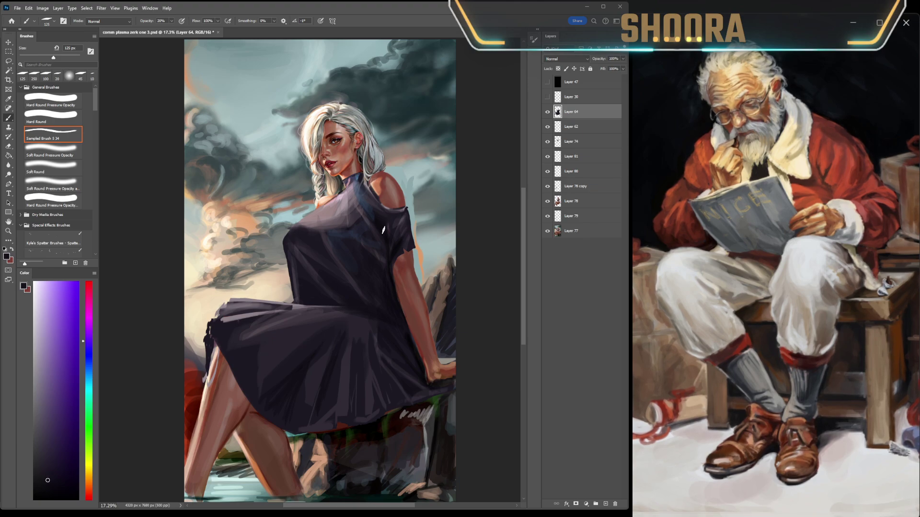
alt+click(371, 279)
alt+click(370, 279)
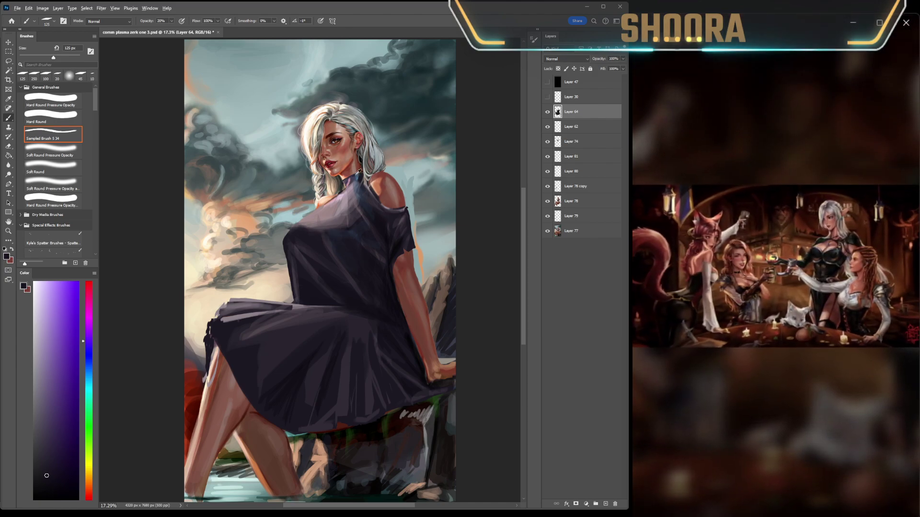
alt+click(356, 176)
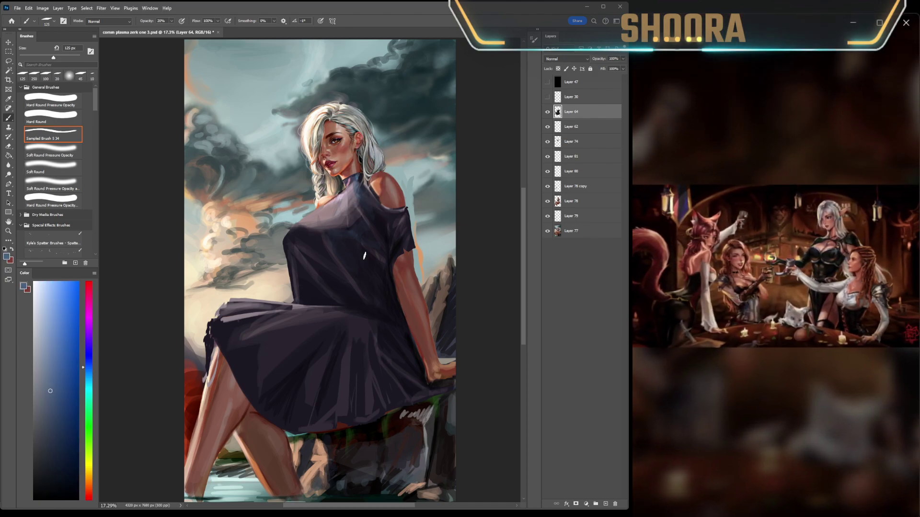
alt+click(341, 316)
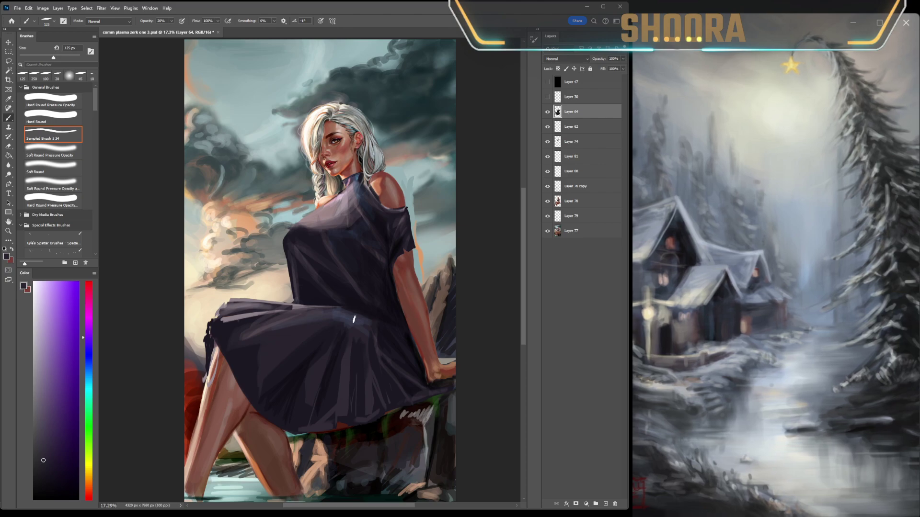
alt+click(387, 418)
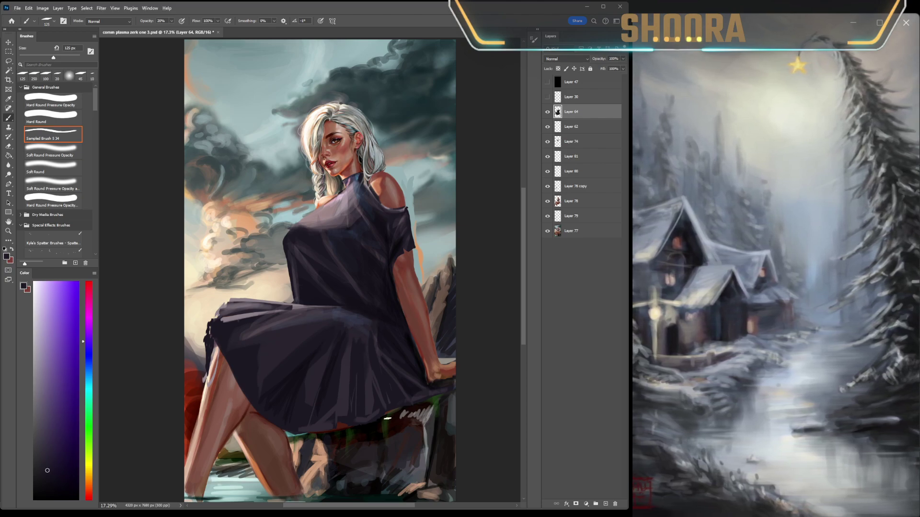
scroll(436, 425, down, 5)
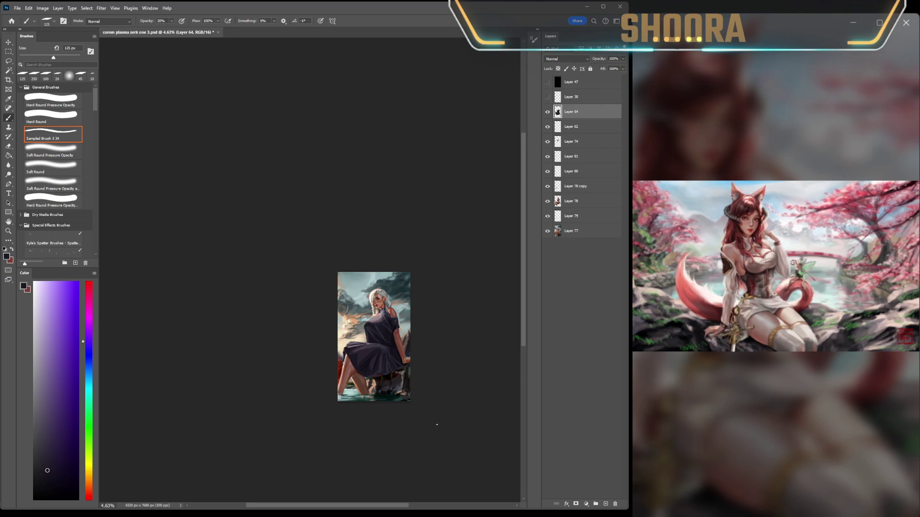
scroll(388, 342, up, 5)
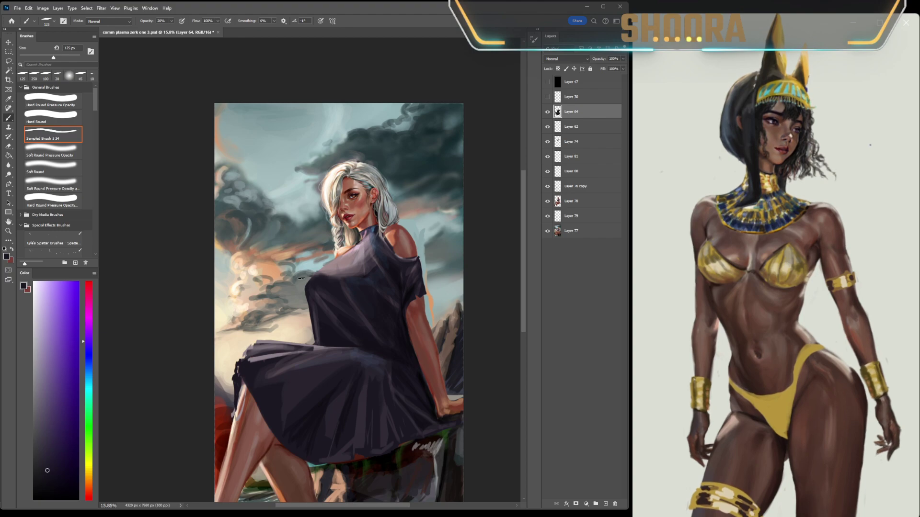
scroll(314, 282, down, 8)
scroll(301, 312, up, 9)
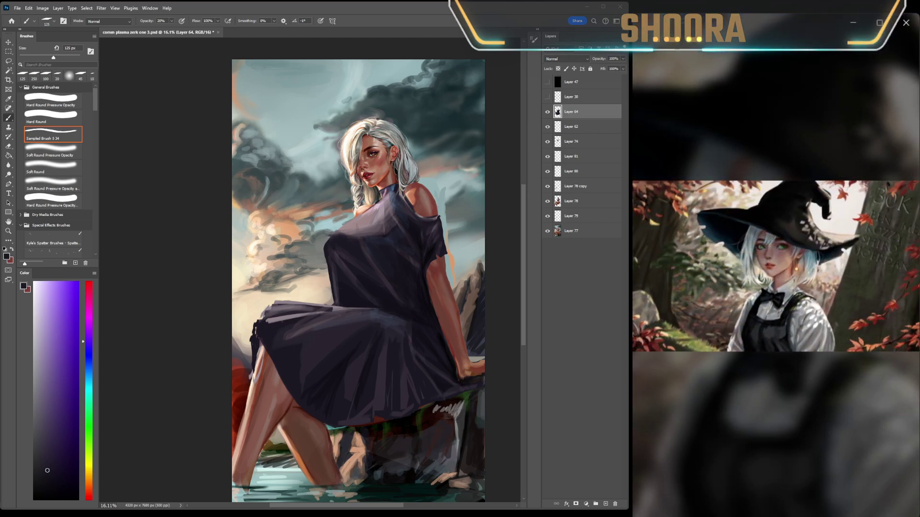
scroll(298, 196, down, 3)
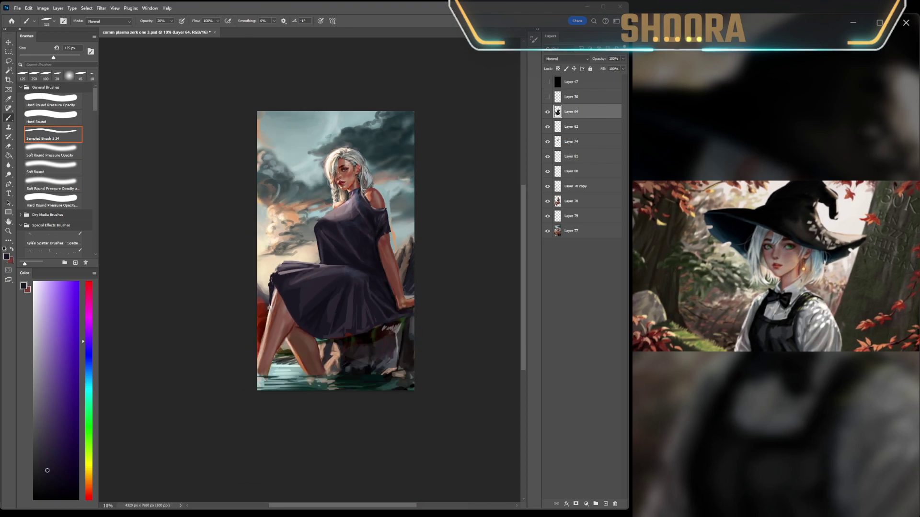
scroll(355, 222, up, 3)
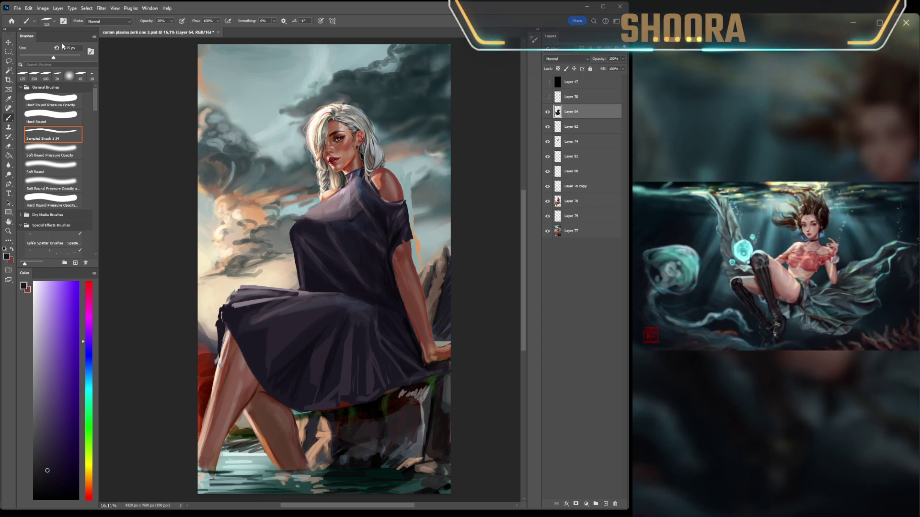
key(i)
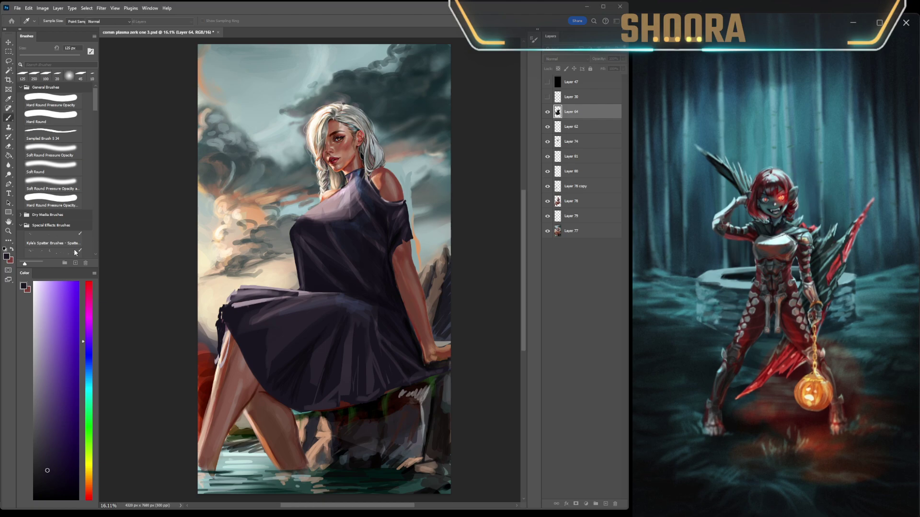
click(55, 243)
scroll(267, 260, down, 10)
key(ctrl+shift+h)
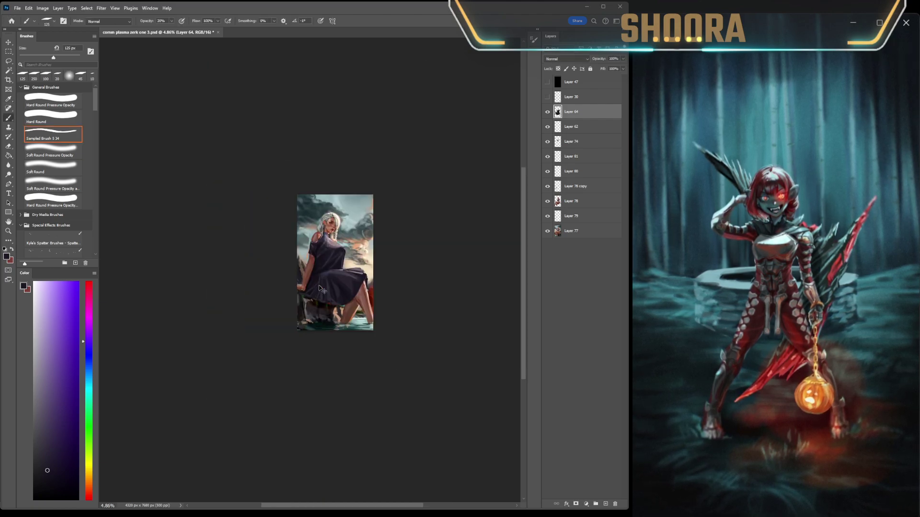
scroll(321, 289, down, 5)
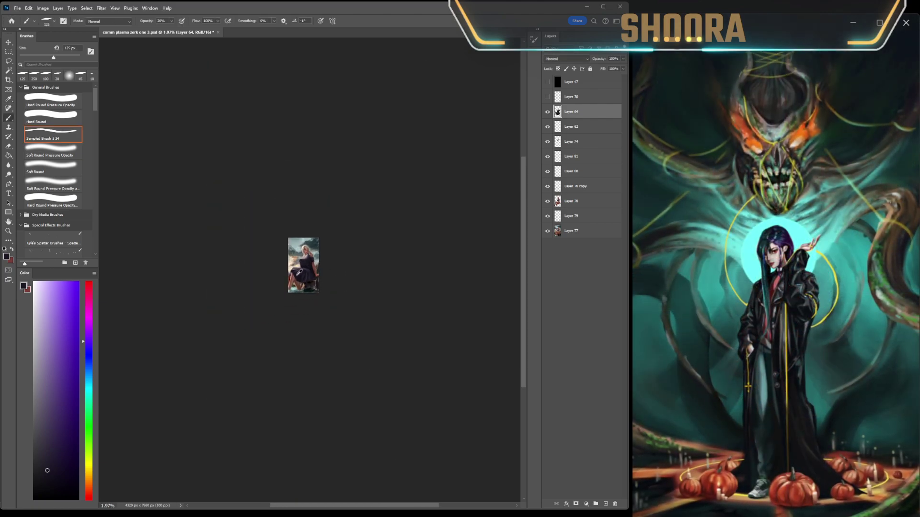
scroll(299, 272, up, 8)
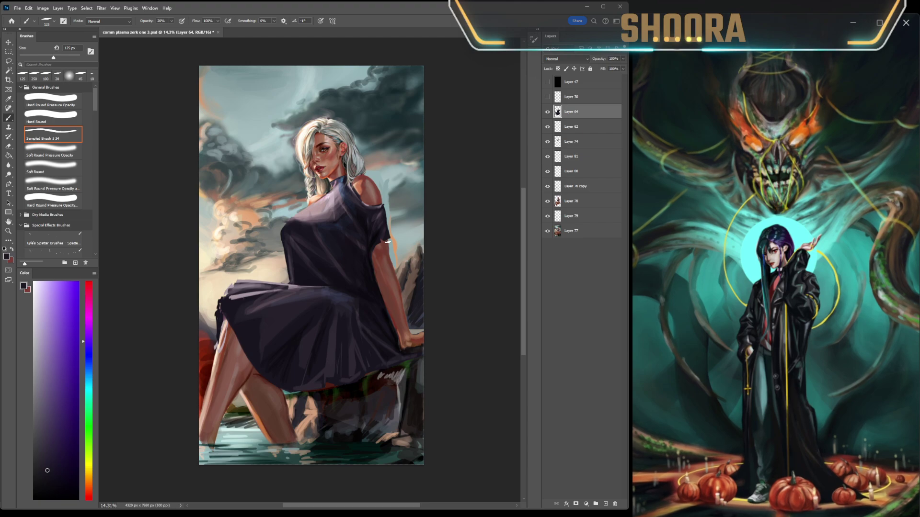
Step: Show the signature layer, then duplicate Layers 30 through 77 and merge the copies into one layer
click(587, 230)
click(548, 97)
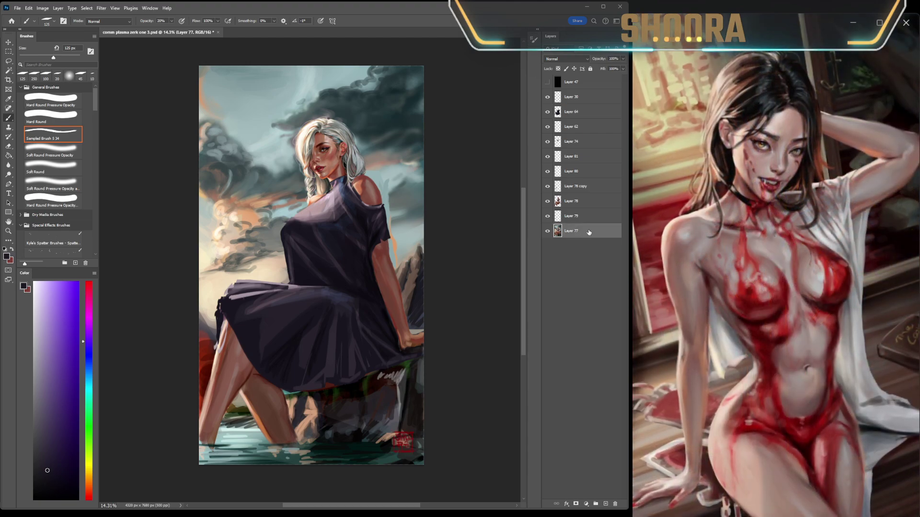
shift+click(589, 97)
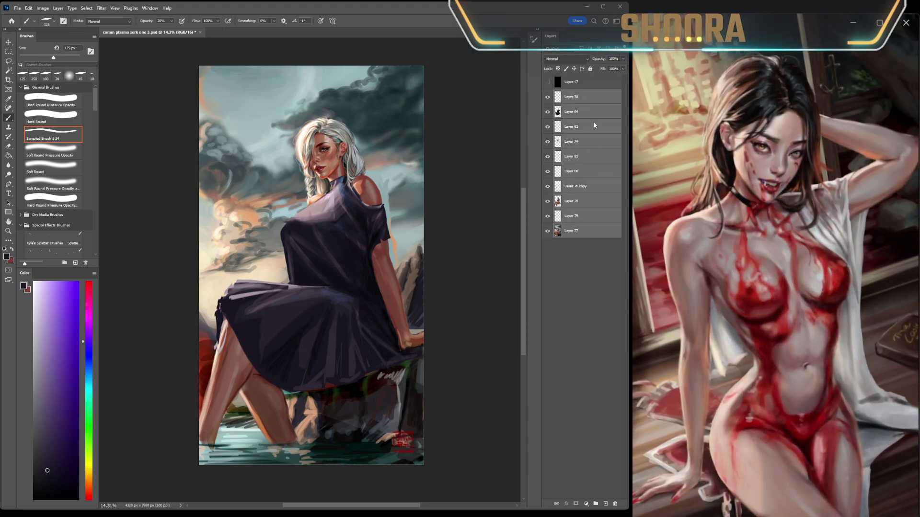
key(ctrl+j)
key(ctrl+e)
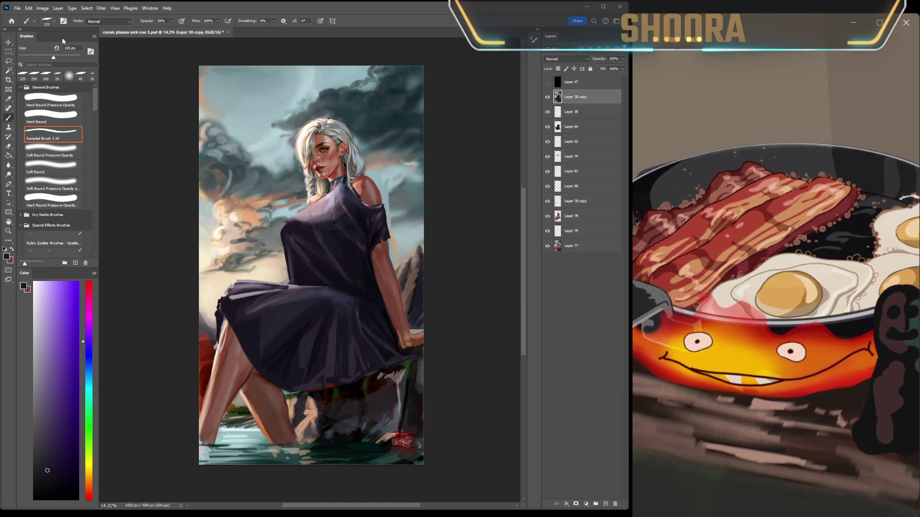
Step: Hide the shirt version layer and toggle the dress layer to compare dress and bikini versions
scroll(308, 235, down, 7)
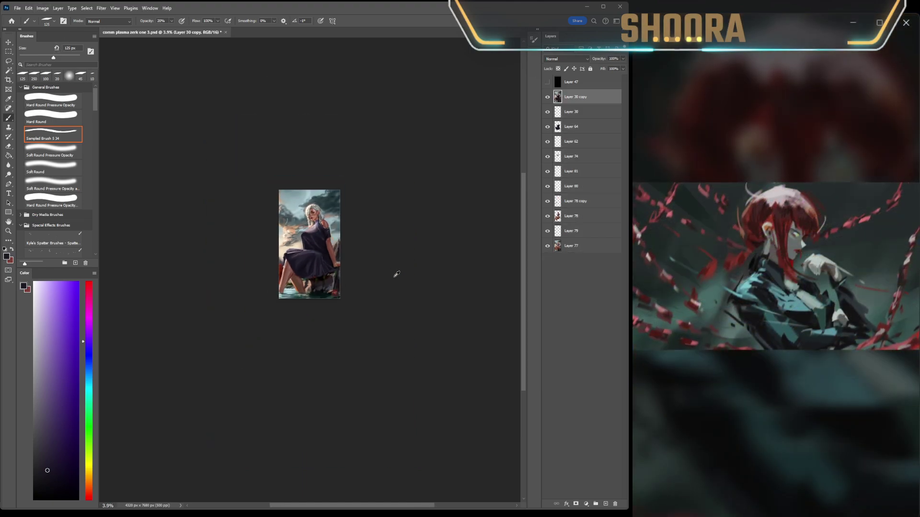
key(ctrl+z)
key(ctrl+shift+z)
scroll(324, 253, up, 6)
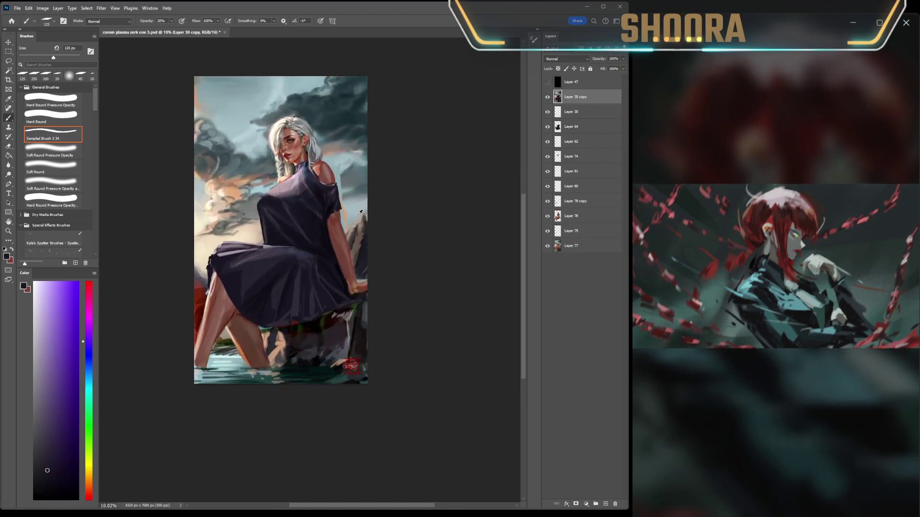
click(547, 127)
click(548, 96)
click(548, 97)
click(548, 98)
click(548, 98)
click(548, 98)
click(548, 97)
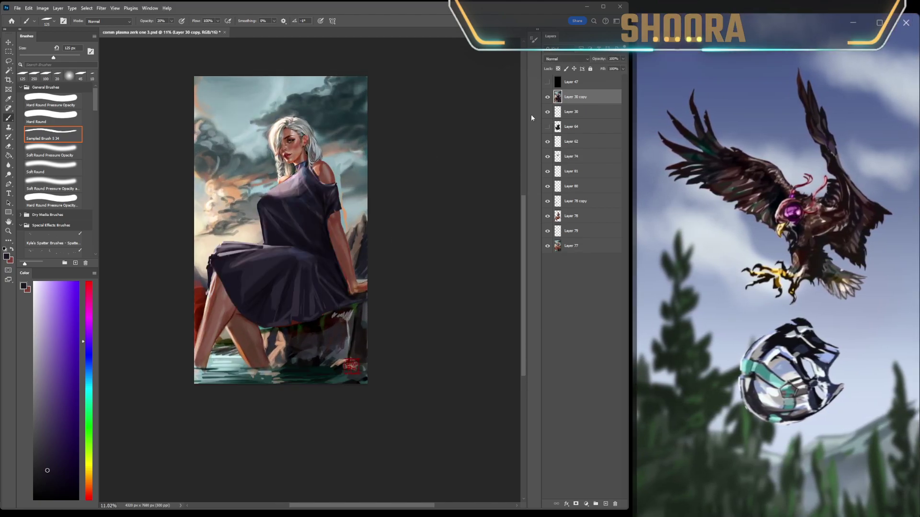
scroll(344, 181, up, 2)
scroll(344, 181, down, 1)
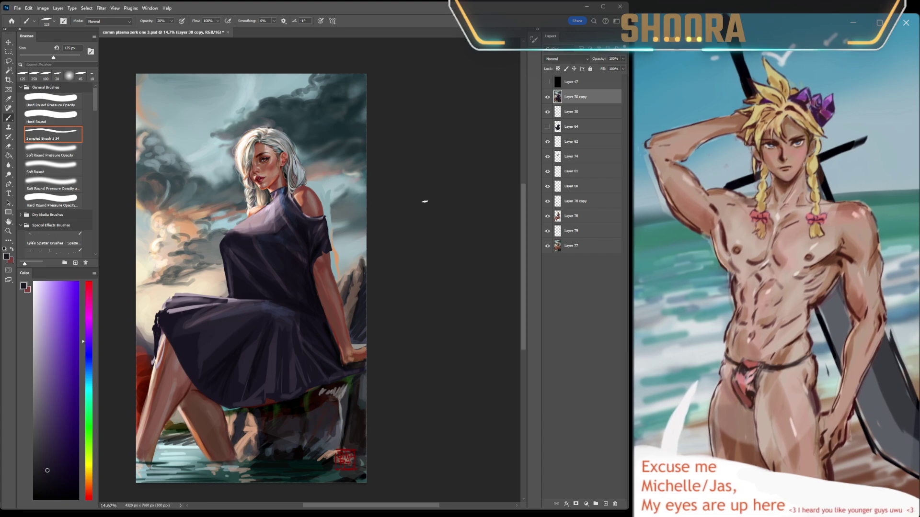
Step: Toggle Layer 30 copy on and off repeatedly to compare versions, leaving it visible
click(548, 97)
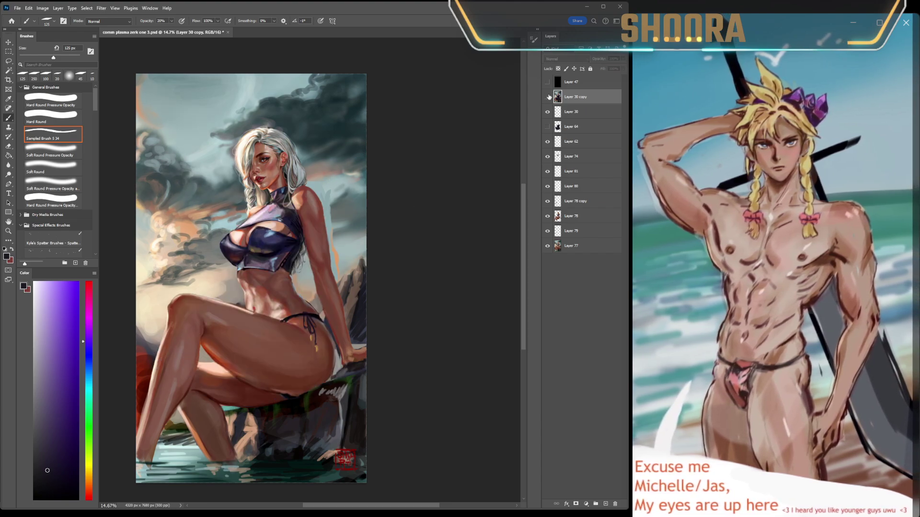
click(549, 97)
click(549, 96)
click(549, 97)
click(548, 96)
click(549, 97)
click(548, 97)
click(548, 97)
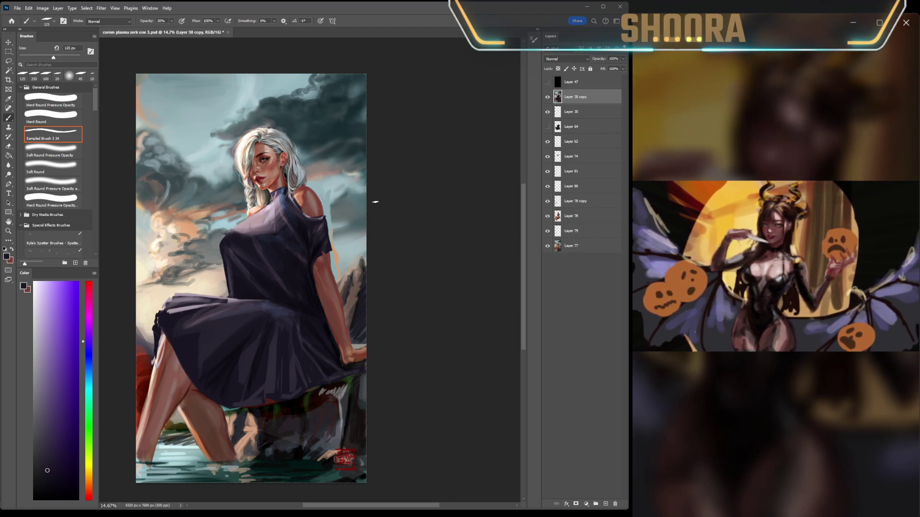
scroll(281, 215, up, 1)
scroll(353, 210, down, 1)
scroll(355, 210, down, 1)
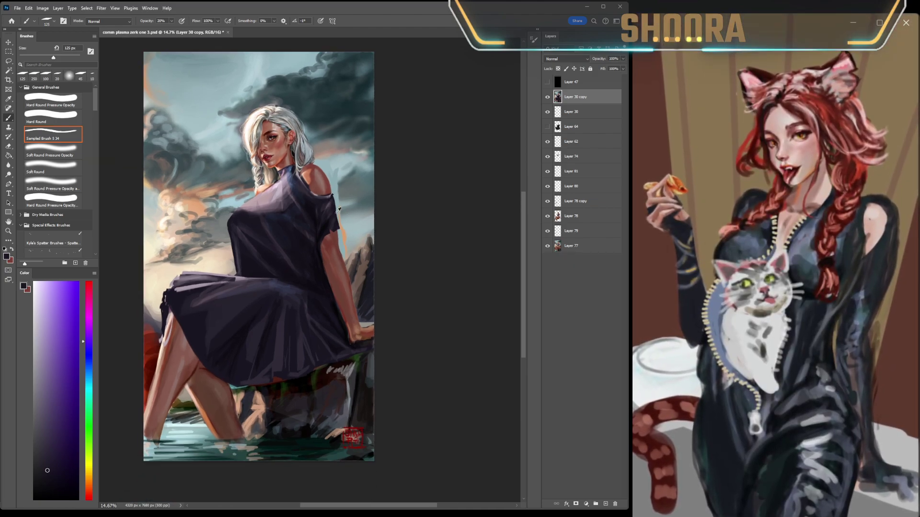
scroll(184, 207, up, 1)
scroll(193, 212, up, 1)
scroll(205, 214, down, 1)
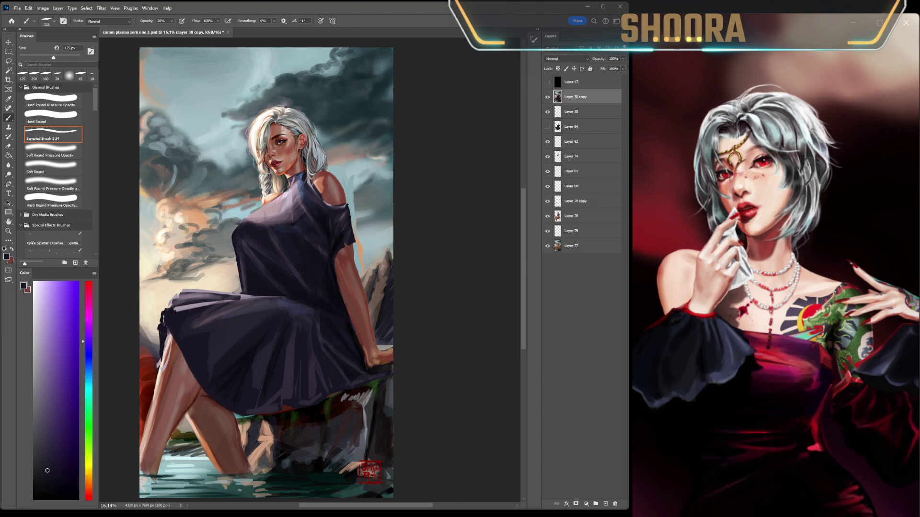
Step: Zoom to the upper body, hide Layer 30 copy, and show and select the shirt layer, Layer 64
scroll(366, 212, up, 8)
drag(365, 213, 377, 272)
click(548, 97)
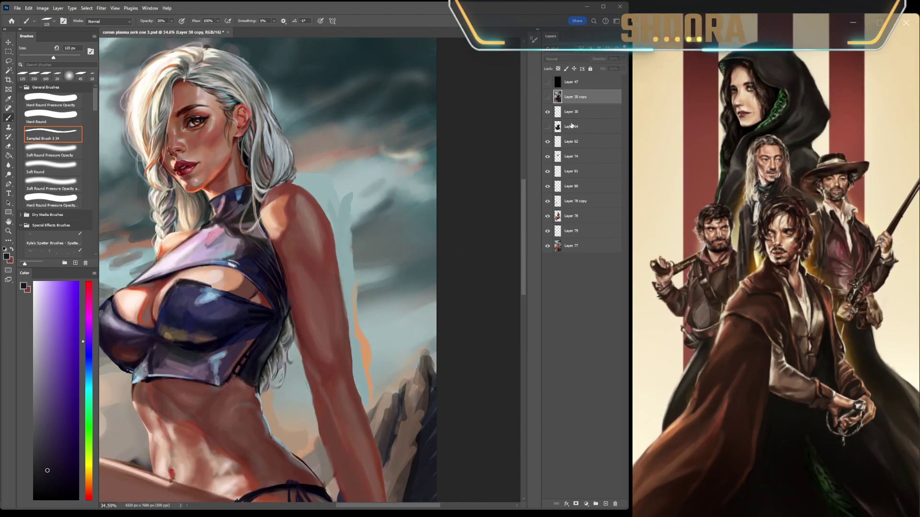
click(548, 126)
click(574, 127)
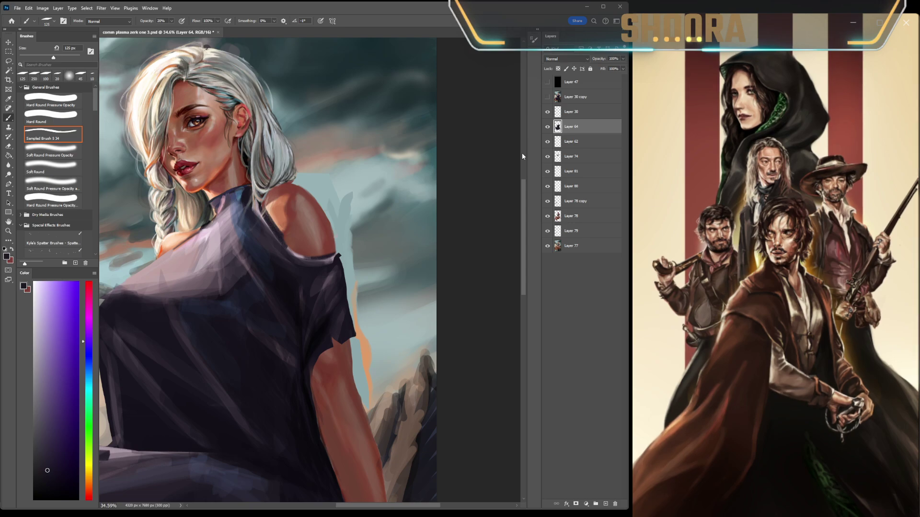
Step: Lasso a zigzag band of small triangles across the sleeve, adding more near its lower edge
key(l)
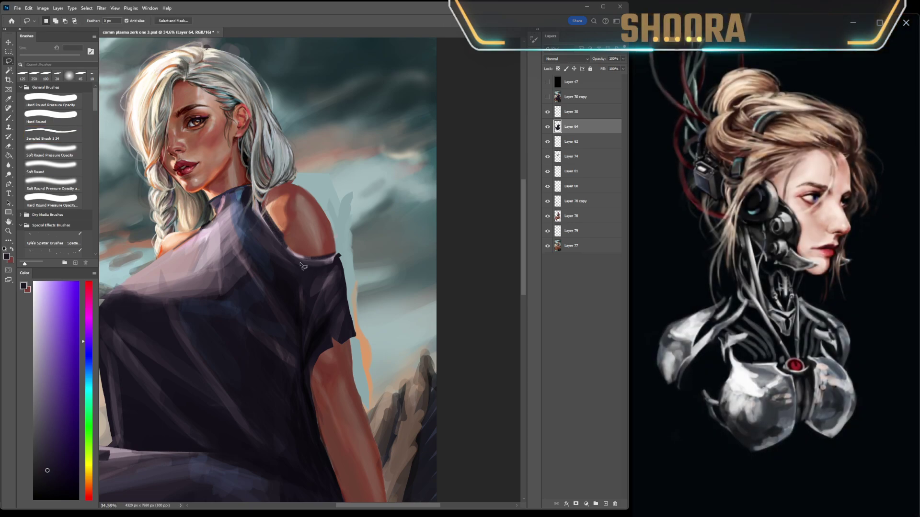
key(shift)
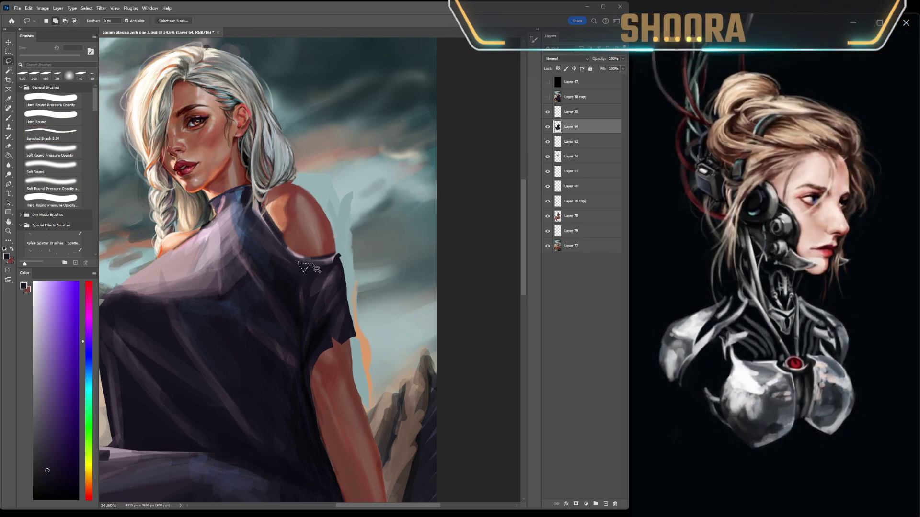
mouse_move(317, 274)
mouse_down()
mouse_move(338, 264)
mouse_move(304, 283)
mouse_move(334, 282)
mouse_move(329, 288)
mouse_move(342, 276)
mouse_move(332, 291)
mouse_move(346, 284)
mouse_move(332, 295)
mouse_move(323, 287)
mouse_move(308, 297)
mouse_move(306, 289)
mouse_move(311, 302)
mouse_move(348, 287)
mouse_move(306, 299)
mouse_move(310, 308)
mouse_move(307, 297)
mouse_move(341, 297)
mouse_up()
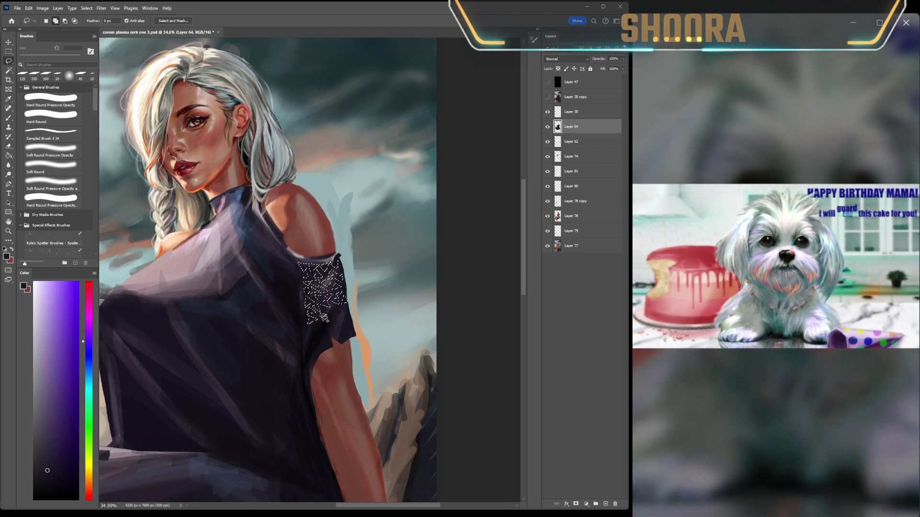
mouse_move(330, 312)
mouse_down()
mouse_move(339, 302)
mouse_move(344, 311)
mouse_move(318, 320)
mouse_move(319, 331)
mouse_move(327, 324)
mouse_move(350, 338)
mouse_move(338, 331)
mouse_move(344, 337)
mouse_move(321, 339)
mouse_move(328, 345)
mouse_move(312, 351)
mouse_up()
Step: Delete the selected triangles from the sleeve, deselect, and mirror the view to check the pattern
key(Delete)
key(ctrl+d)
scroll(341, 290, down, 10)
key(ctrl+shift+h)
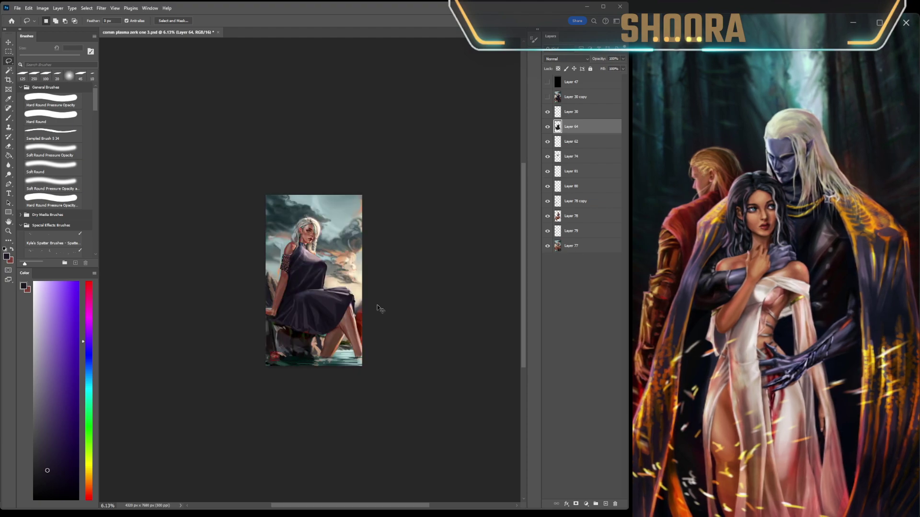
scroll(327, 253, up, 3)
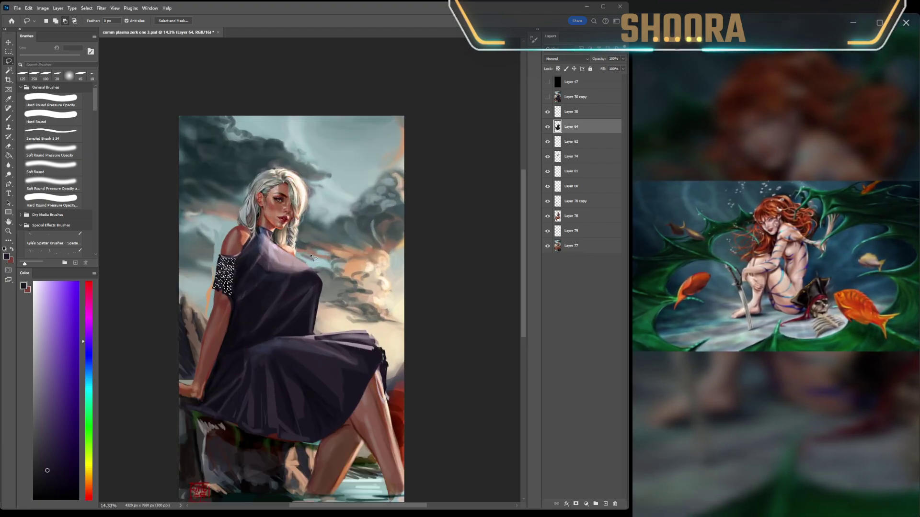
scroll(199, 259, down, 3)
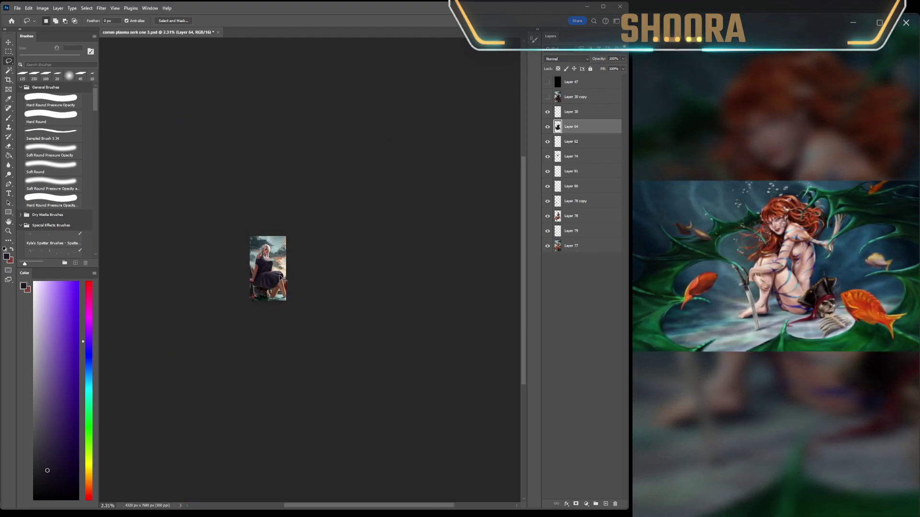
scroll(411, 245, up, 2)
scroll(413, 245, up, 3)
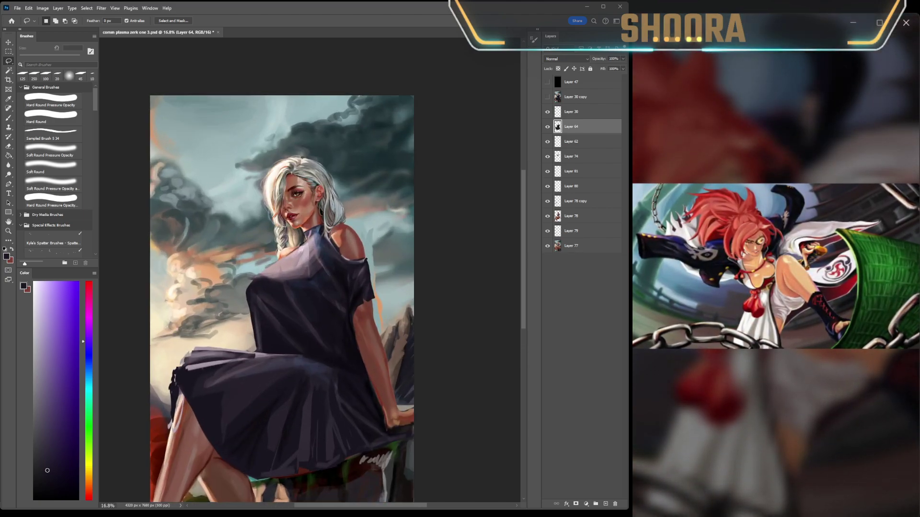
scroll(329, 291, up, 1)
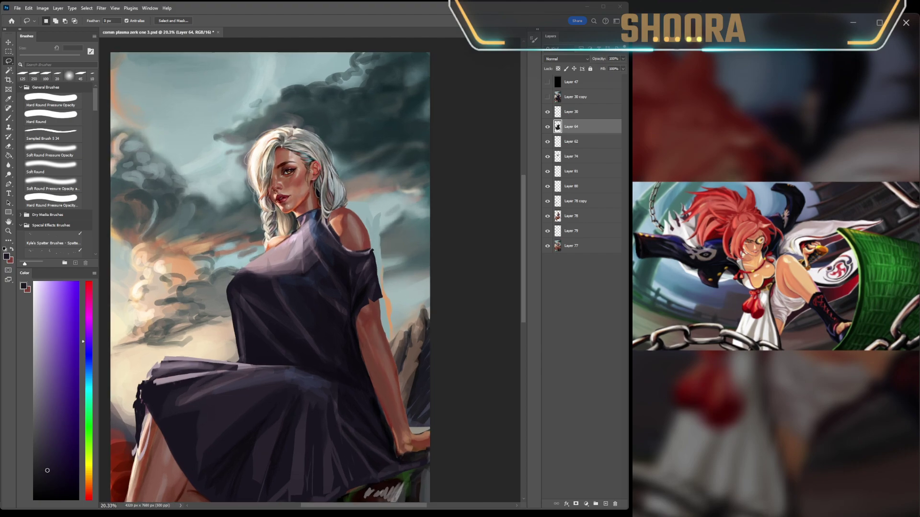
key(b)
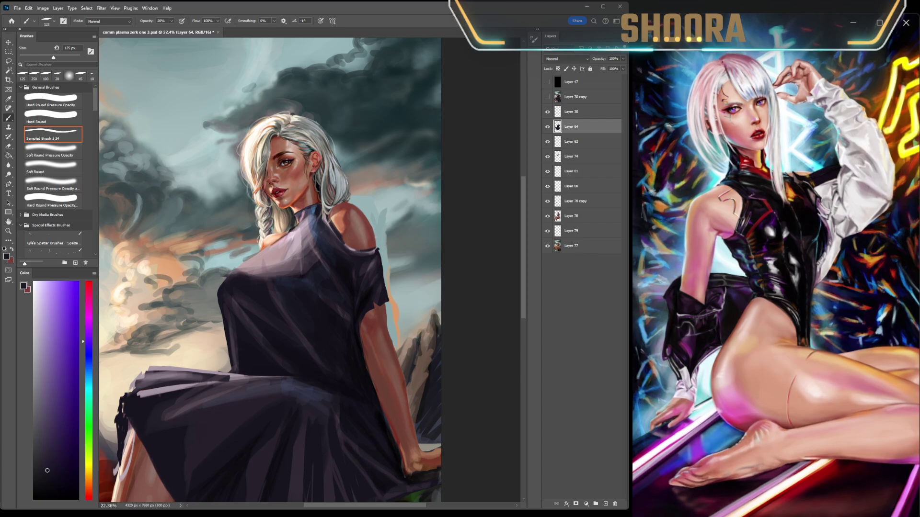
Step: On a new layer, paint the necklace in an ochre gold with a smaller brush
key(ctrl+shift+alt+n)
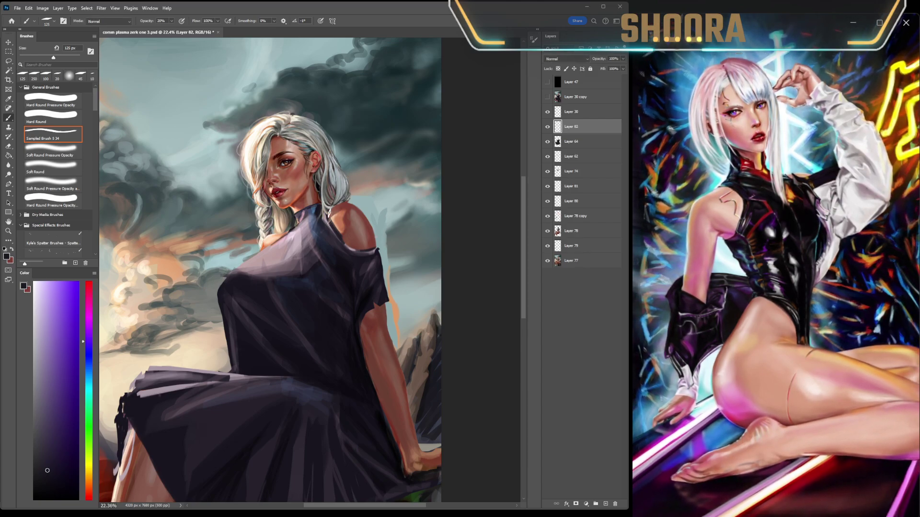
click(96, 472)
click(71, 340)
key(bracketleft)
key(bracketleft)
key(bracketleft)
key(bracketleft)
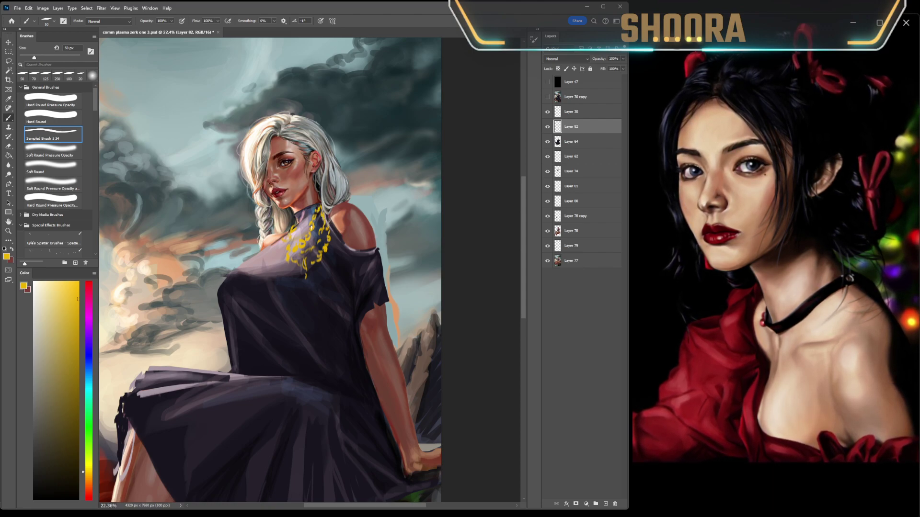
scroll(341, 278, down, 5)
scroll(342, 278, up, 5)
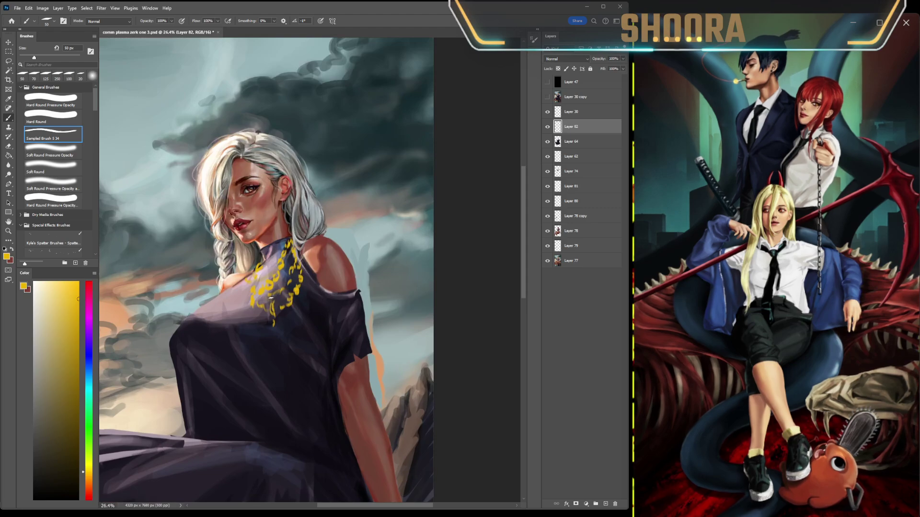
Step: Lasso the necklace area around the shoulder and open Hue/Saturation to adjust its colour
key(l)
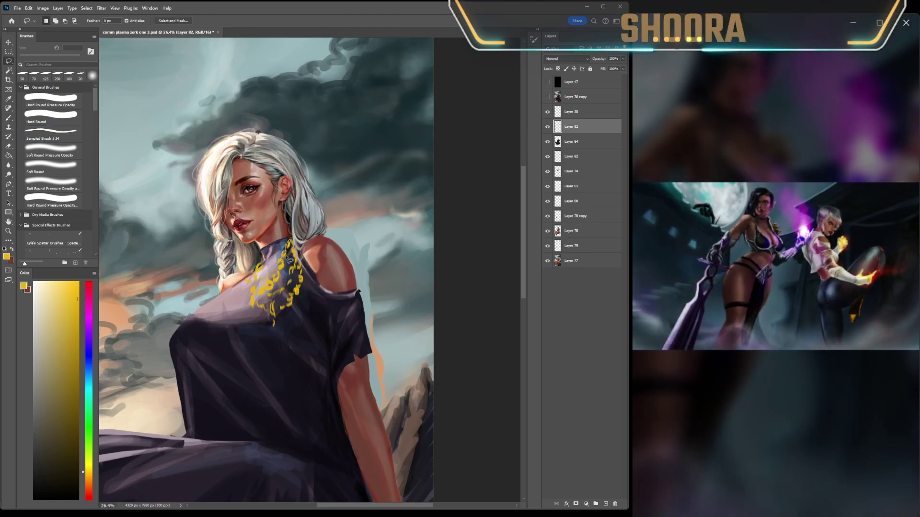
drag(302, 356, 324, 218)
key(i)
key(l)
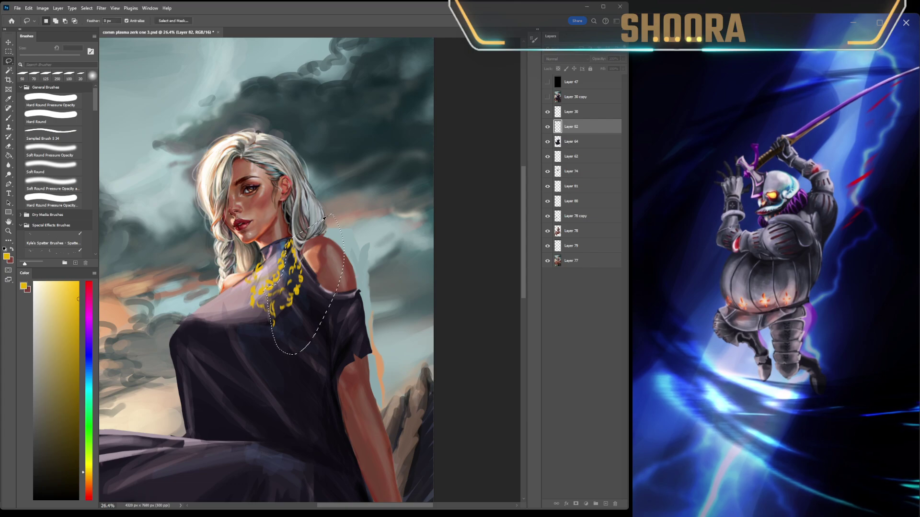
mouse_move(248, 271)
mouse_down()
mouse_move(269, 262)
mouse_move(250, 272)
mouse_up()
key(ctrl+u)
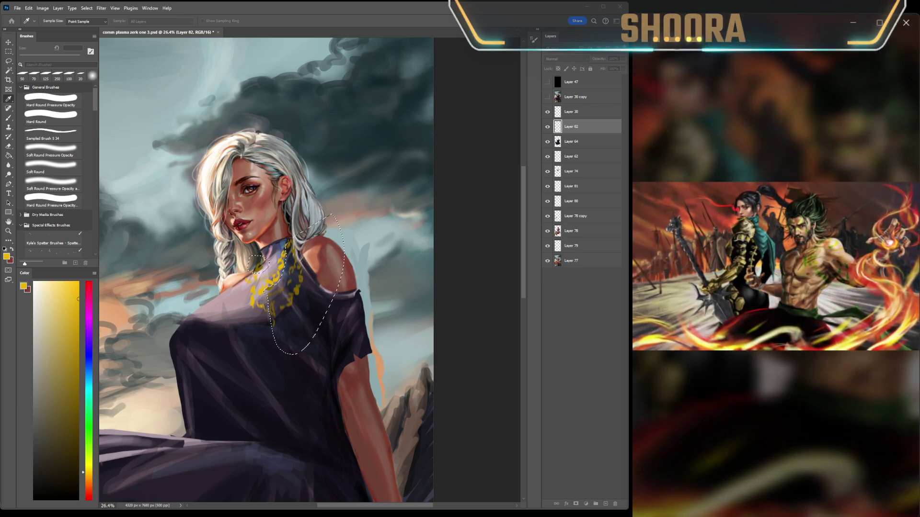
Step: Duplicate the necklace layer and merge both necklace layers into one
key(l)
scroll(222, 206, down, 6)
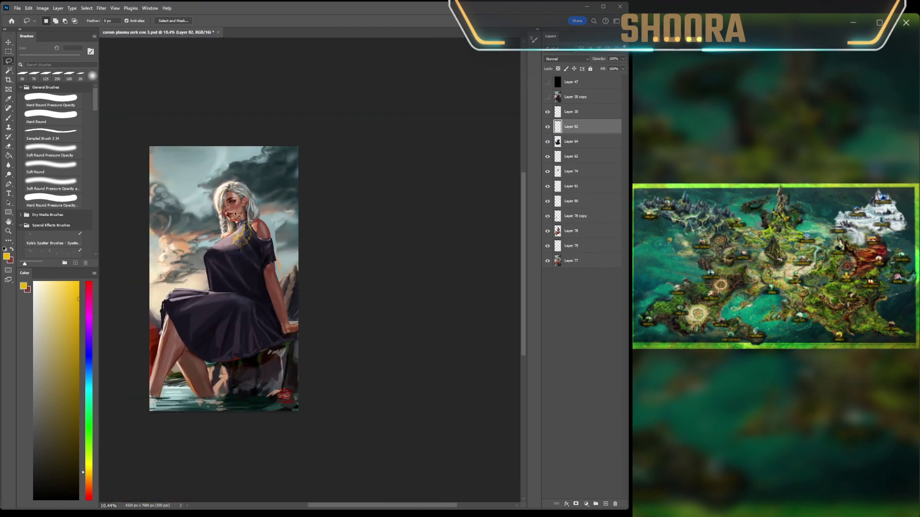
key(ctrl+shift+h)
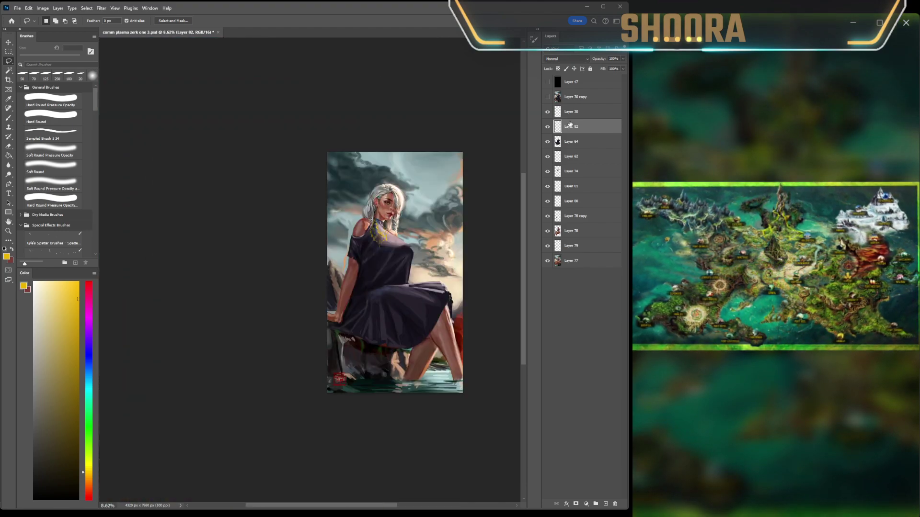
key(ctrl+j)
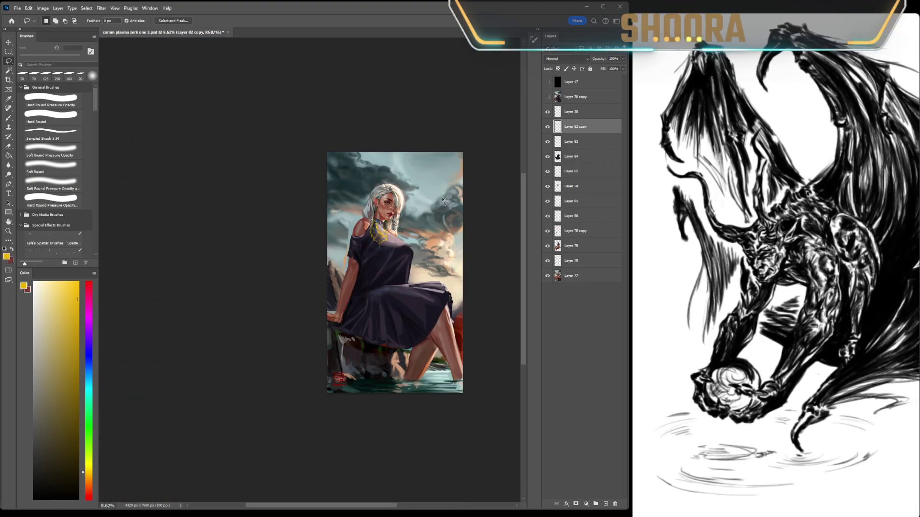
key(h)
scroll(364, 253, down, 3)
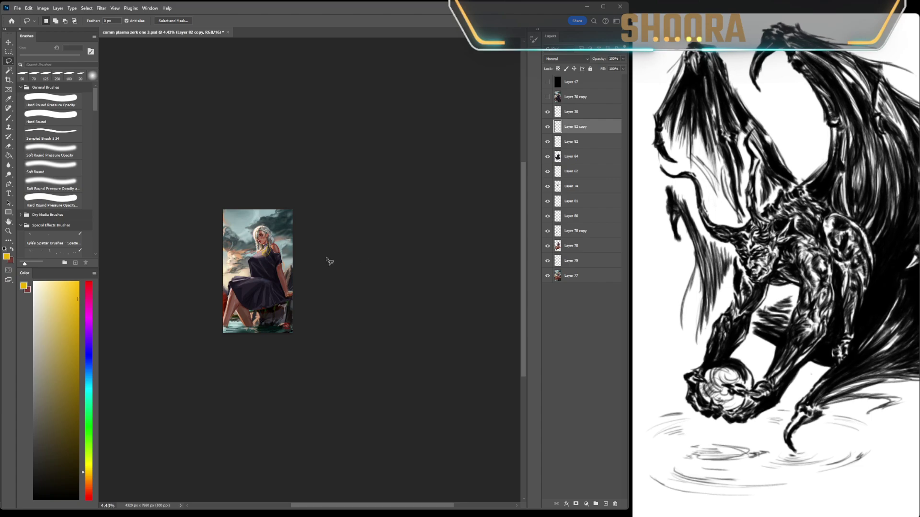
scroll(338, 261, up, 5)
shift+click(578, 140)
key(ctrl+e)
Step: Brush pale pink highlights, sampled from the skin tone, along the necklace links
key(b)
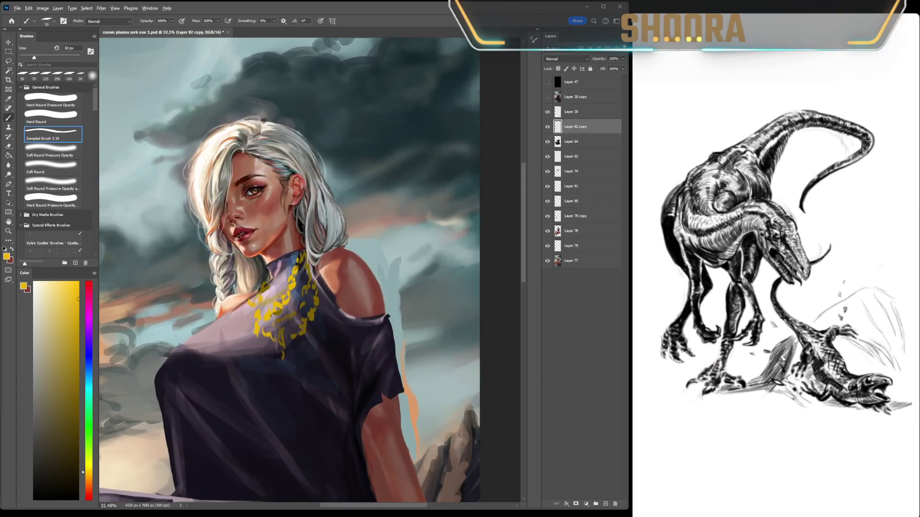
alt+click(261, 280)
click(90, 299)
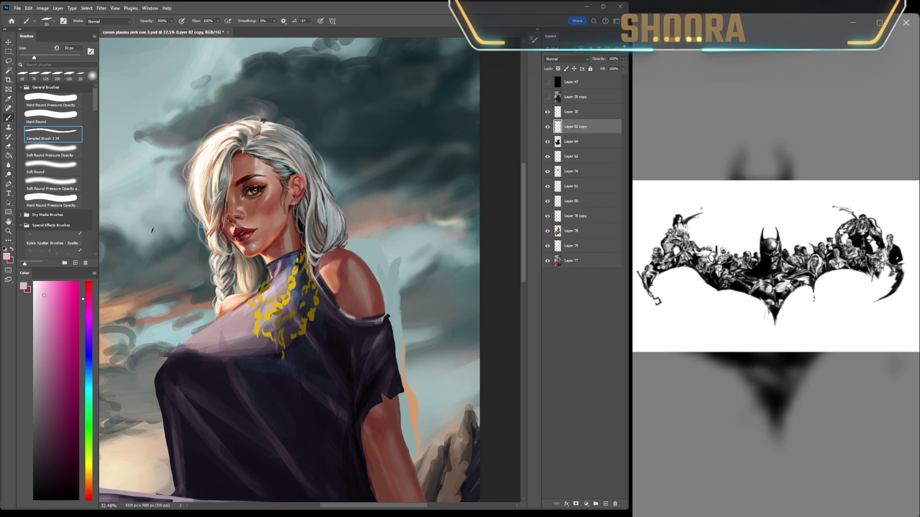
alt+click(271, 236)
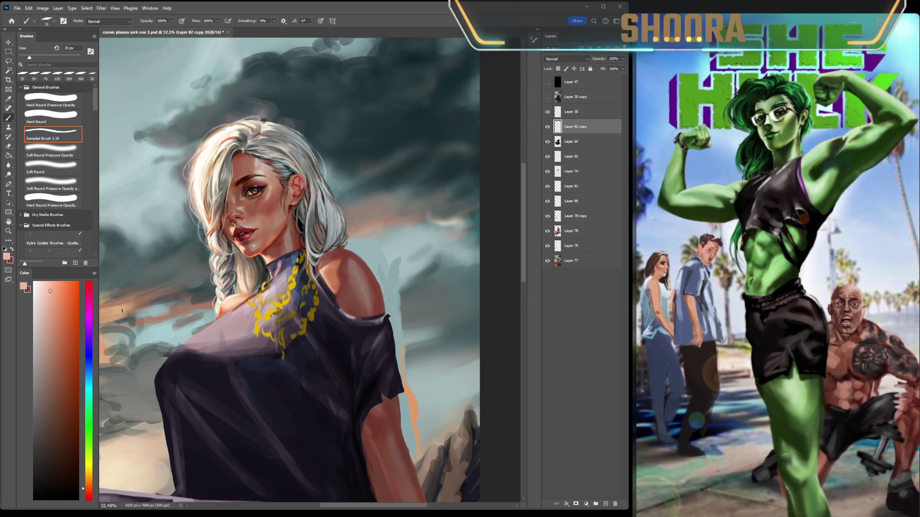
click(36, 291)
drag(264, 283, 263, 291)
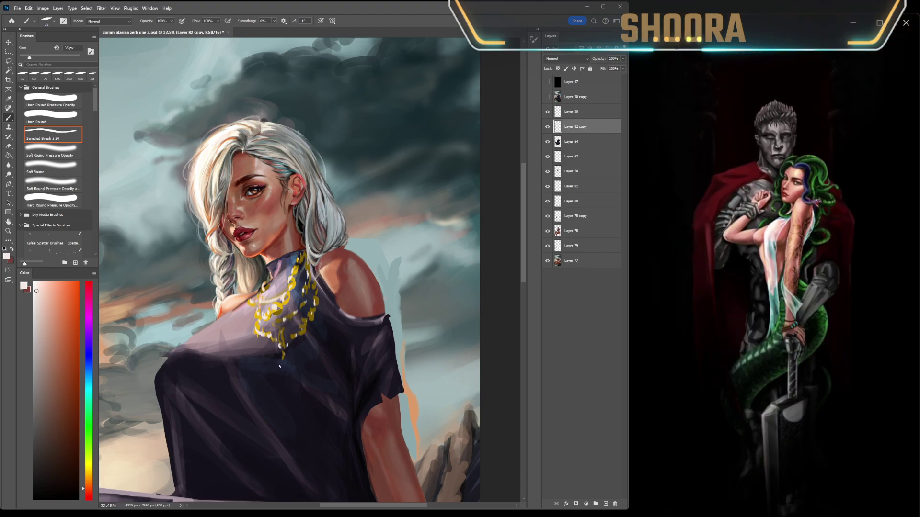
scroll(269, 407, down, 6)
scroll(350, 332, up, 1)
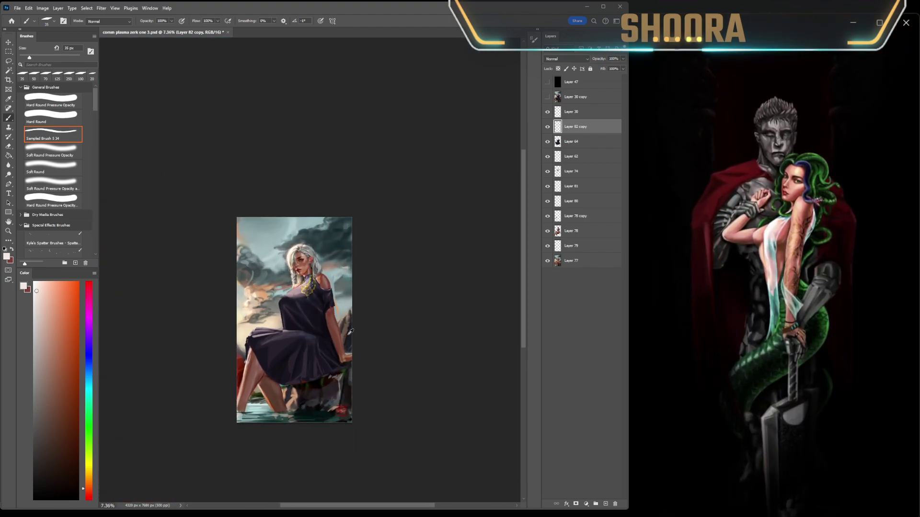
Step: Mirror the view to check, restore Layer 82 copy, and duplicate it as Layer 82 copy 2
key(ctrl+h)
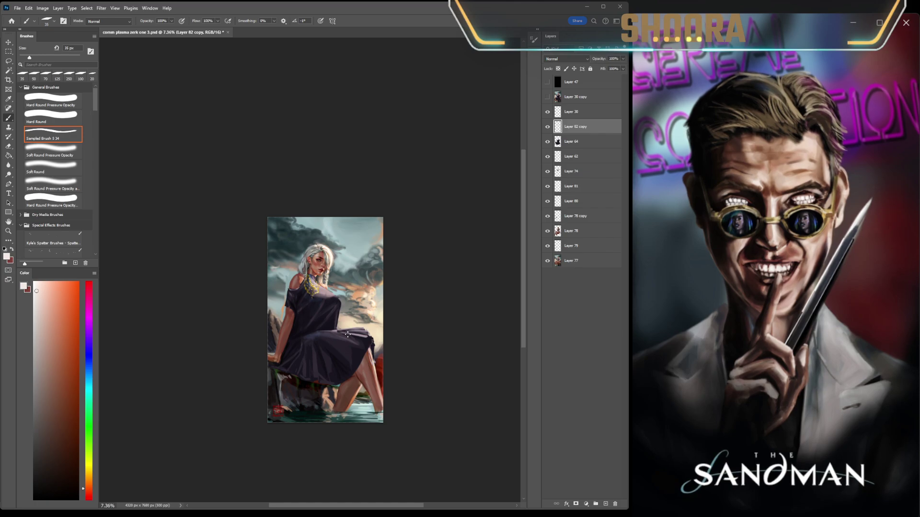
key(Delete)
key(ctrl+z)
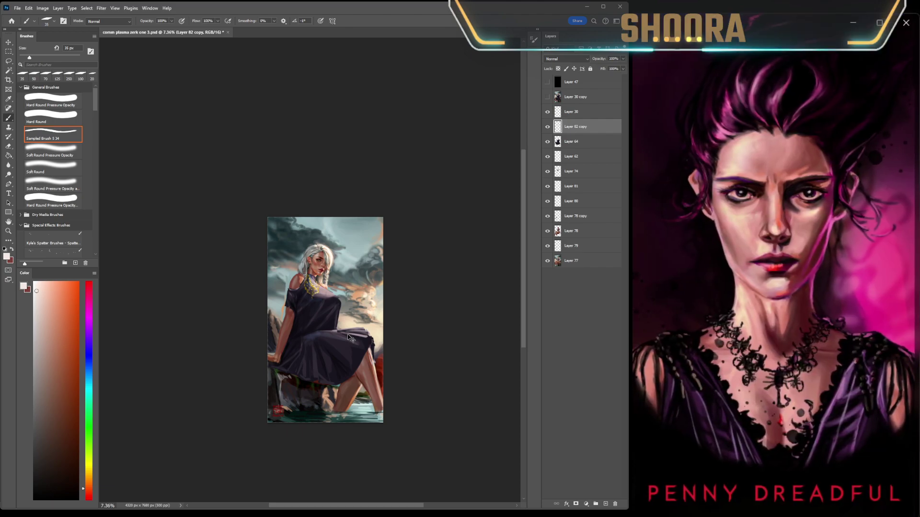
key(ctrl+alt+h)
scroll(255, 273, up, 4)
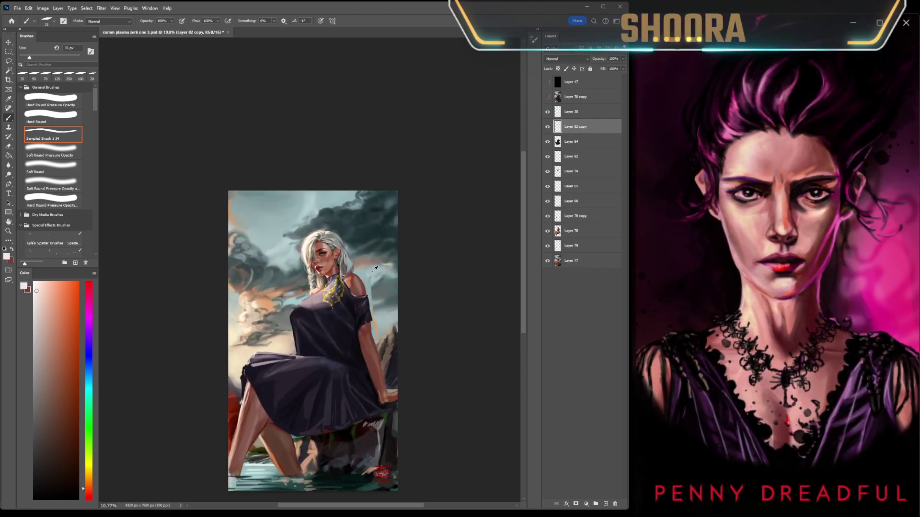
scroll(373, 273, up, 9)
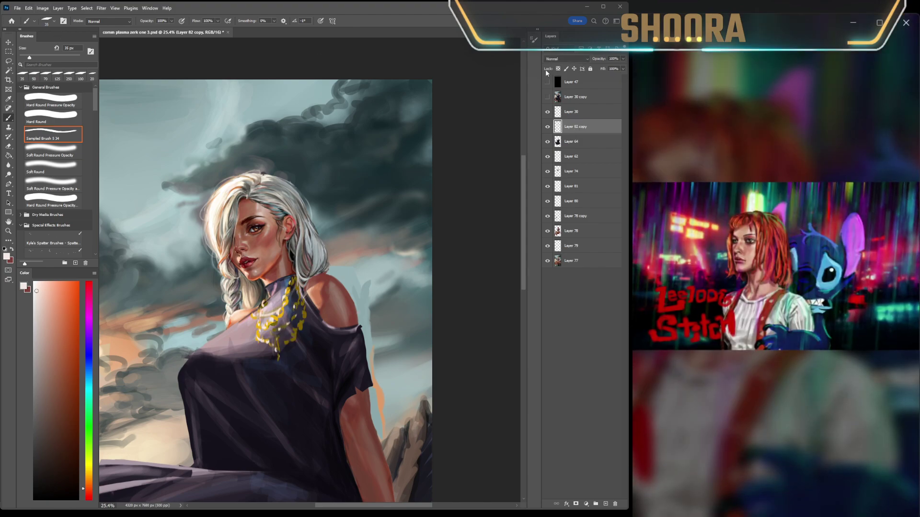
key(ctrl+j)
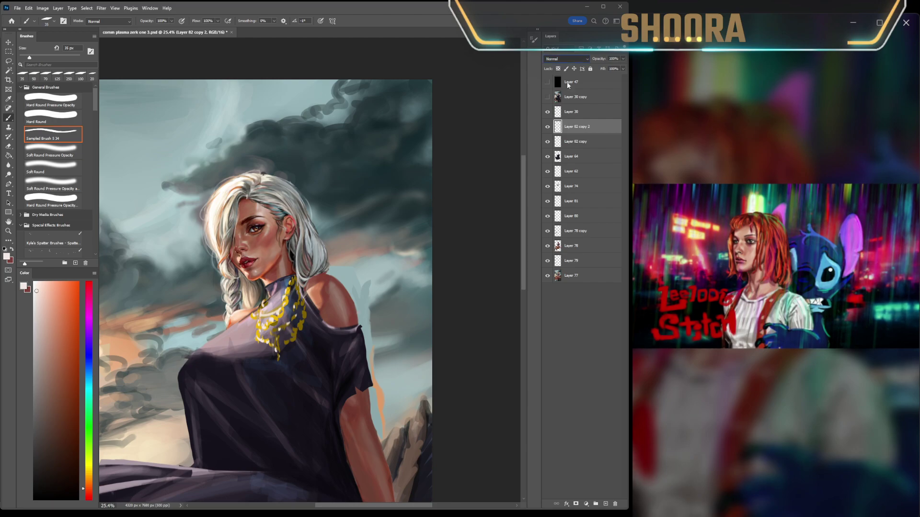
Step: Set Layer 82 copy 2 to Luminosity blend mode and move it beneath Layer 82 copy
key(shift+alt+y)
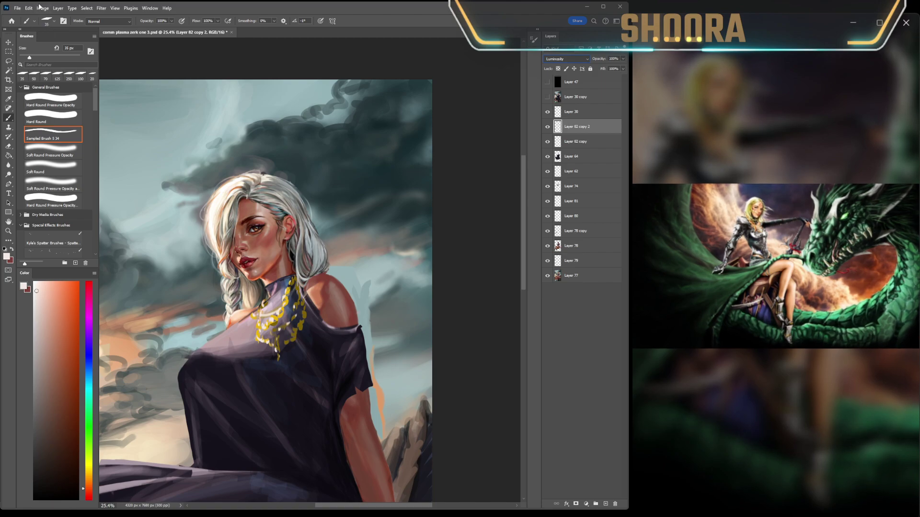
key(ctrl+i)
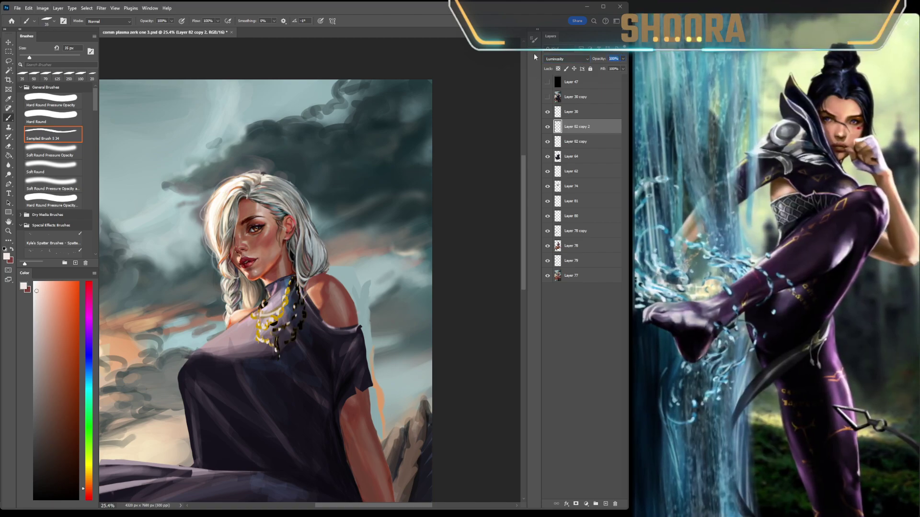
key(ctrl+z)
drag(577, 126, 584, 145)
Step: Nudge the necklace copy right and down, rotate it -3.6°, and move it back above Layer 82 copy
key(m)
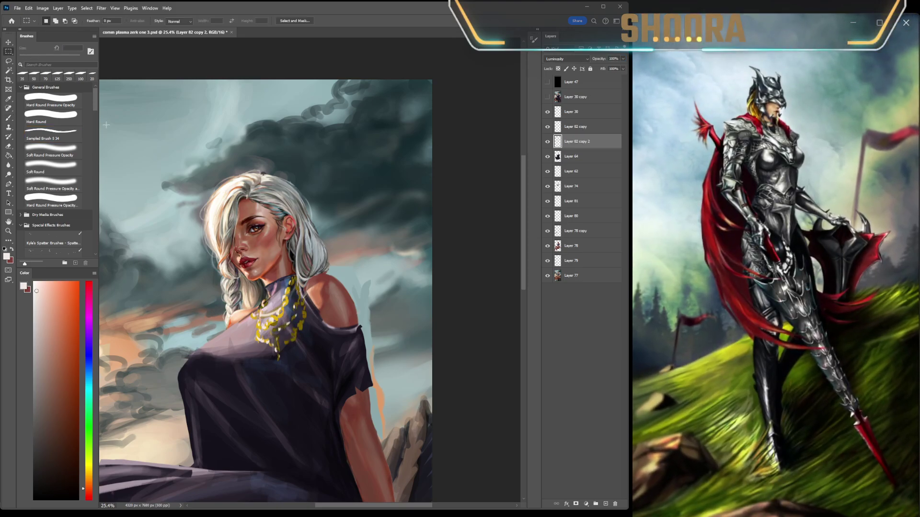
key(ctrl+t)
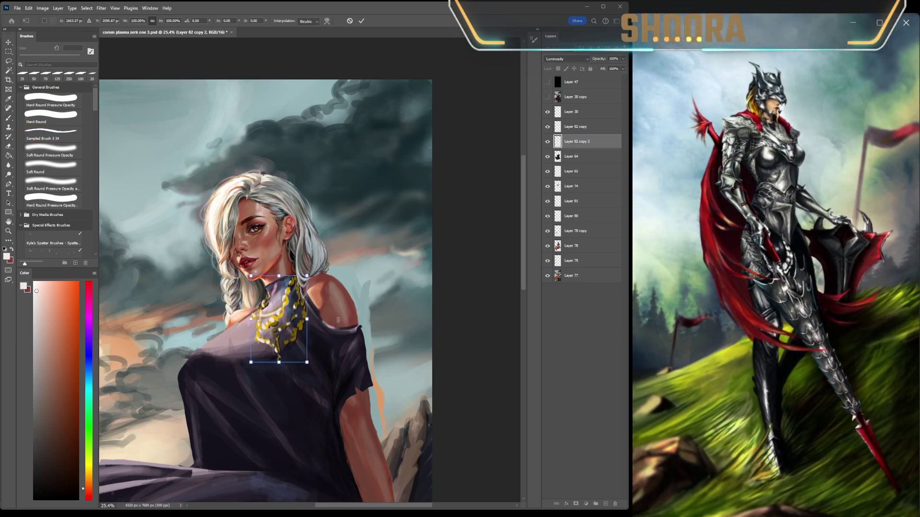
key(Right)
key(Right)
key(Right)
key(Down)
key(Down)
drag(354, 260, 339, 259)
key(Return)
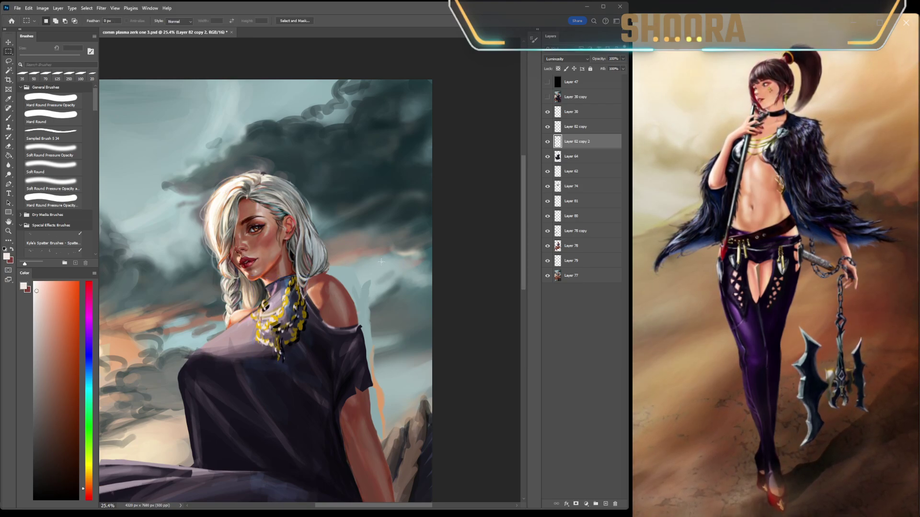
scroll(364, 283, down, 5)
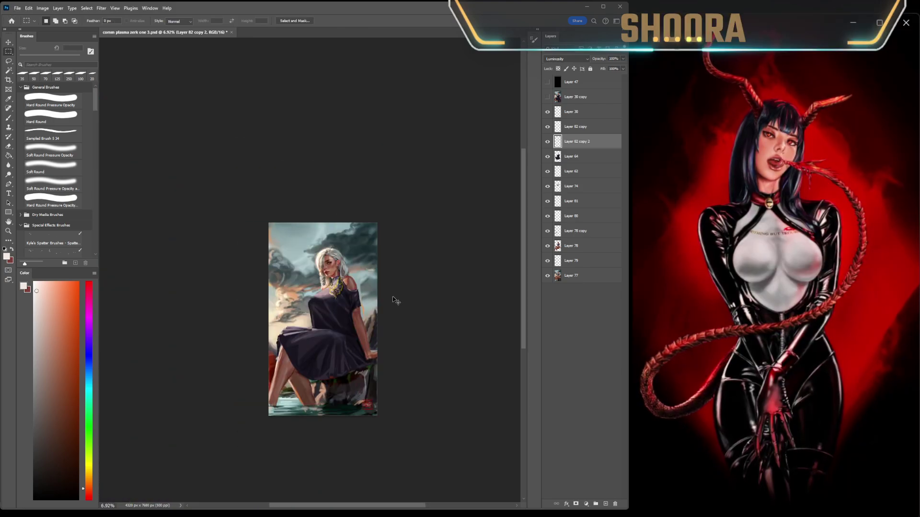
scroll(375, 281, up, 5)
key(ctrl+bracketright)
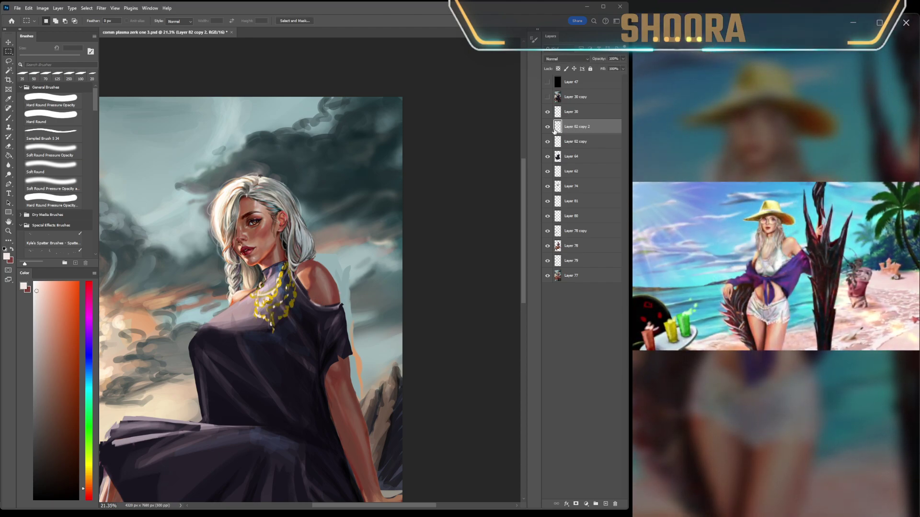
Step: Darken the necklace copy with an Image adjustment and lower its opacity to 70%
click(65, 43)
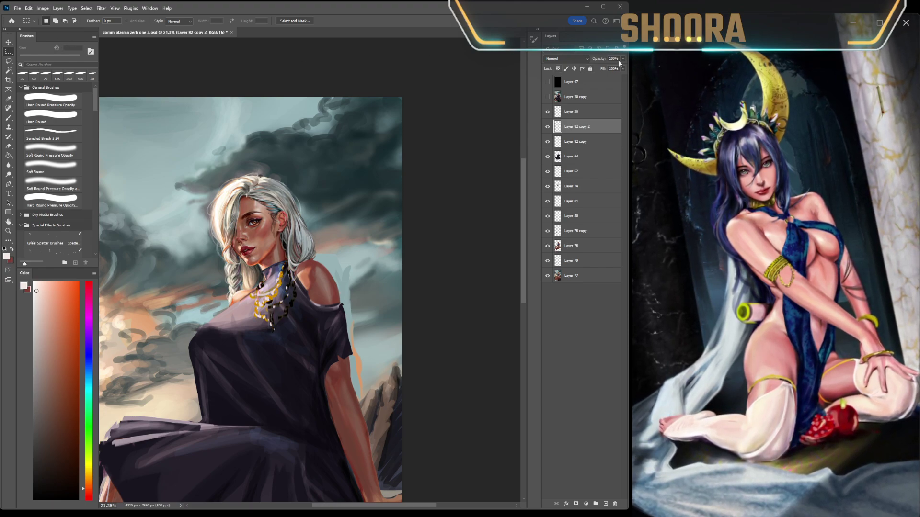
text(70)
key(Return)
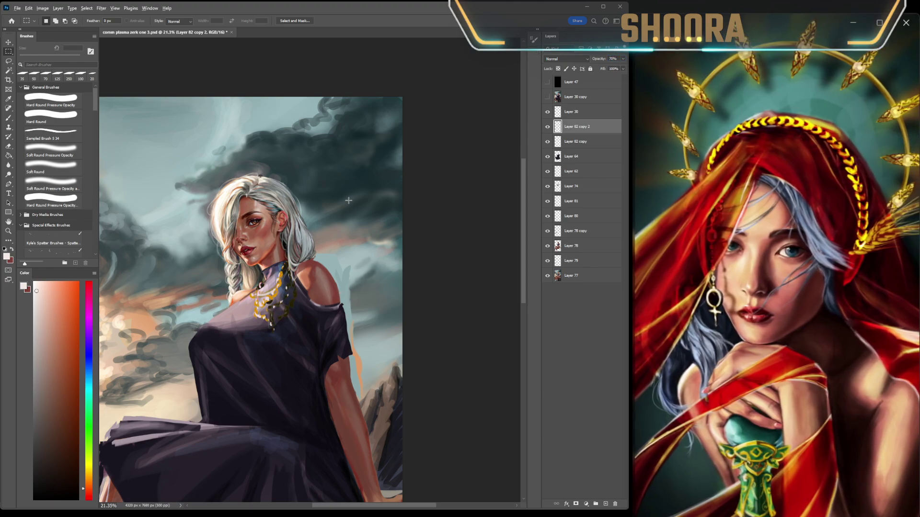
scroll(343, 212, down, 6)
scroll(291, 220, up, 5)
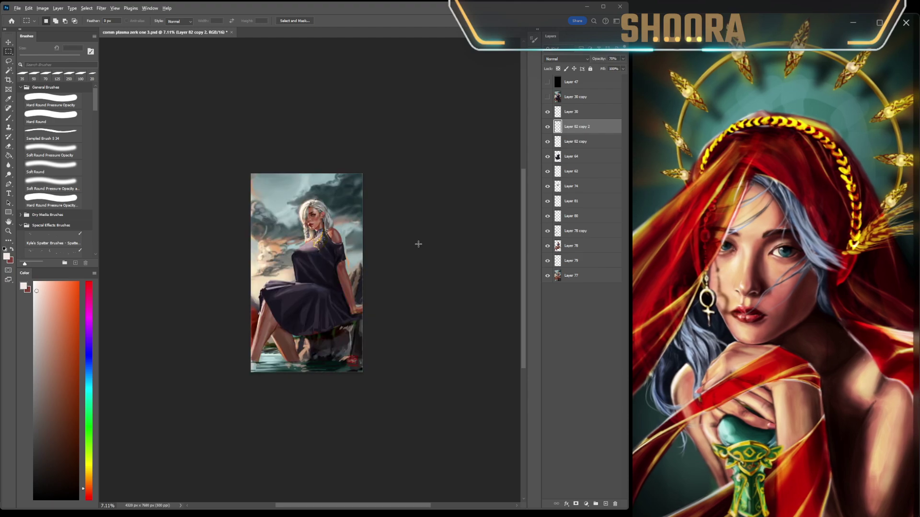
scroll(292, 221, up, 3)
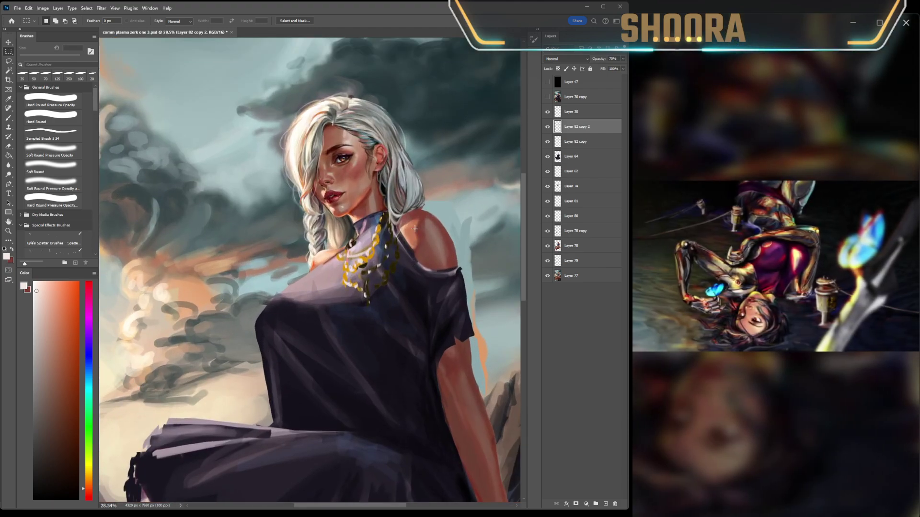
scroll(415, 228, down, 4)
scroll(440, 288, up, 2)
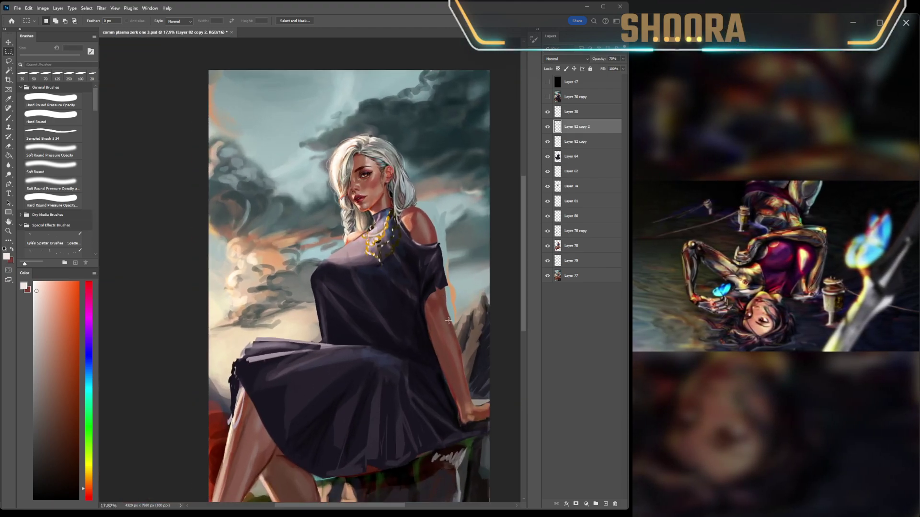
Step: Paint a gold bracelet on the wrist using the necklace's sampled gold, then pick dark brown for shading
key(b)
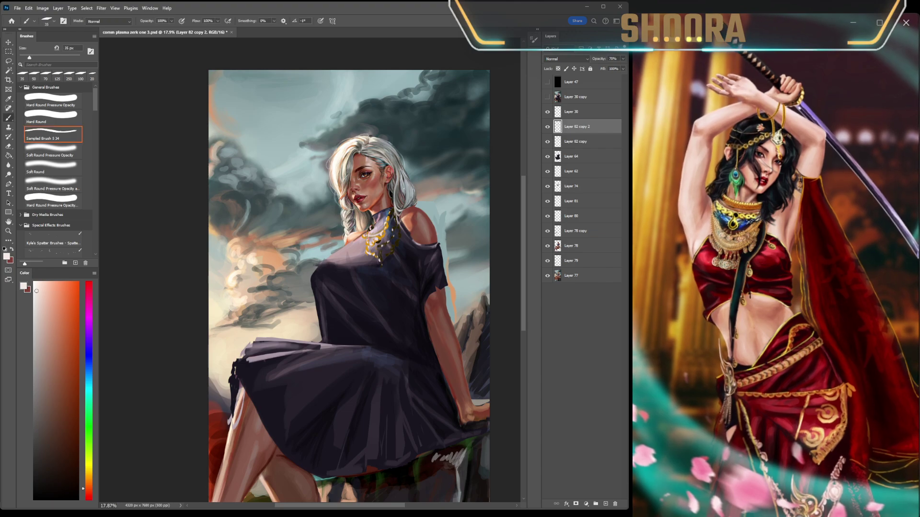
alt+click(383, 233)
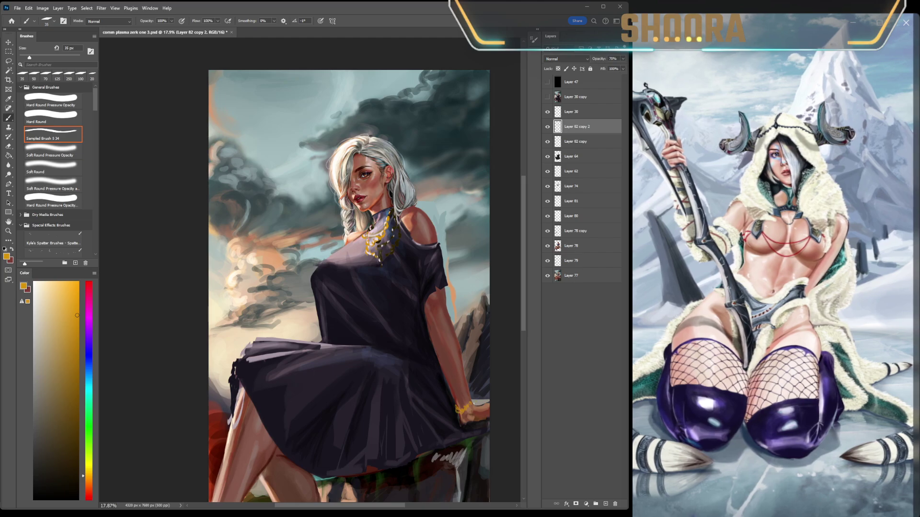
click(72, 410)
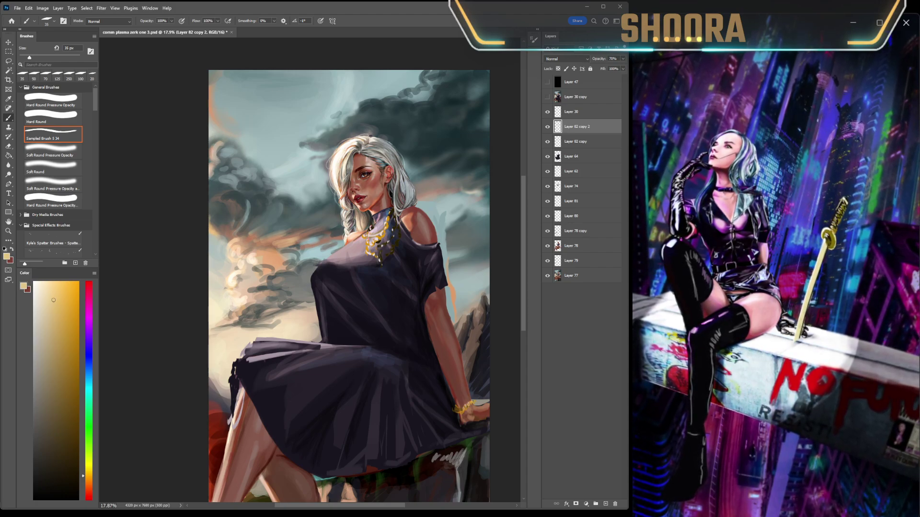
scroll(362, 302, down, 6)
key(ctrl+h)
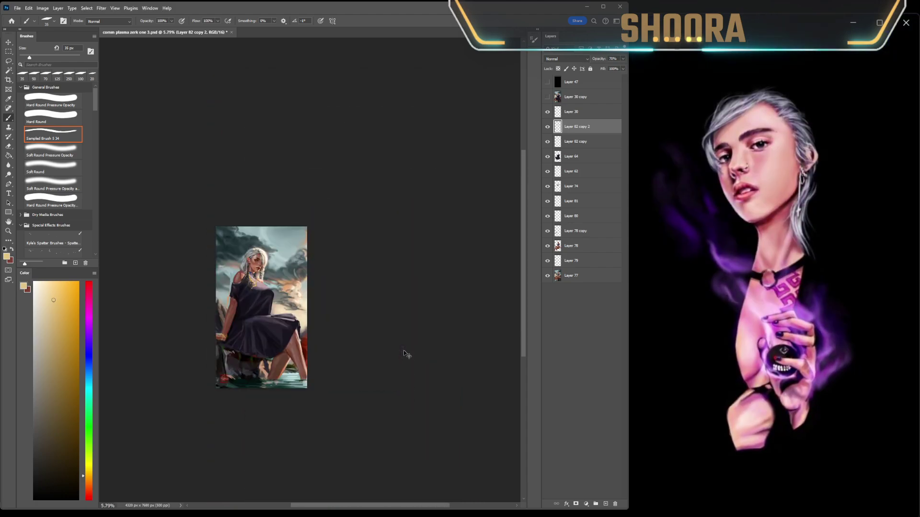
key(h)
scroll(389, 260, up, 4)
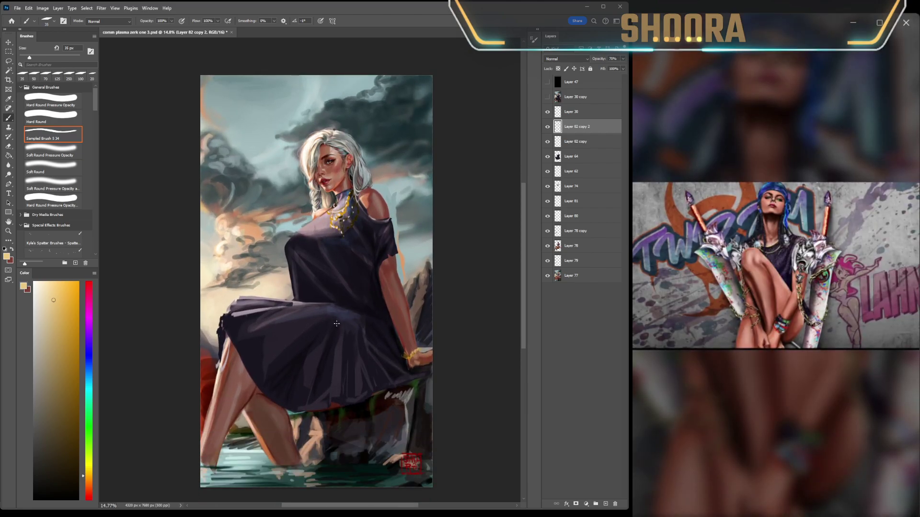
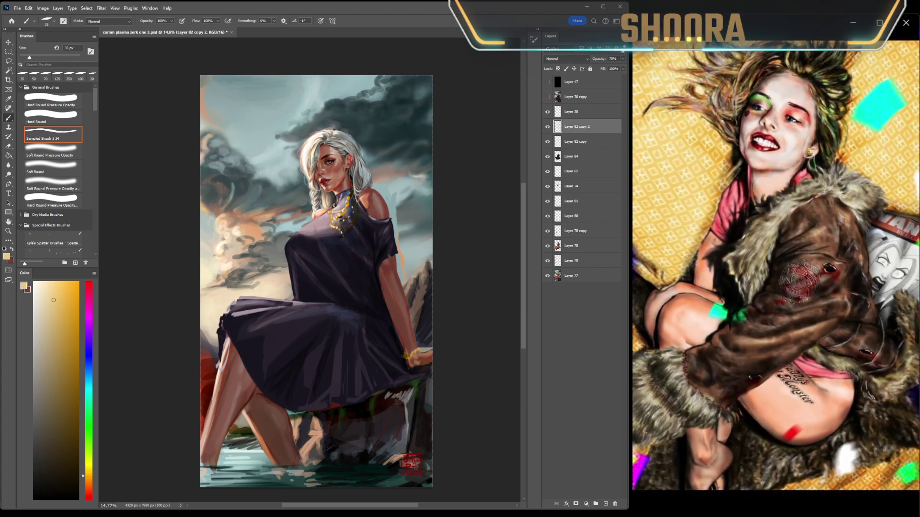
Step: Add a new empty layer above Layer 82 copy 2 for the cat and zoom in on the dress
key(ctrl+shift+alt+n)
scroll(367, 302, up, 3)
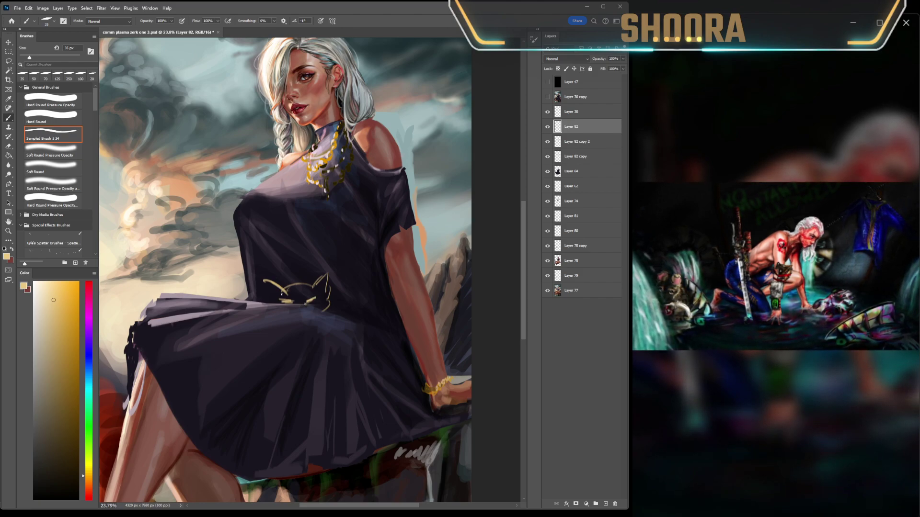
Step: Paint light pinkish-grey strokes over the cat sketch and its right side
click(88, 500)
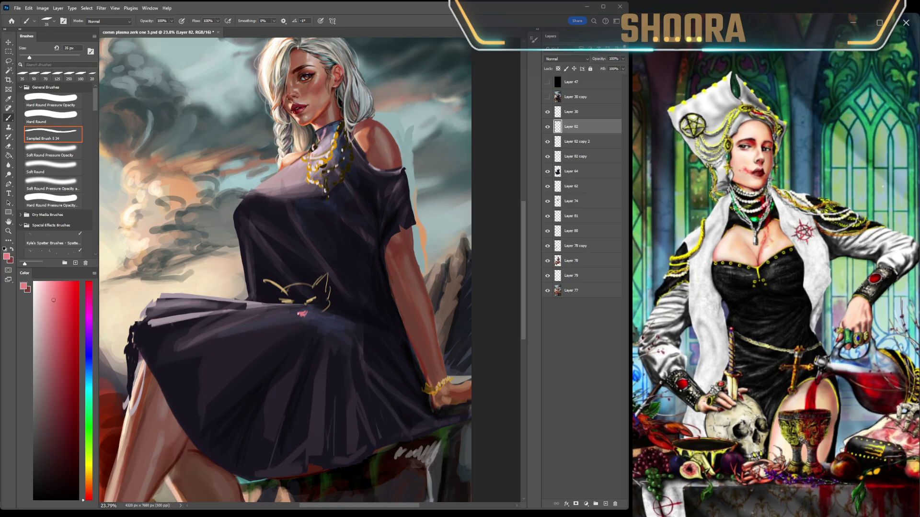
click(50, 363)
click(40, 346)
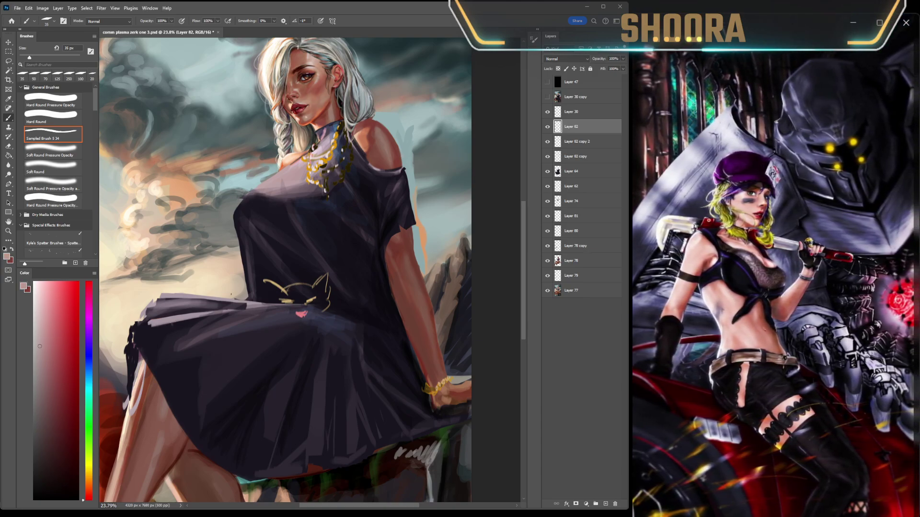
drag(278, 291, 326, 284)
drag(311, 318, 327, 308)
Step: Add light grey strokes on both sides of the cat's mouth and above its head
click(34, 309)
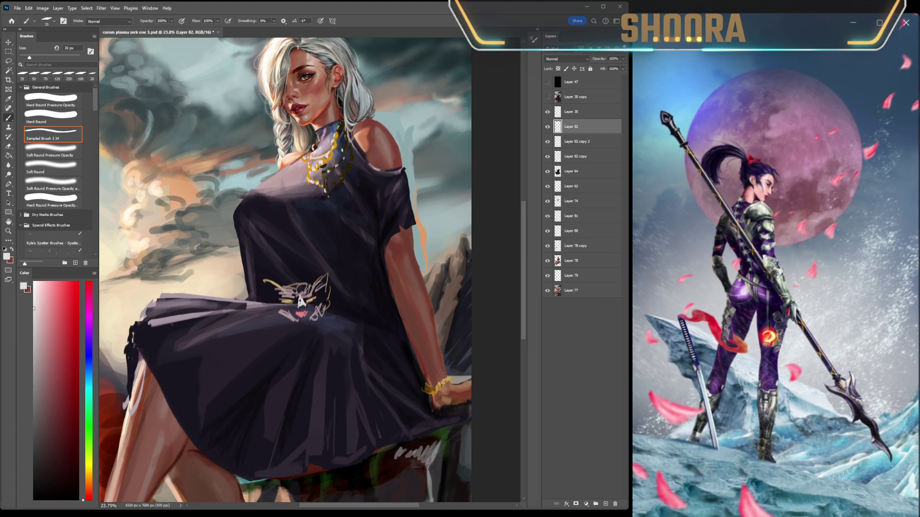
drag(307, 317, 315, 314)
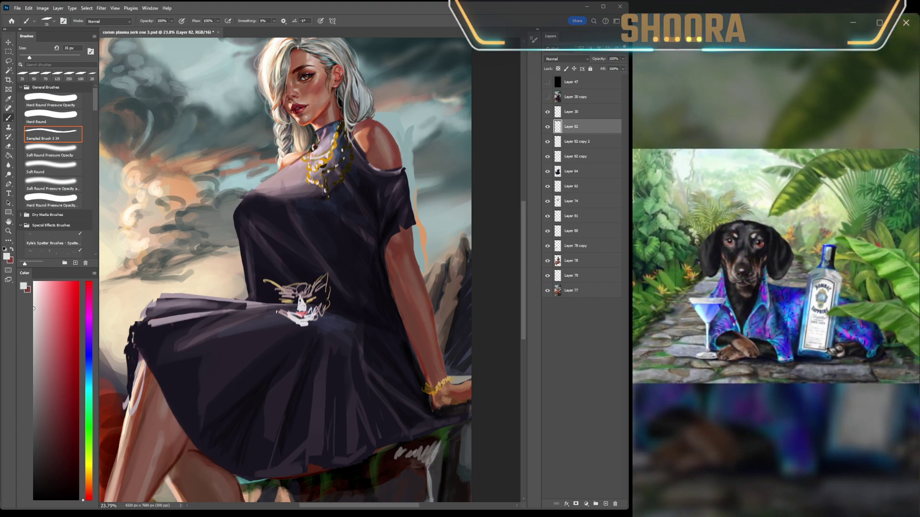
mouse_move(280, 318)
mouse_down()
mouse_move(267, 302)
mouse_move(245, 301)
mouse_up()
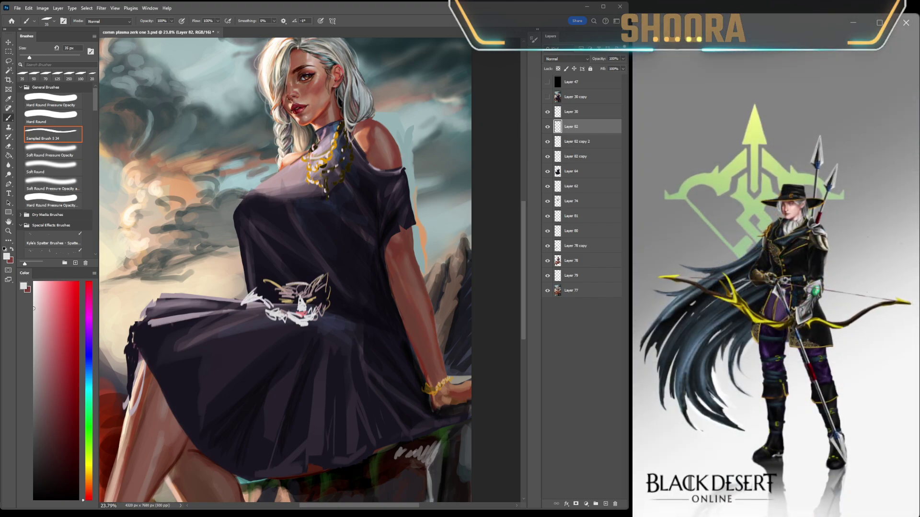
drag(259, 265, 220, 290)
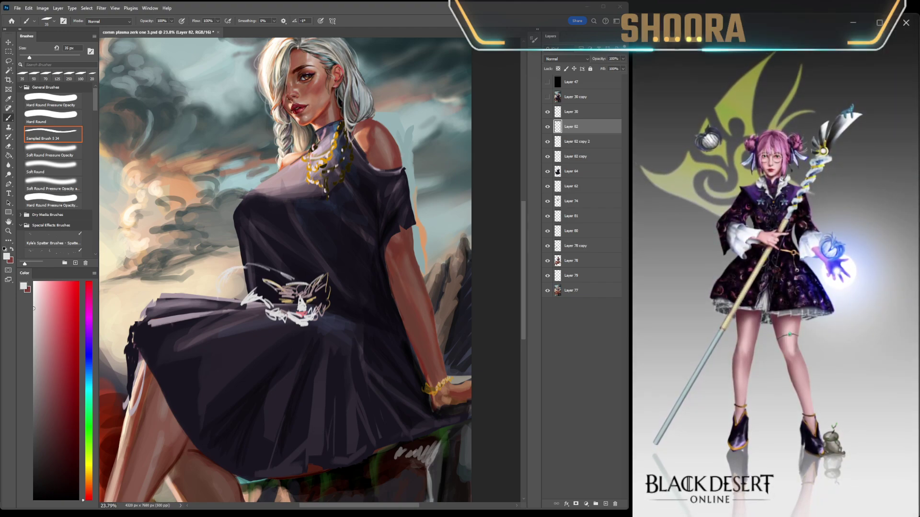
Step: Fill the cat's body with thick darker grey strokes using a 200 px brush
click(33, 387)
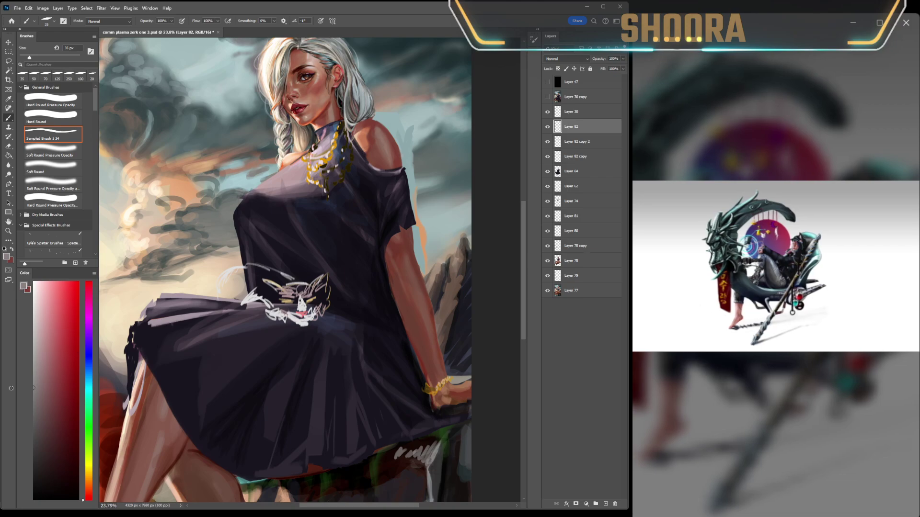
key(bracketright)
key(bracketright)
key(bracketright)
key(bracketright)
key(bracketright)
key(bracketright)
key(bracketright)
mouse_move(229, 290)
mouse_down()
mouse_move(250, 282)
mouse_move(222, 286)
mouse_move(224, 277)
mouse_move(246, 271)
mouse_move(300, 285)
mouse_move(251, 275)
mouse_move(235, 302)
mouse_move(262, 264)
mouse_move(279, 277)
mouse_move(228, 302)
mouse_move(254, 296)
mouse_move(257, 310)
mouse_move(239, 308)
mouse_move(229, 292)
mouse_move(268, 275)
mouse_move(288, 281)
mouse_move(276, 280)
mouse_move(277, 293)
mouse_move(317, 304)
mouse_up()
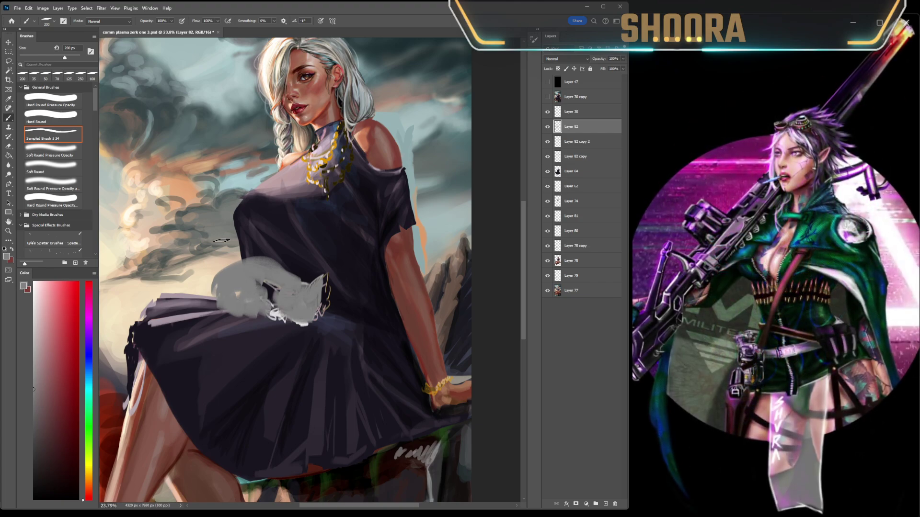
Step: With a 30 px hard round brush, paint near-white fur on the cat's face and head
click(53, 101)
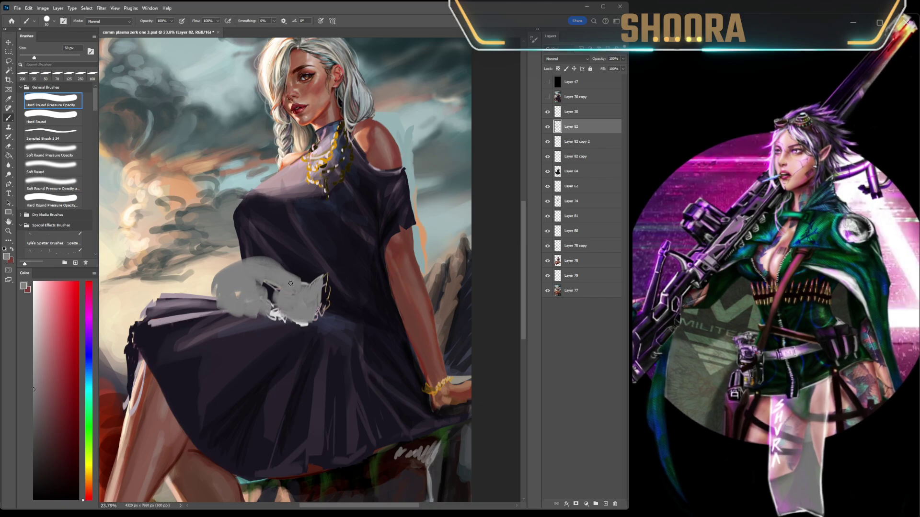
key([)
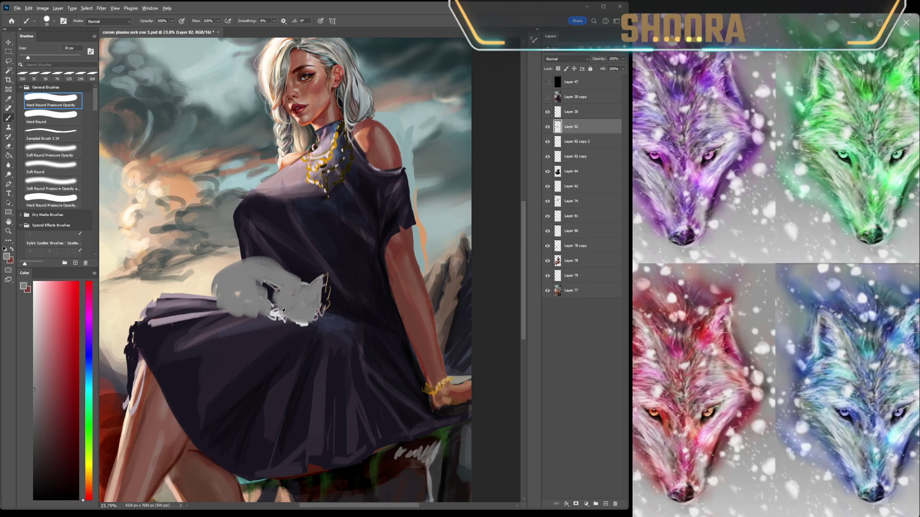
alt+click(302, 324)
mouse_move(298, 306)
mouse_down()
mouse_move(303, 314)
mouse_move(294, 315)
mouse_move(307, 320)
mouse_move(292, 312)
mouse_up()
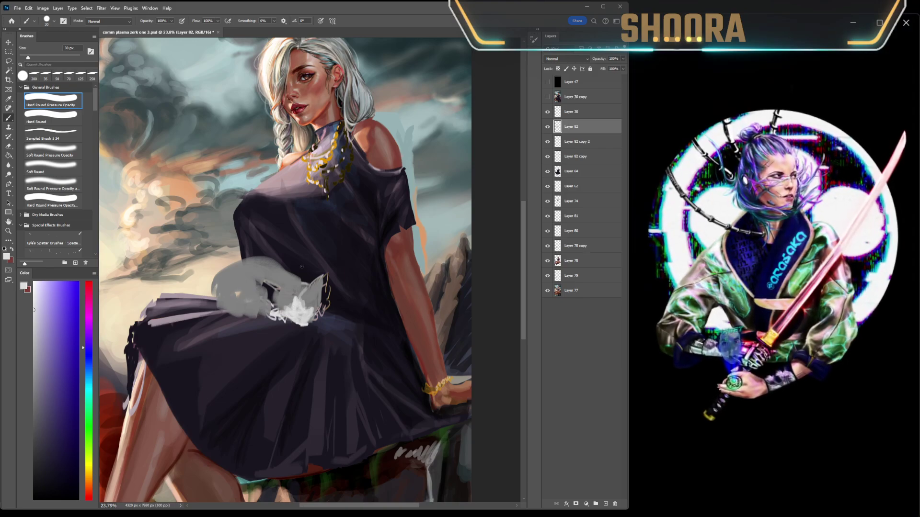
drag(266, 282, 288, 285)
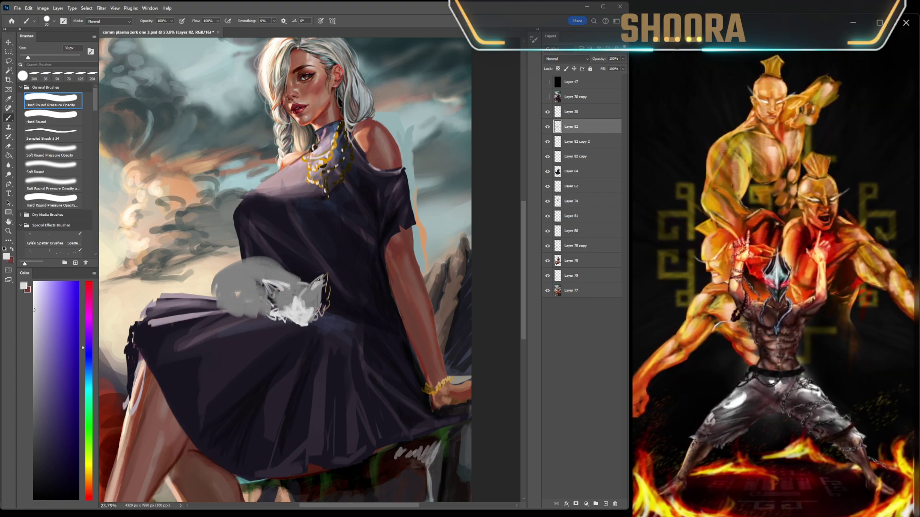
Step: Paint grey strokes on the cat's back and flank, then sample greys from its fur
mouse_move(262, 257)
mouse_down()
mouse_move(228, 267)
mouse_move(242, 283)
mouse_move(259, 284)
mouse_move(228, 268)
mouse_move(241, 266)
mouse_up()
drag(260, 259, 281, 263)
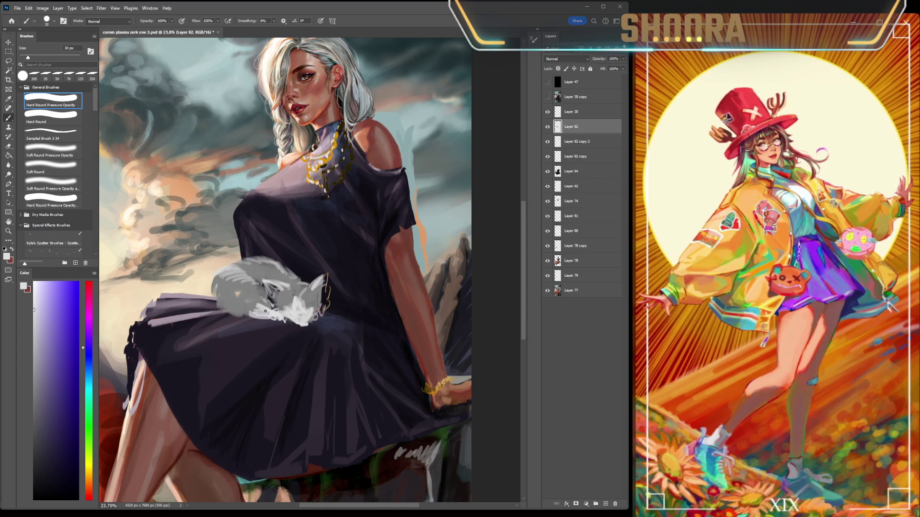
alt+click(275, 307)
alt+click(267, 303)
alt+click(270, 299)
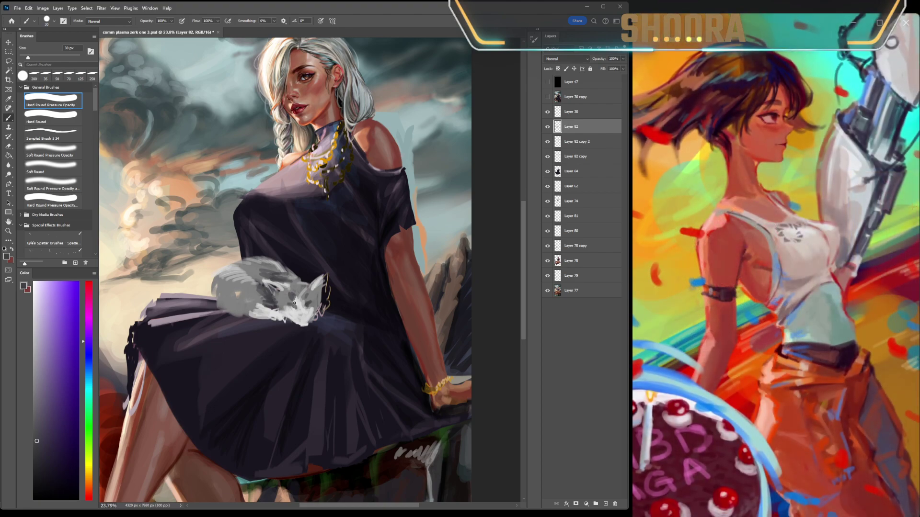
alt+click(298, 305)
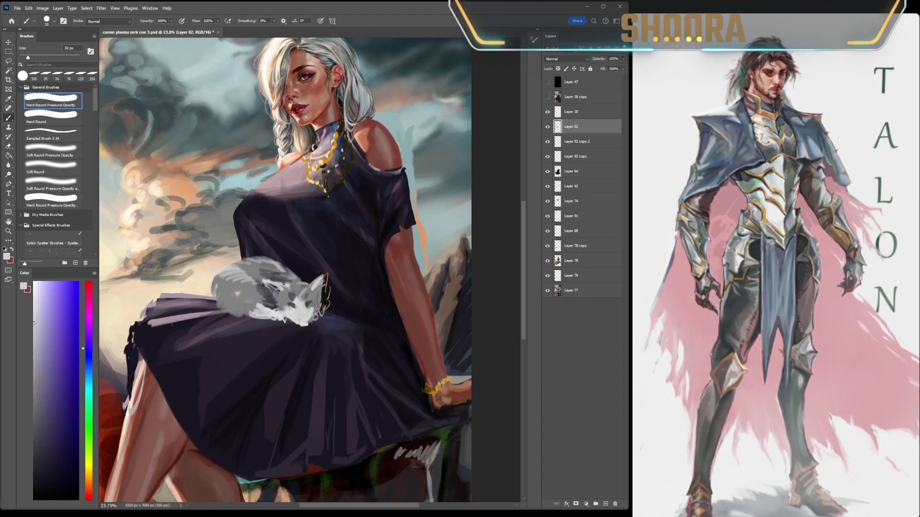
Step: Sample the lips' dark red and a lighter red for the nose, plus greys from the cat and dress
alt+click(300, 105)
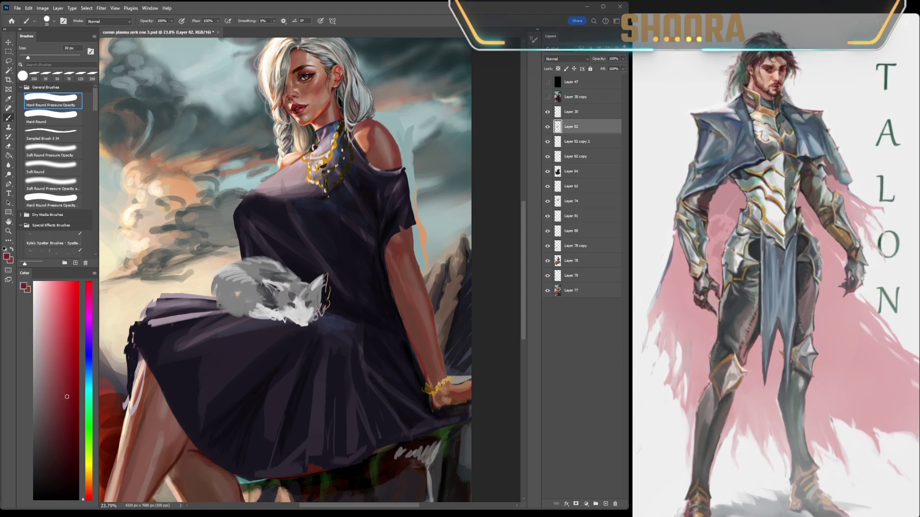
click(58, 331)
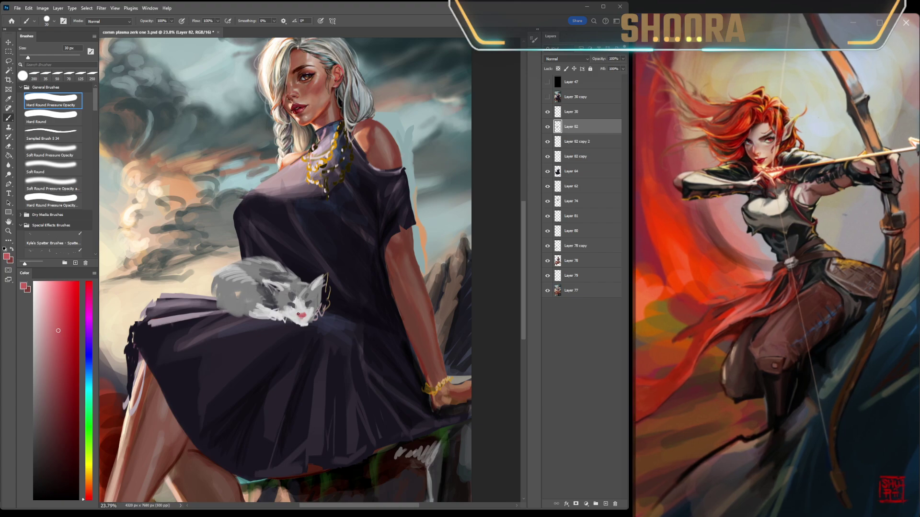
alt+click(298, 312)
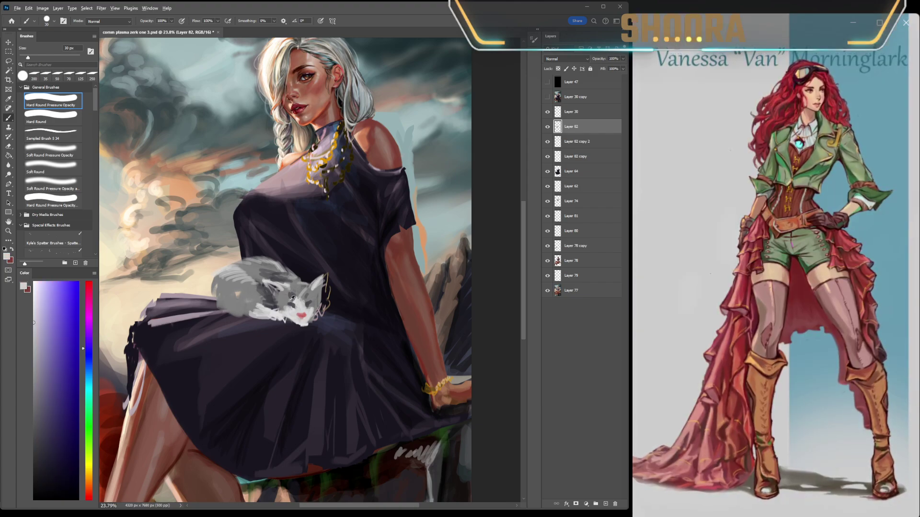
alt+click(291, 300)
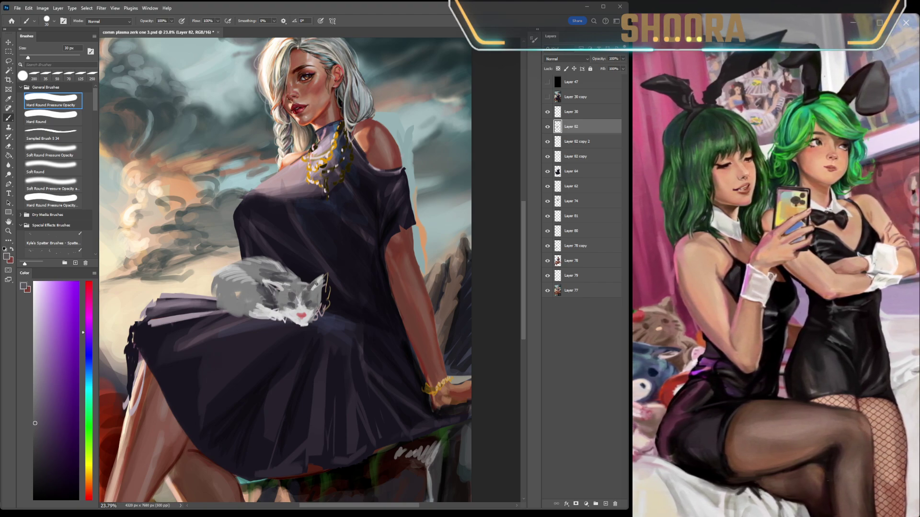
alt+click(310, 319)
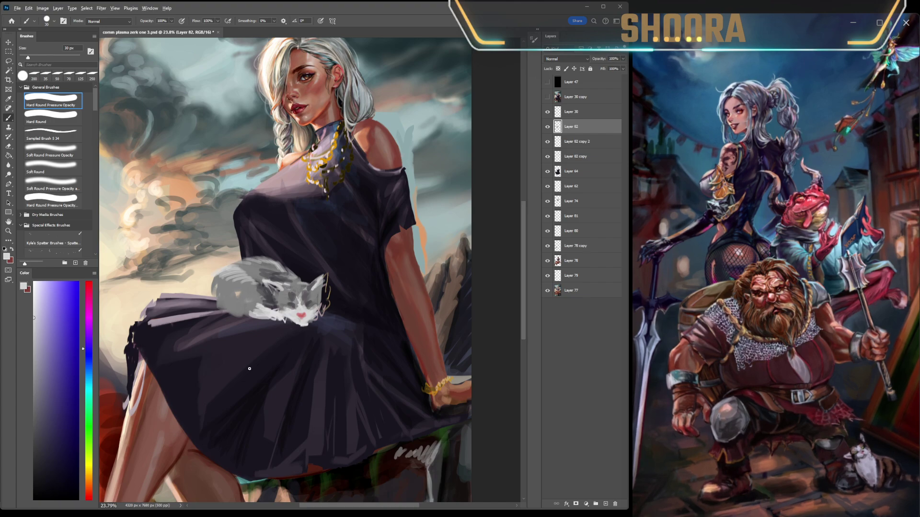
Step: Paint dark marks beside the cat's nose and light pink just above it
scroll(335, 328, up, 3)
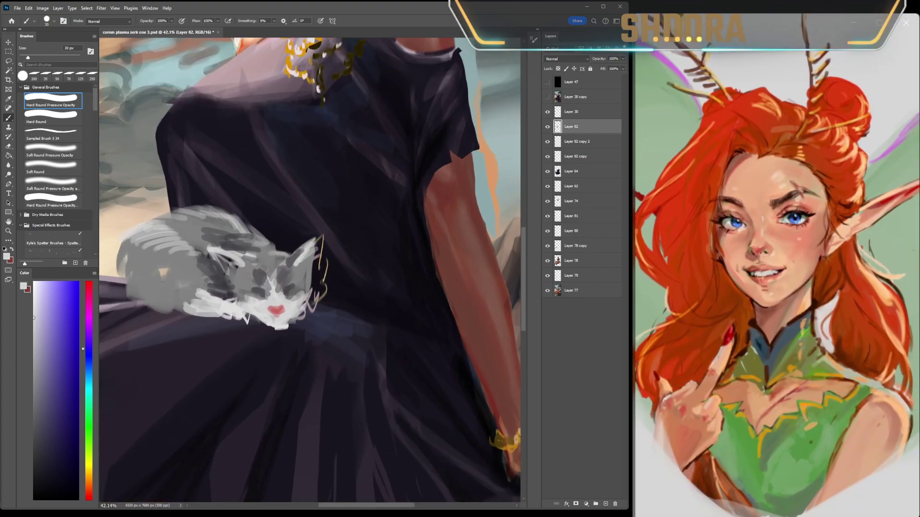
alt+click(286, 291)
mouse_move(286, 294)
mouse_down()
mouse_move(288, 303)
mouse_move(280, 296)
mouse_up()
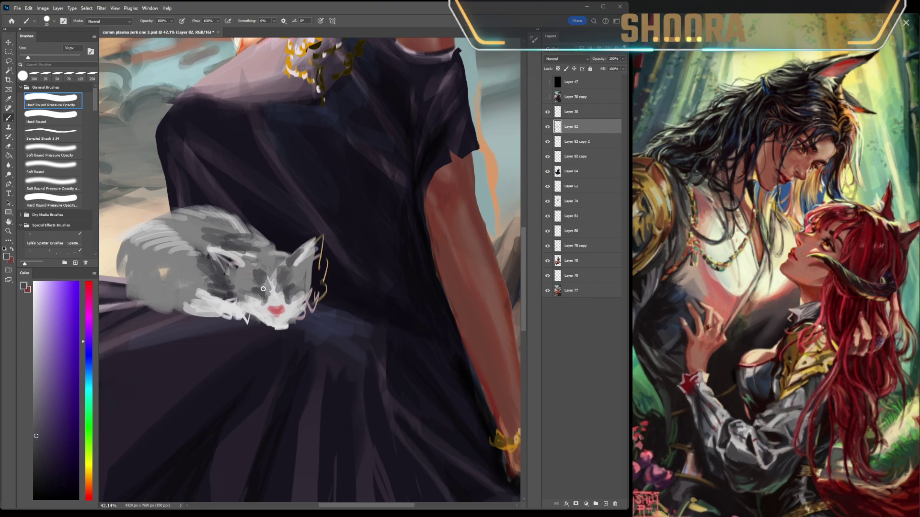
alt+click(272, 304)
alt+click(278, 301)
drag(273, 304, 278, 307)
Step: Sample pale greys near the nose and a dark purple-grey, and set the brush to 10 px
alt+click(274, 298)
alt+click(281, 306)
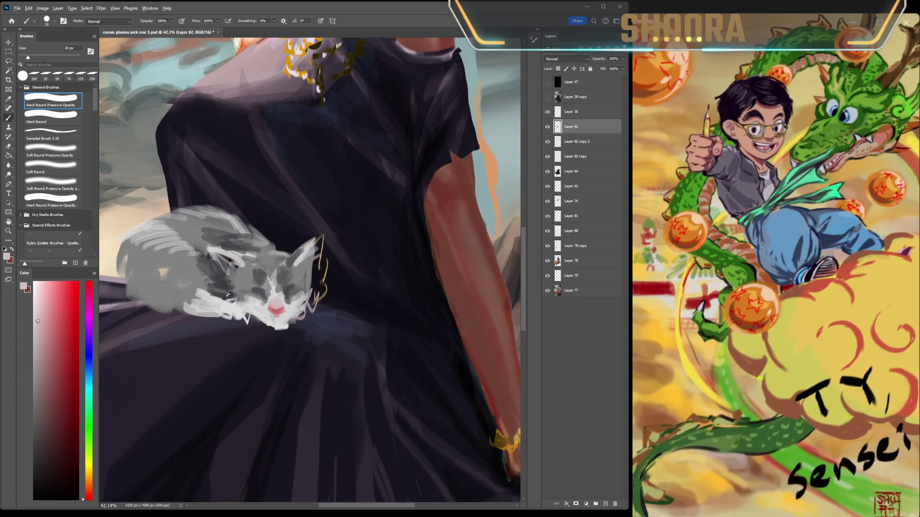
alt+click(267, 314)
alt+click(267, 314)
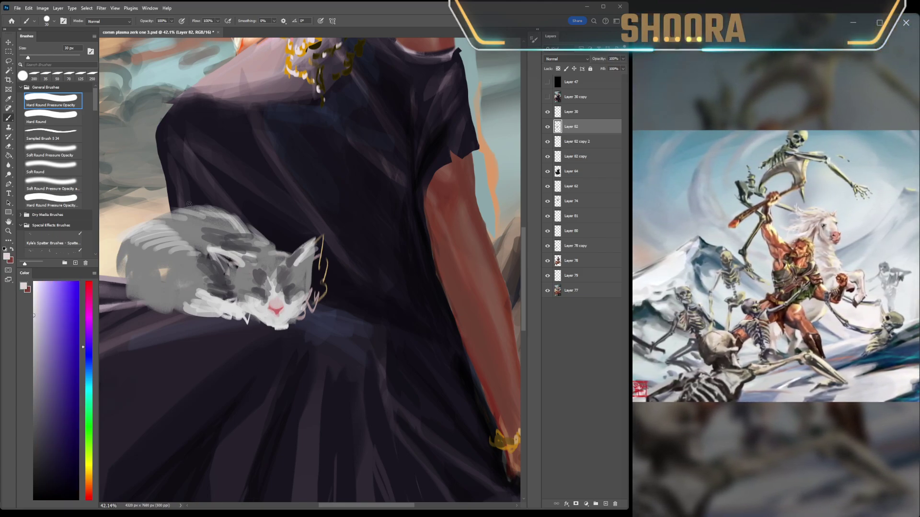
alt+click(230, 290)
key(bracketright)
key(bracketleft)
key(bracketleft)
key(bracketleft)
key(bracketleft)
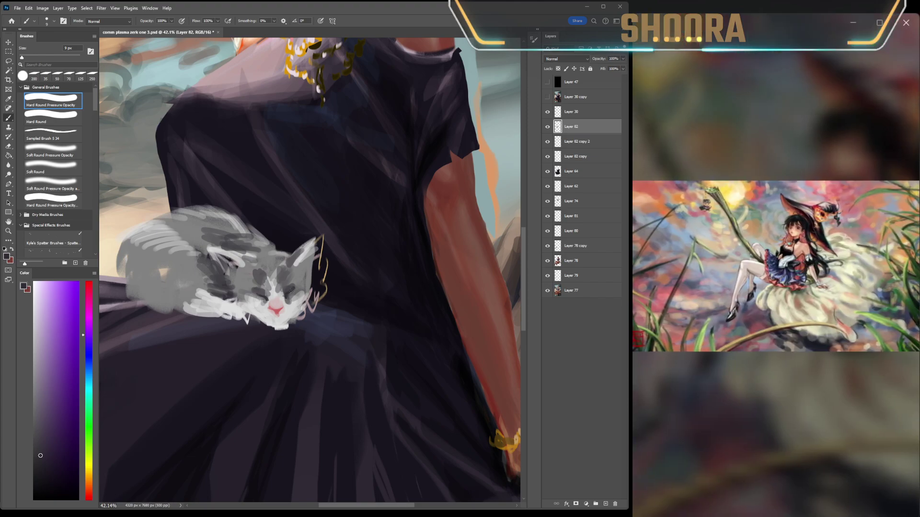
Step: Sample several light and dark greys from the cat's fur and patch
alt+click(293, 296)
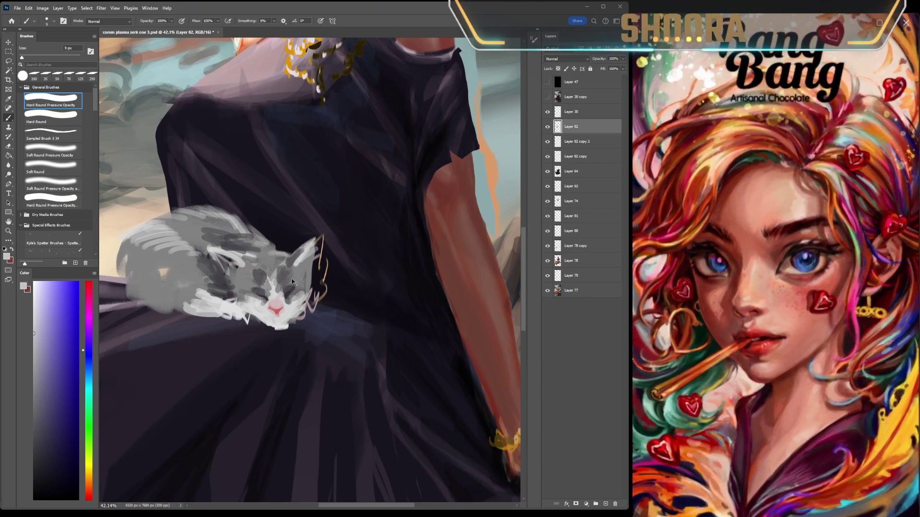
alt+click(289, 293)
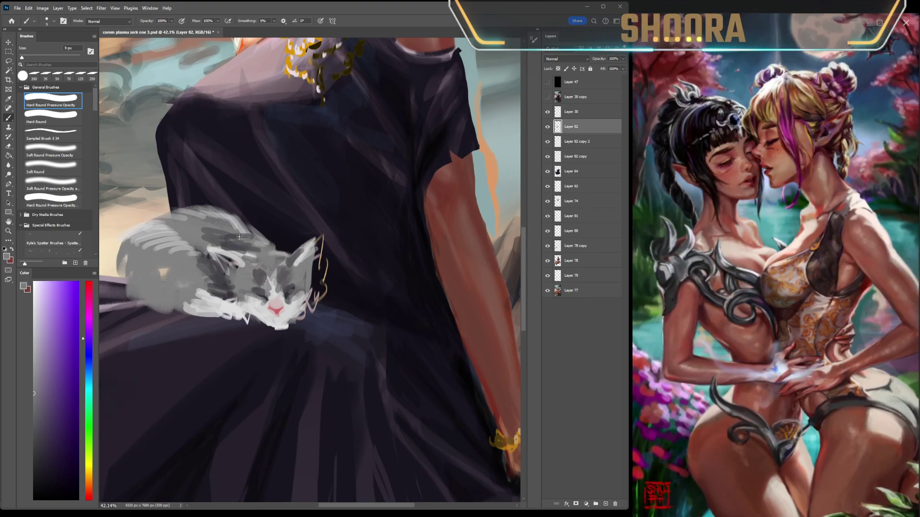
alt+click(291, 294)
alt+click(291, 297)
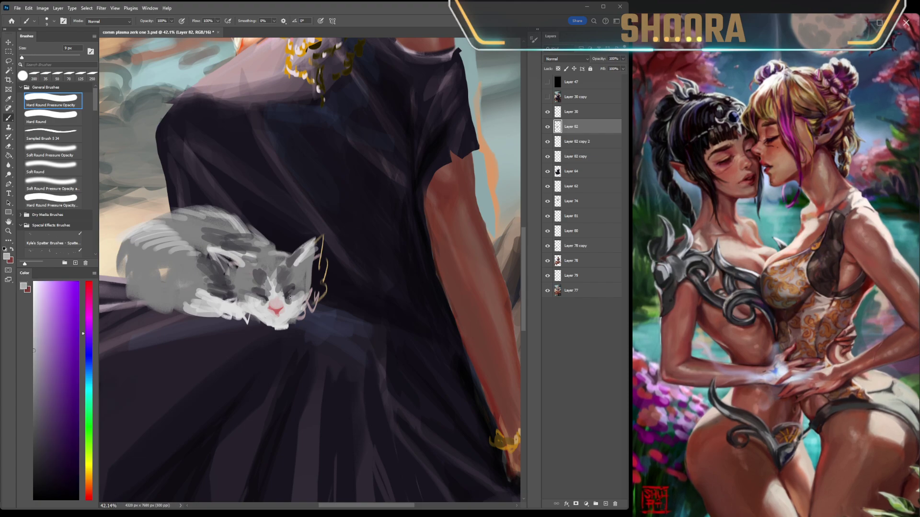
alt+click(294, 298)
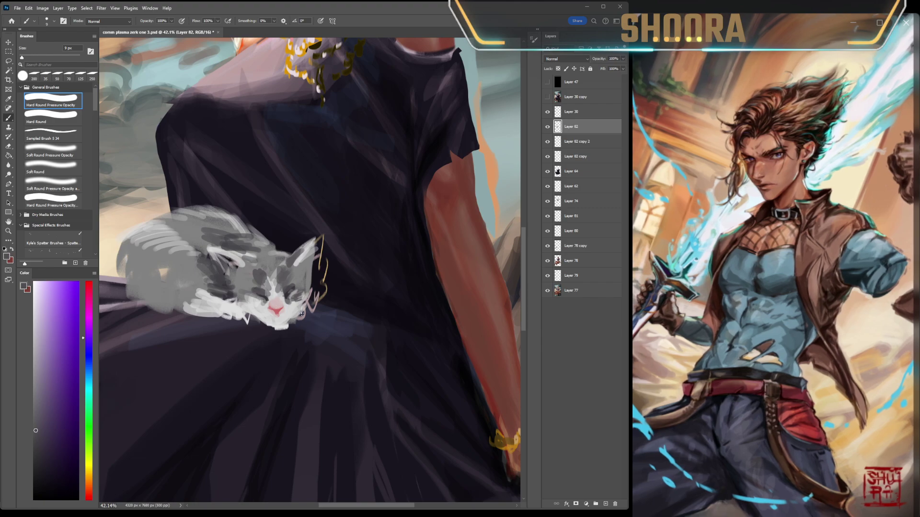
alt+click(237, 298)
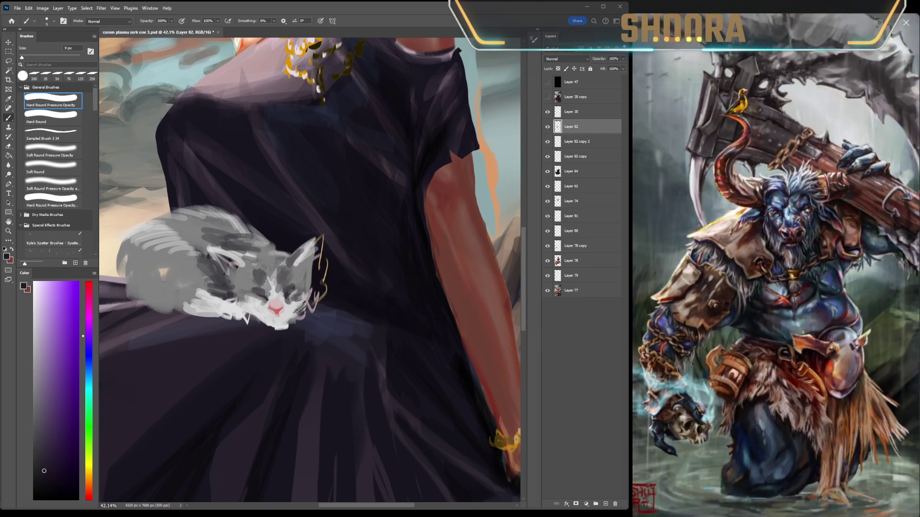
Step: Lasso the stray strokes beside the cat's head, delete them and deselect
key(l)
mouse_move(297, 312)
mouse_down()
mouse_move(295, 325)
mouse_move(311, 257)
mouse_move(359, 282)
mouse_move(358, 343)
mouse_up()
key(Delete)
key(ctrl+d)
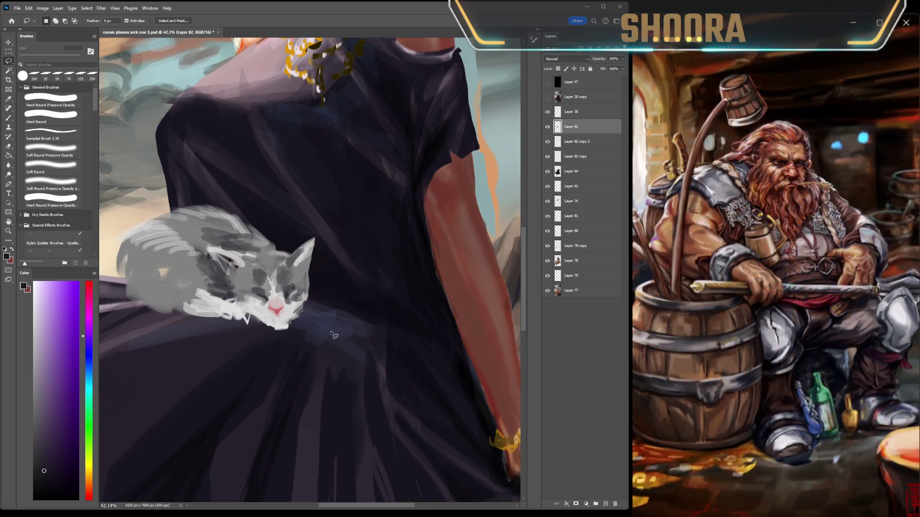
Step: Scale the cat to about 72%, move it up-left and tilt it slightly onto the lap
drag(195, 202, 120, 208)
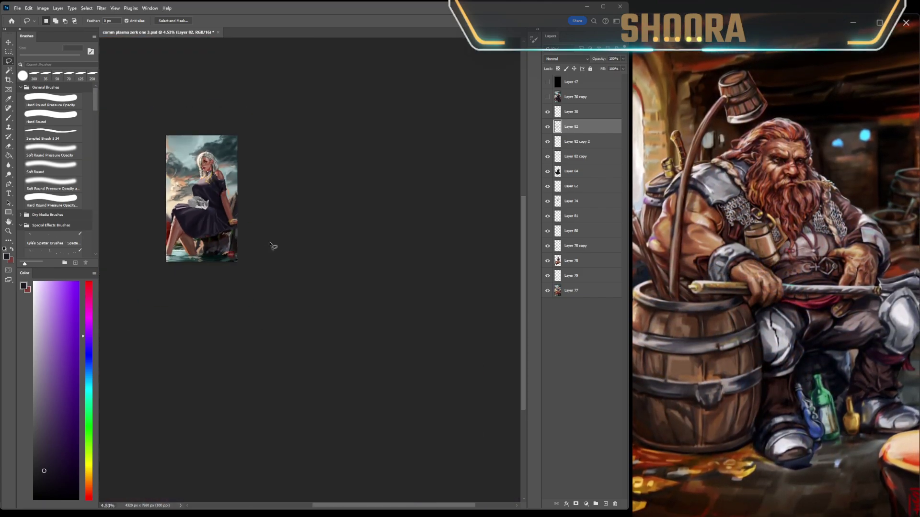
drag(179, 201, 234, 184)
scroll(235, 185, up, 3)
scroll(239, 211, down, 2)
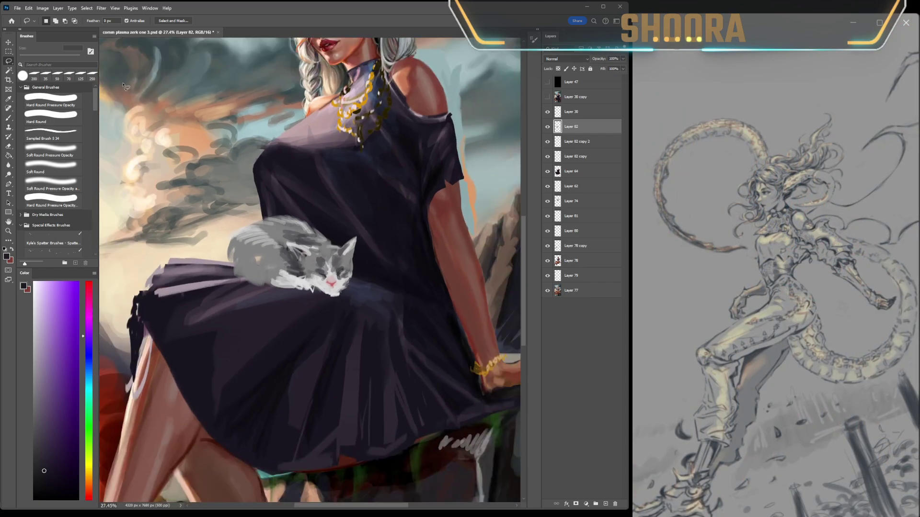
key(m)
key(ctrl+t)
drag(356, 296, 338, 285)
mouse_move(311, 260)
mouse_down()
mouse_move(311, 270)
mouse_move(320, 238)
mouse_move(305, 247)
mouse_move(322, 256)
mouse_up()
drag(364, 234, 373, 216)
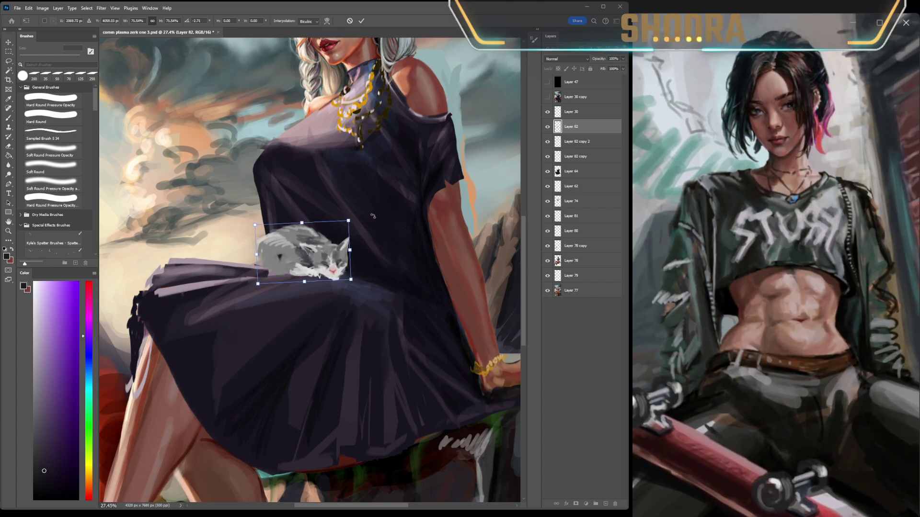
key(Return)
Step: Select the cat's lower part and squash it to about 87% height
key(e)
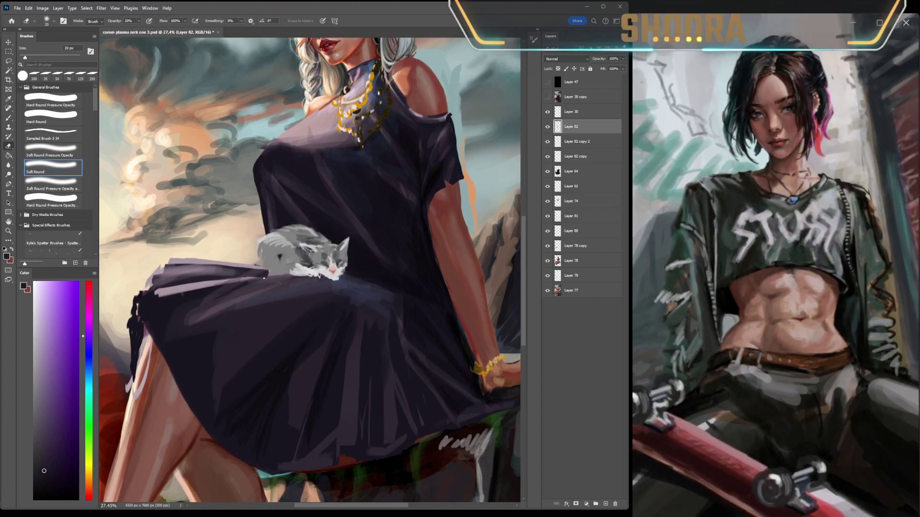
key(l)
mouse_move(255, 277)
mouse_down()
mouse_move(321, 266)
mouse_move(287, 276)
mouse_move(337, 284)
mouse_move(284, 275)
mouse_move(326, 280)
mouse_up()
key(m)
key(ctrl+t)
mouse_move(303, 225)
mouse_down()
mouse_move(327, 253)
mouse_move(362, 241)
mouse_move(341, 251)
mouse_up()
key(Return)
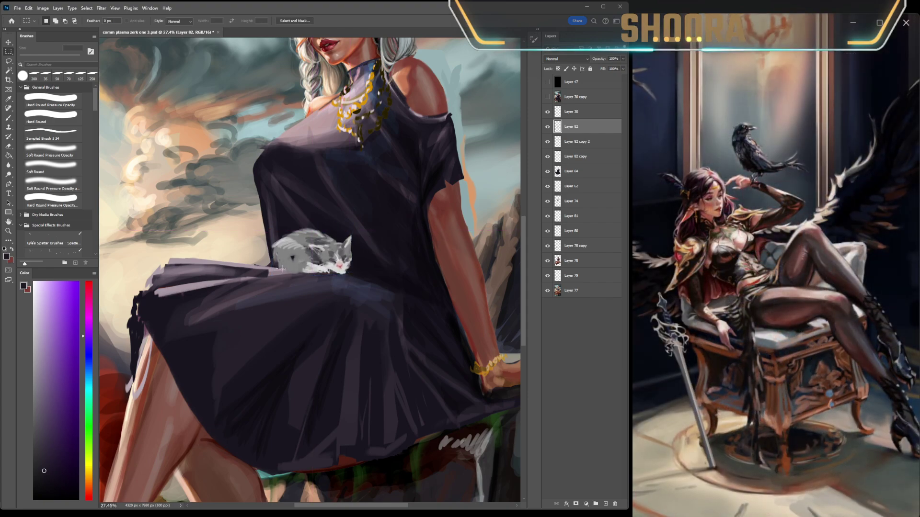
Step: Lasso and cut the stray pixels beneath the cat, then mirror the view to check
key(l)
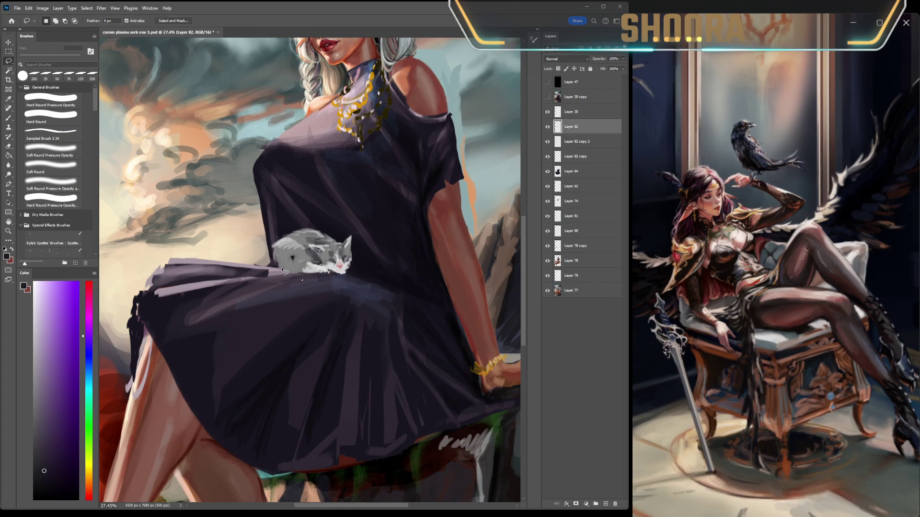
drag(288, 270, 324, 272)
drag(403, 292, 283, 276)
key(ctrl+x)
scroll(295, 317, down, 9)
key(ctrl+shift+h)
key(ctrl+shift+h)
scroll(297, 303, up, 6)
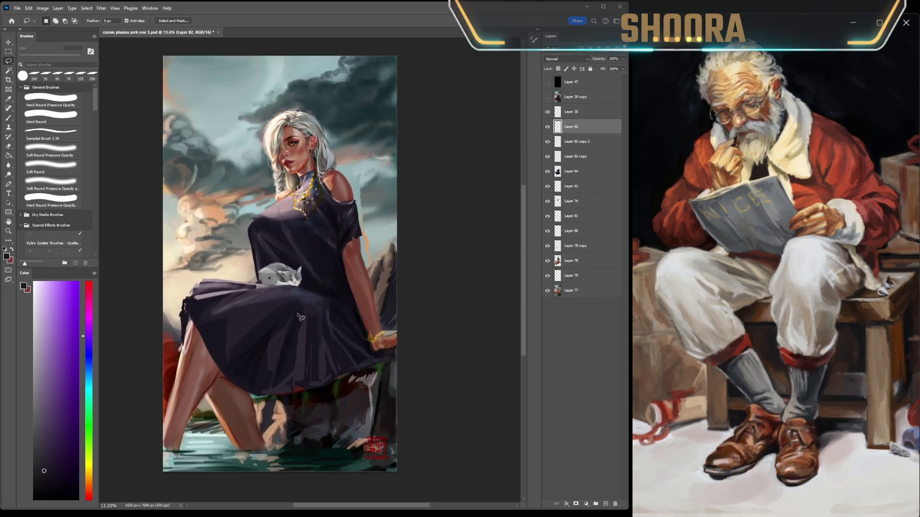
Step: Rotate the canvas view to the cat's face and sample its light and dark greys
key(b)
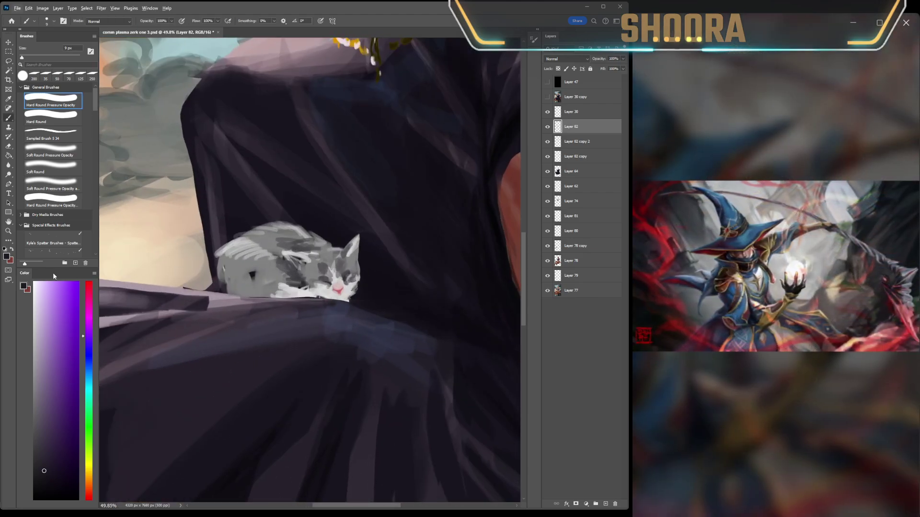
key(r)
drag(391, 246, 394, 293)
scroll(334, 288, up, 6)
key(b)
alt+click(307, 279)
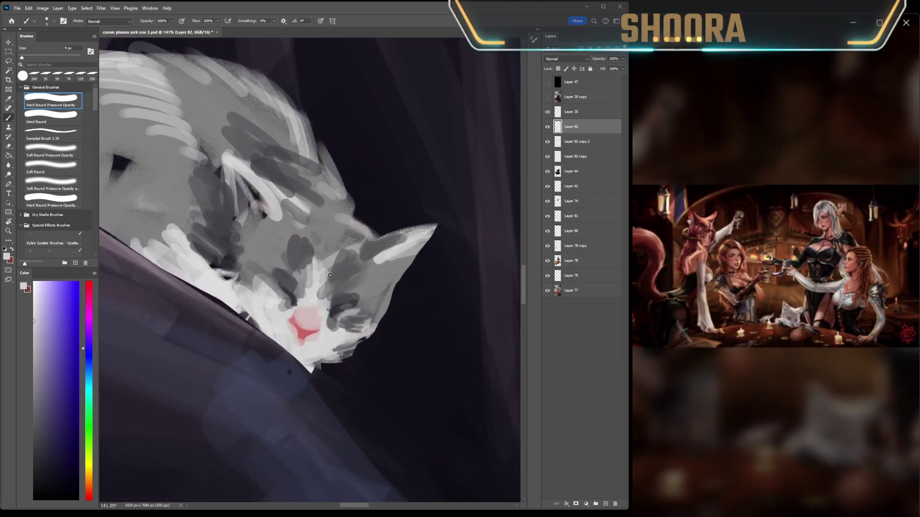
alt+click(293, 301)
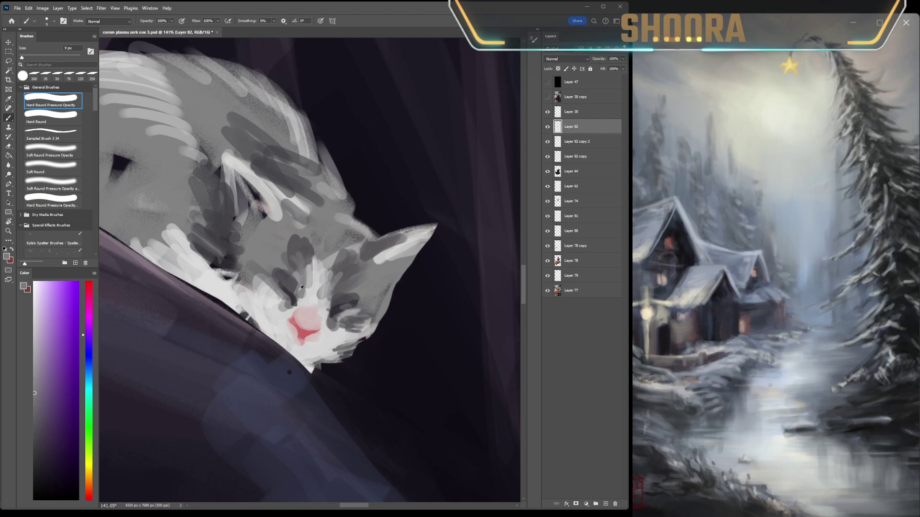
Step: Paint dark fur markings between the eyes, on the head and below the ear, then reset the view
mouse_move(300, 266)
mouse_down()
mouse_move(322, 240)
mouse_move(339, 279)
mouse_move(350, 253)
mouse_move(374, 265)
mouse_up()
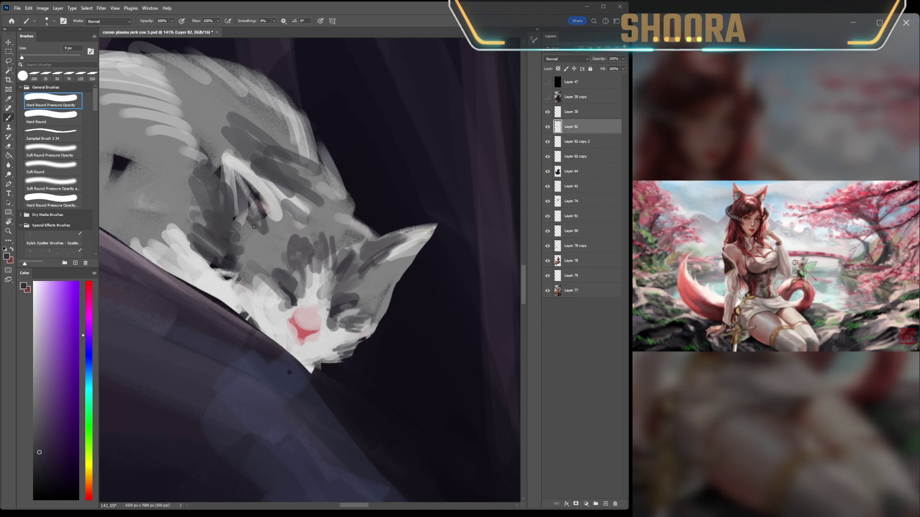
drag(244, 224, 251, 240)
mouse_move(292, 203)
mouse_down()
mouse_move(304, 232)
mouse_move(287, 270)
mouse_move(287, 310)
mouse_up()
alt+click(287, 313)
key(bracketleft)
key(bracketleft)
key(bracketleft)
key(bracketleft)
key(bracketleft)
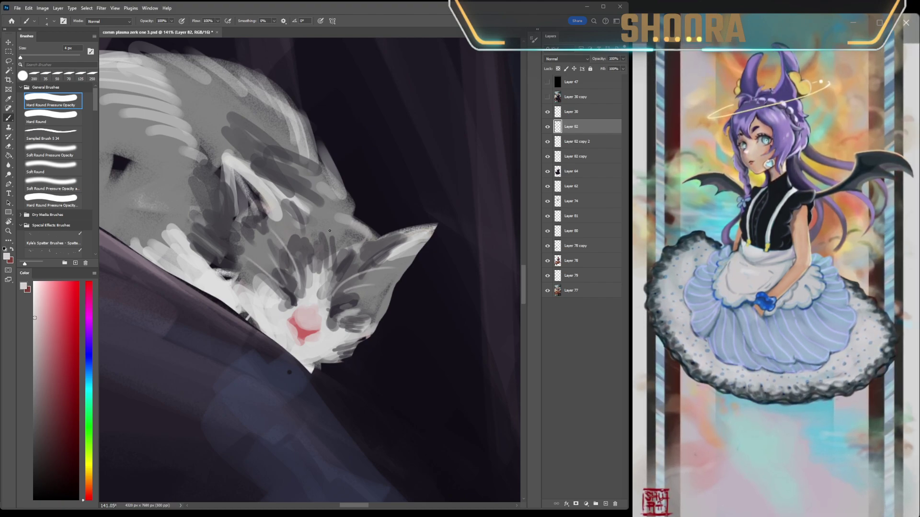
scroll(329, 201, down, 10)
key(Escape)
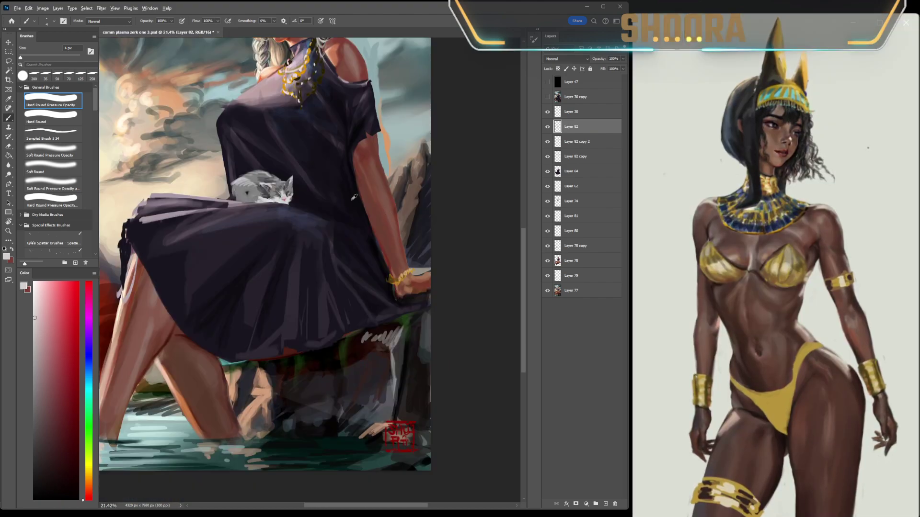
Step: Hatch near-black strokes on the cat's cheek, lower edge and belly
scroll(266, 182, up, 4)
scroll(232, 216, up, 7)
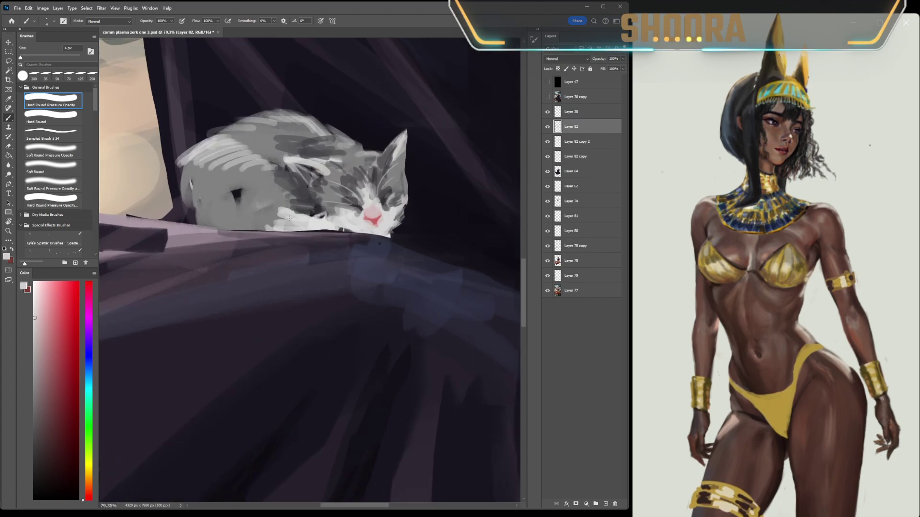
drag(303, 131, 304, 216)
alt+click(248, 272)
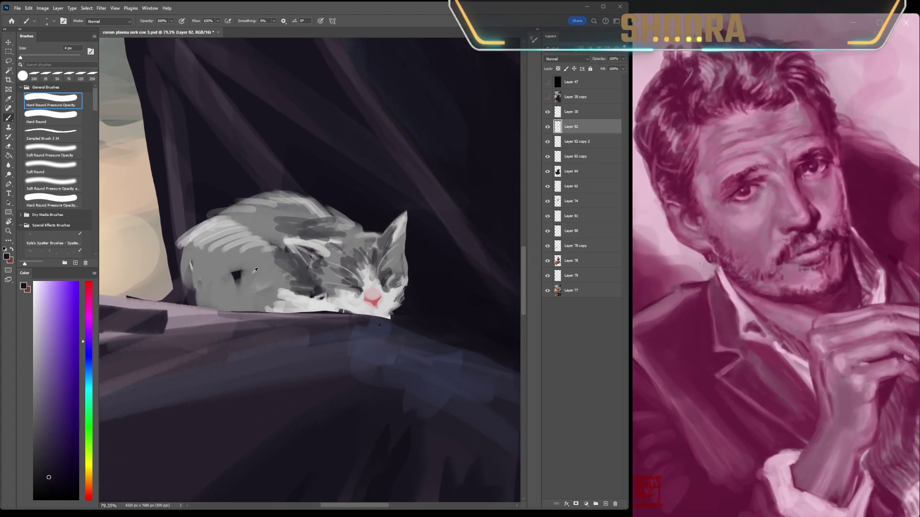
drag(311, 287, 243, 307)
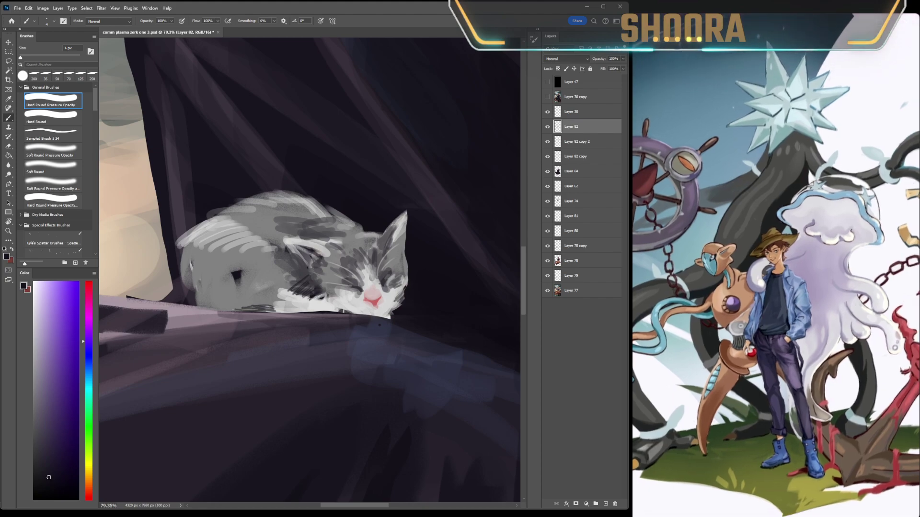
mouse_move(234, 296)
mouse_down()
mouse_move(270, 304)
mouse_move(208, 302)
mouse_move(211, 254)
mouse_move(194, 291)
mouse_up()
Step: Paint a grey tail left of the cat with a darker stroke over it
mouse_move(179, 253)
mouse_down()
mouse_move(159, 287)
mouse_move(157, 276)
mouse_move(166, 301)
mouse_up()
alt+click(187, 254)
drag(187, 253, 167, 295)
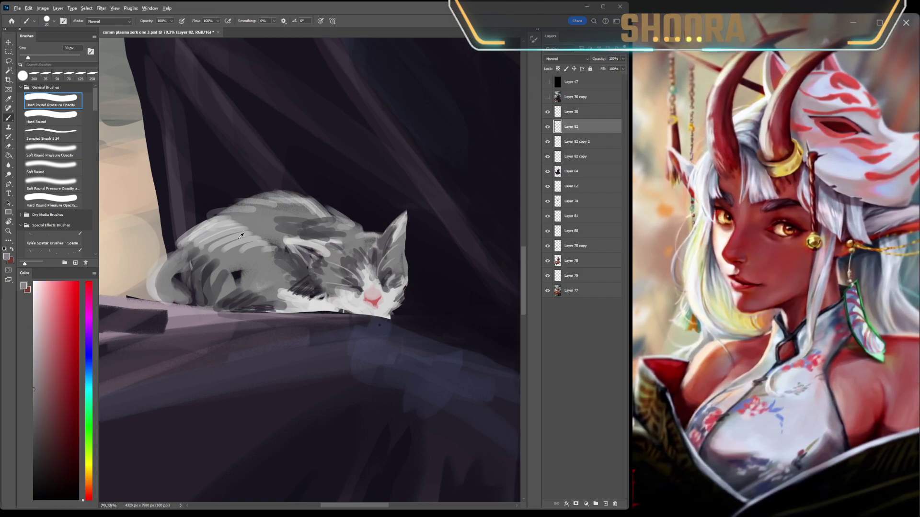
scroll(241, 236, down, 10)
scroll(302, 242, up, 4)
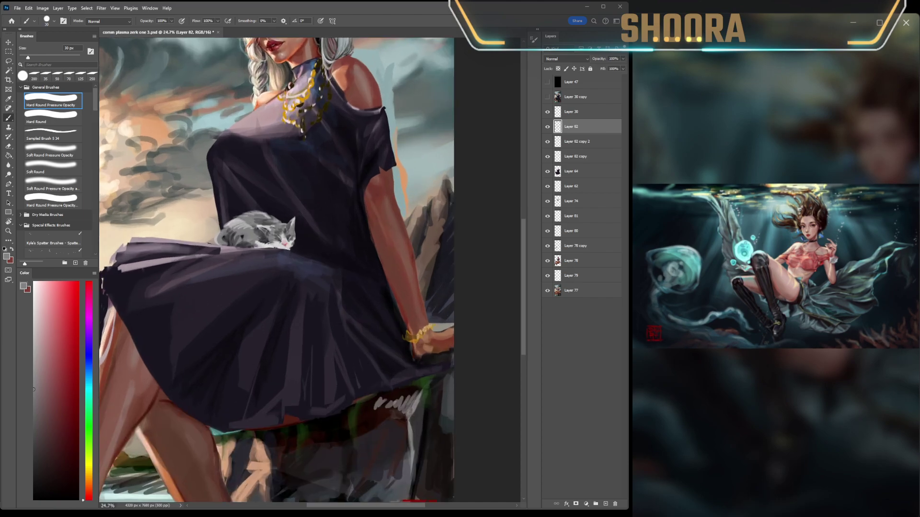
scroll(190, 232, up, 3)
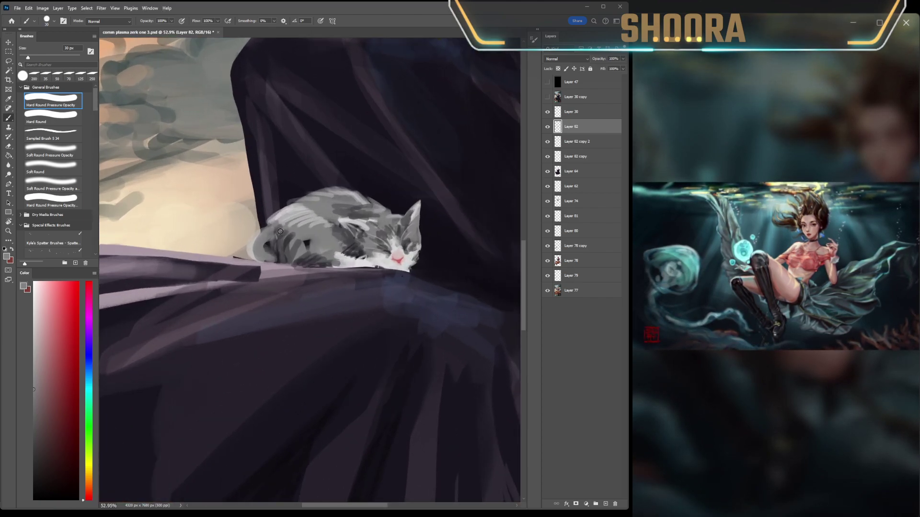
Step: Shade the cat's back with dark purple and a small darker grey stroke
alt+click(355, 252)
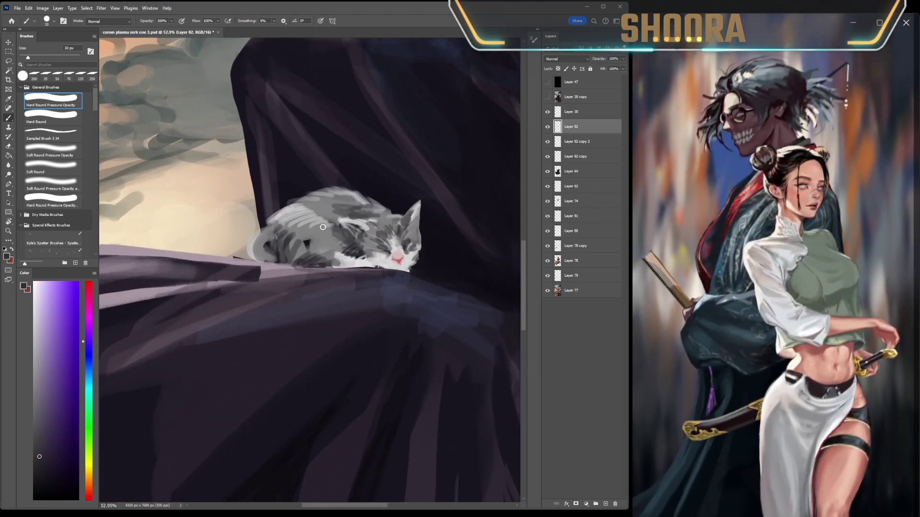
mouse_move(311, 214)
mouse_down()
mouse_move(344, 230)
mouse_move(327, 195)
mouse_up()
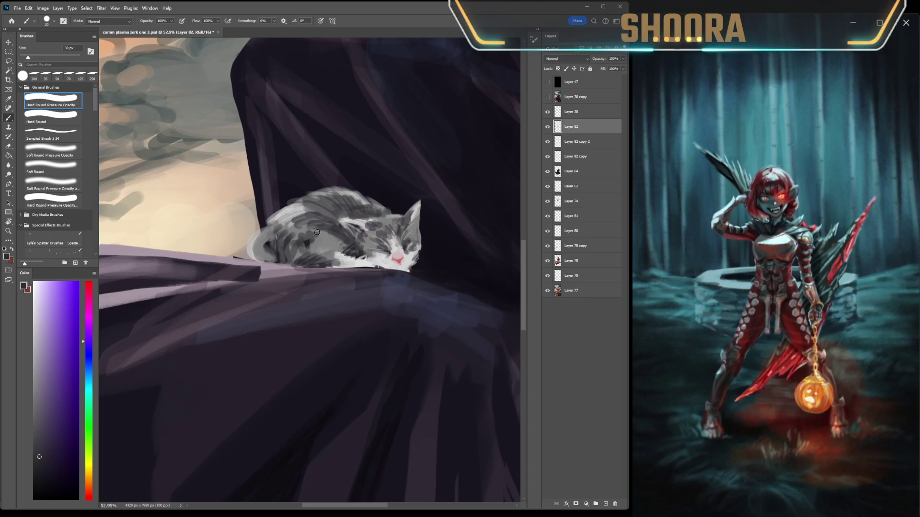
alt+click(331, 246)
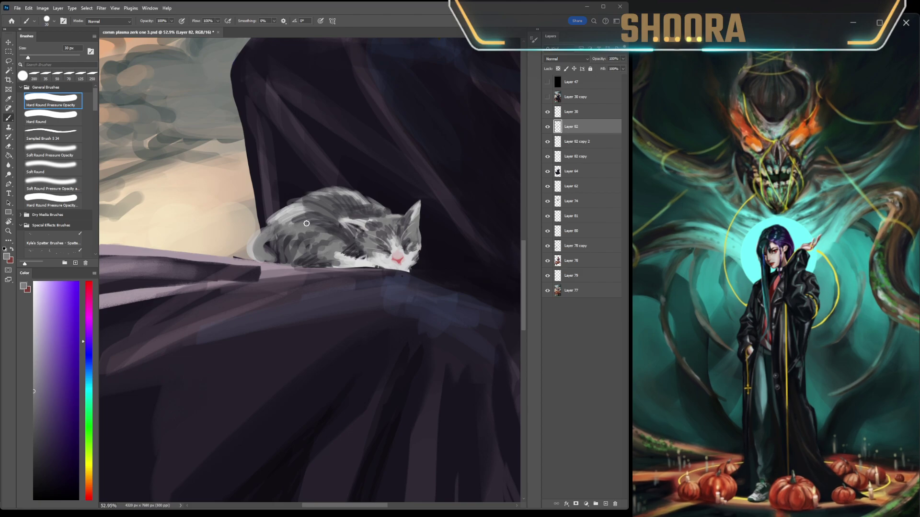
alt+click(270, 244)
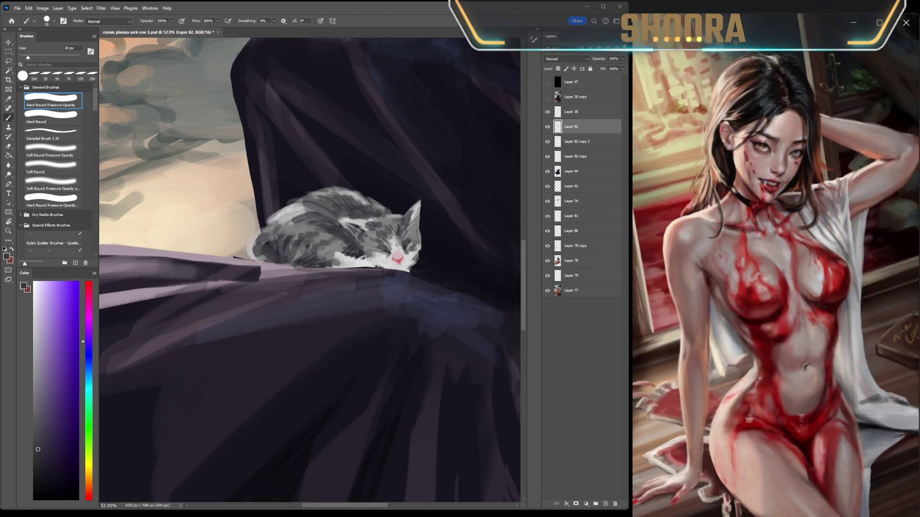
drag(282, 259, 274, 255)
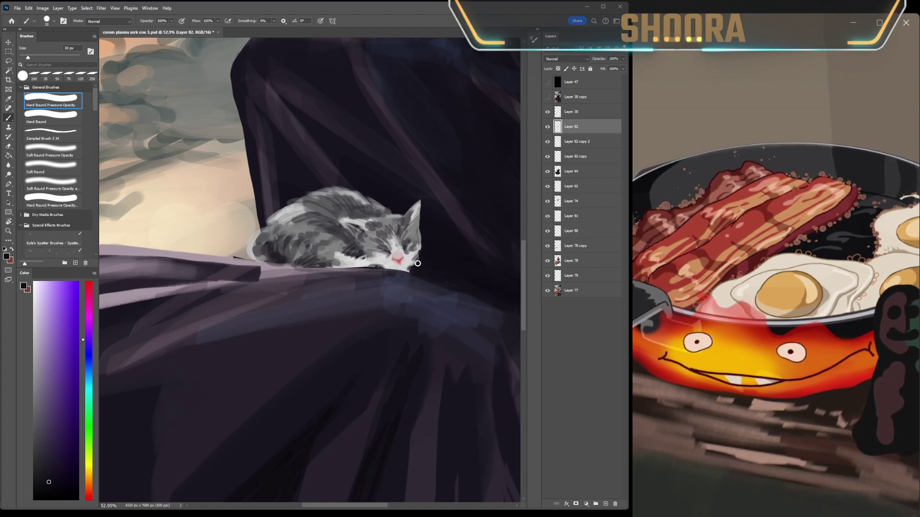
Step: Fit and flip the view, duplicate the layer, and undo a merge-visible attempt
key(ctrl+0)
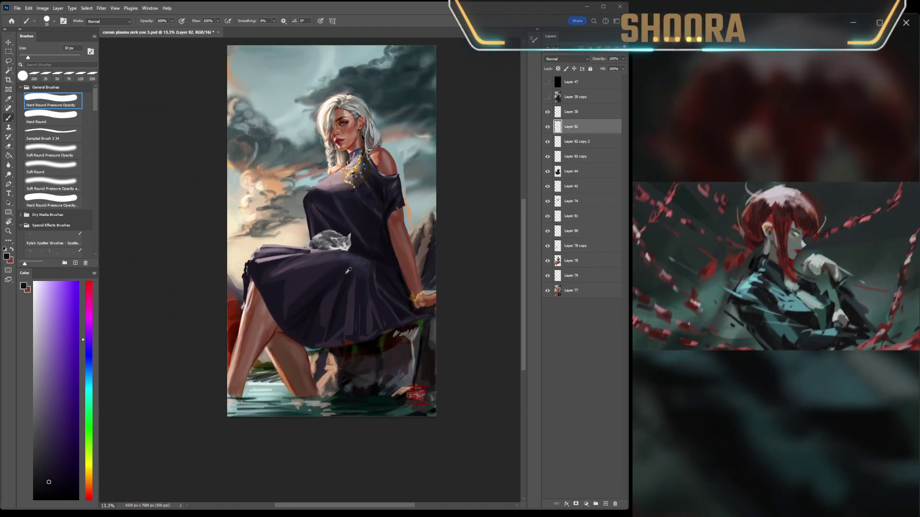
key(ctrl+shift+h)
key(ctrl+shift+h)
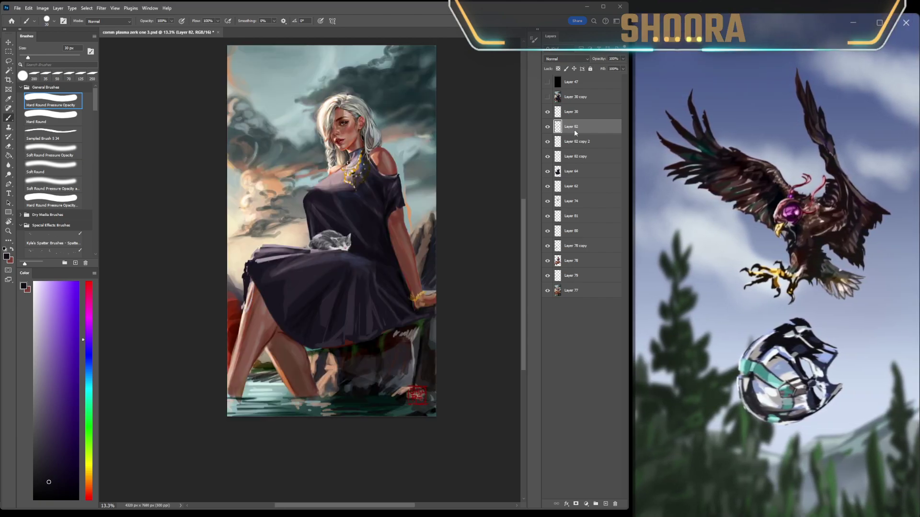
key(ctrl+j)
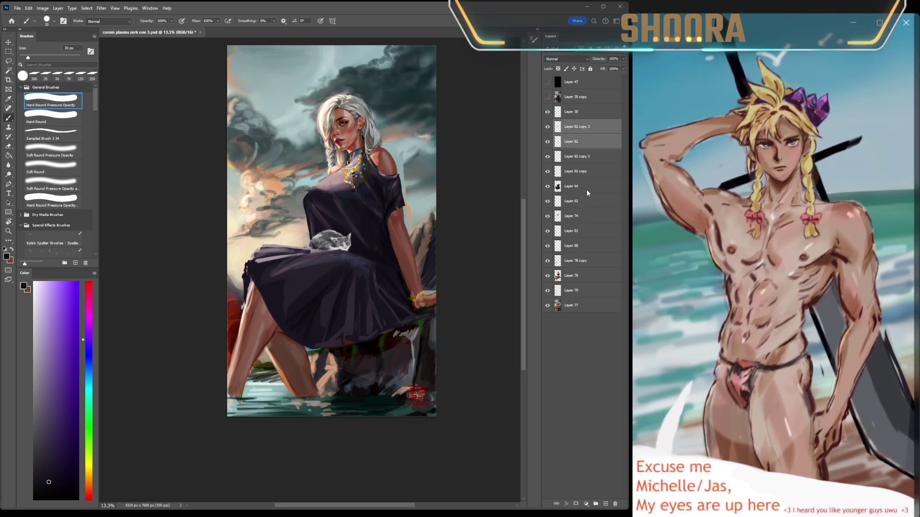
key(ctrl+shift+e)
key(ctrl+z)
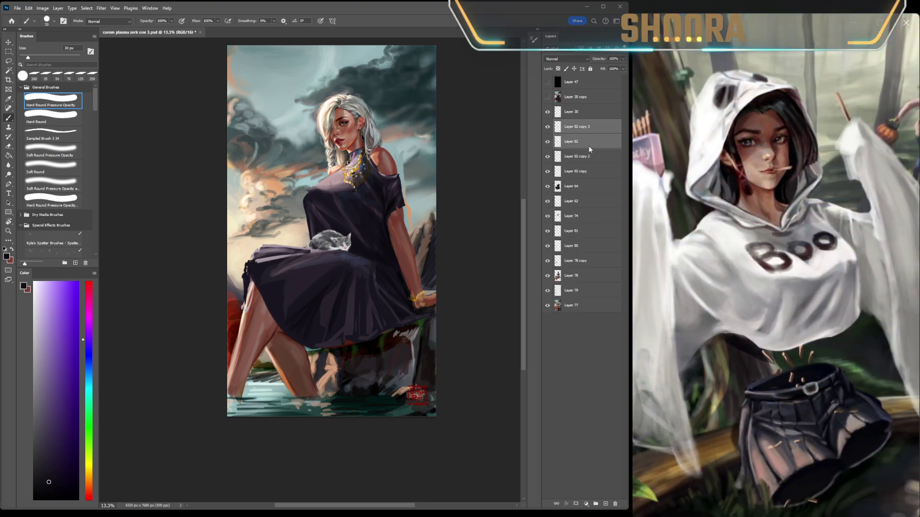
Step: Lasso the sleeping cat area and copy it to its own layer, Layer 82 copy 3
scroll(357, 212, up, 4)
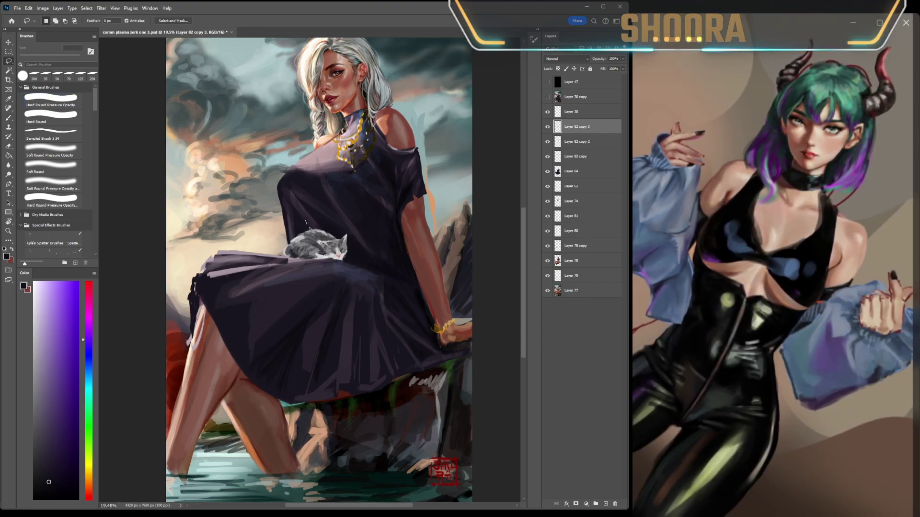
key(l)
mouse_move(306, 220)
mouse_down()
mouse_move(309, 258)
mouse_move(320, 240)
mouse_move(331, 244)
mouse_up()
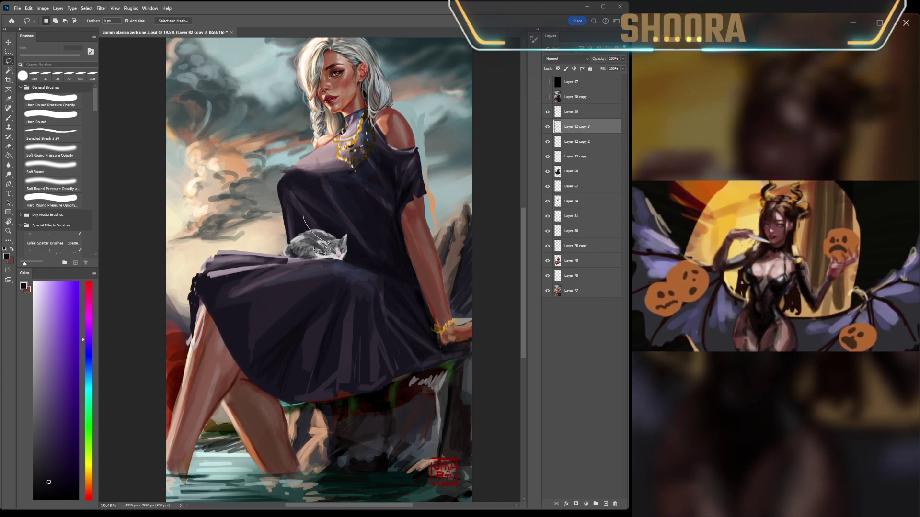
mouse_move(305, 221)
mouse_down()
mouse_move(305, 248)
mouse_move(297, 236)
mouse_move(301, 254)
mouse_move(279, 263)
mouse_move(269, 255)
mouse_move(336, 262)
mouse_move(310, 261)
mouse_move(337, 259)
mouse_up()
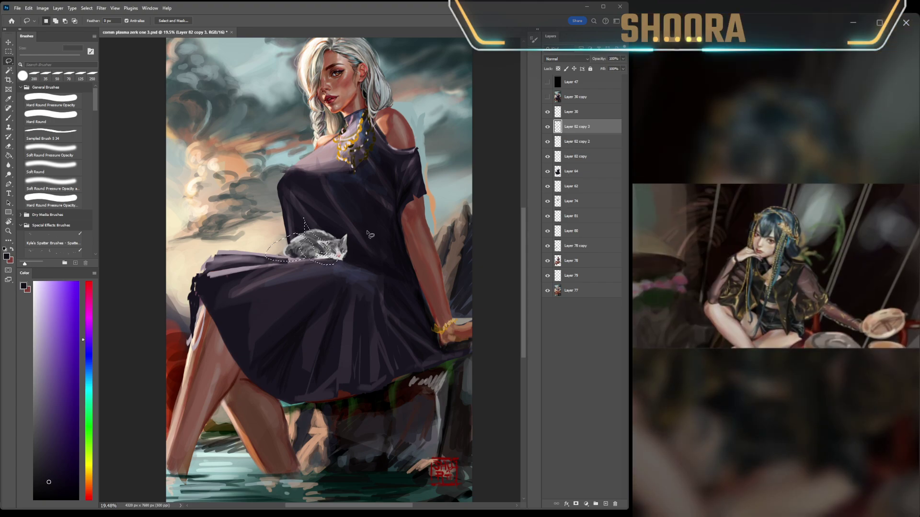
key(ctrl+j)
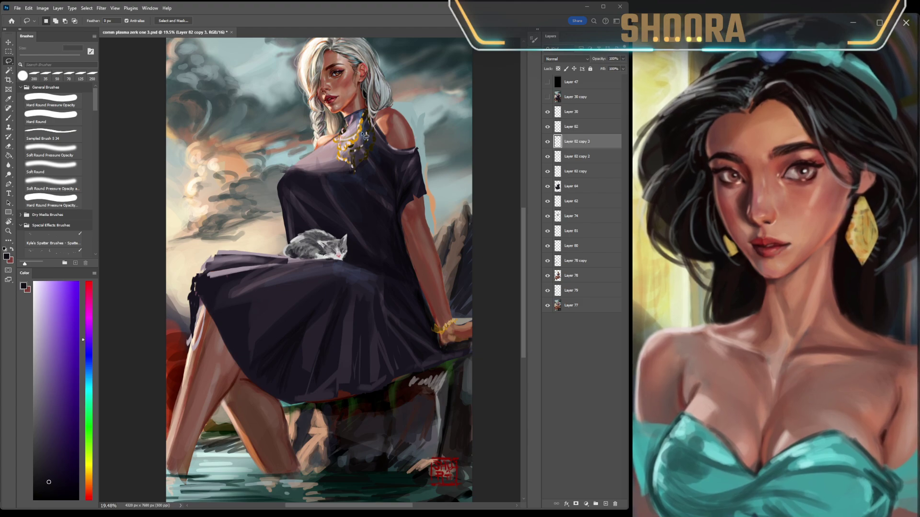
Step: Make Layer 82 active, dismiss the pending dialog and zoom out on the painting
key(i)
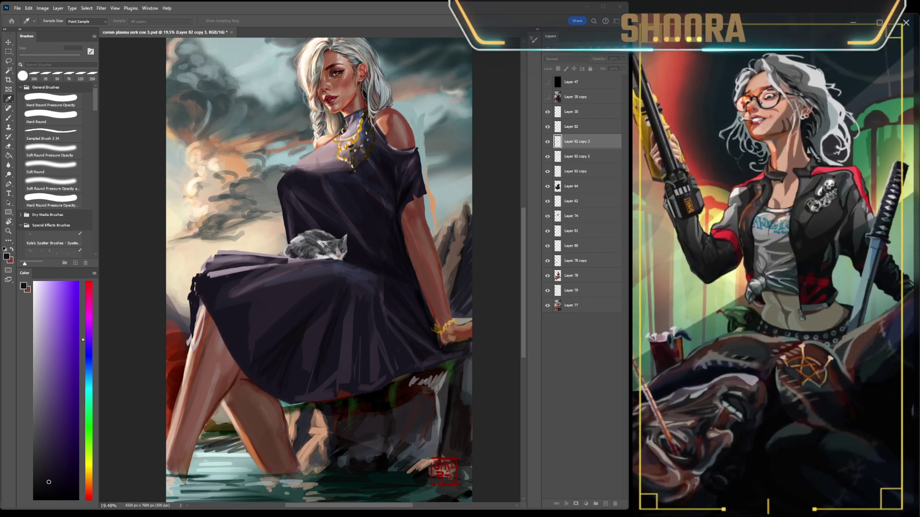
key(l)
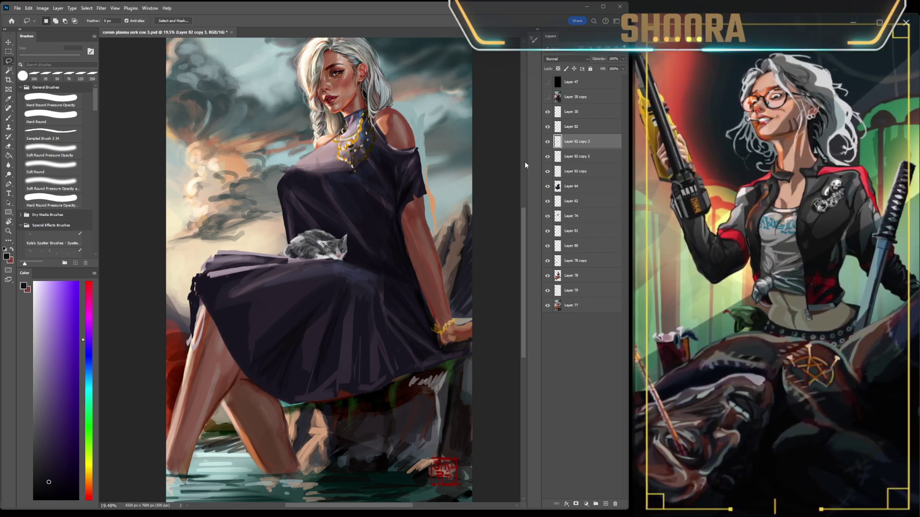
click(561, 128)
key(i)
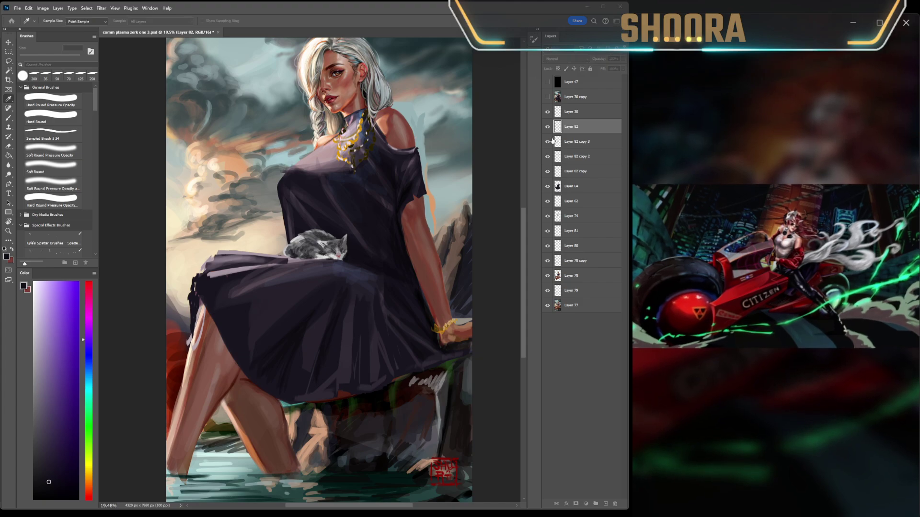
click(138, 223)
drag(279, 205, 235, 207)
Step: Flip the view to check, then merge Layer 82 copy 3 into Layer 82 with Ctrl+E
key(ctrl+shift+h)
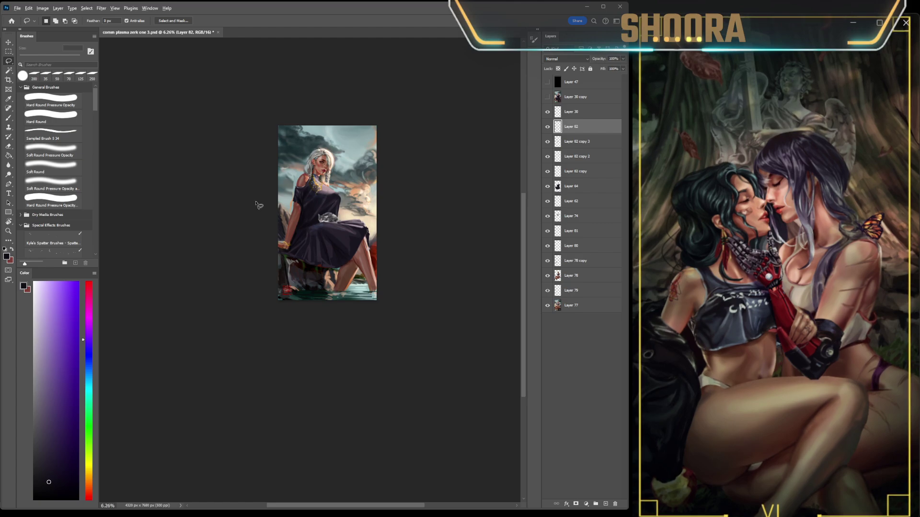
scroll(258, 205, up, 3)
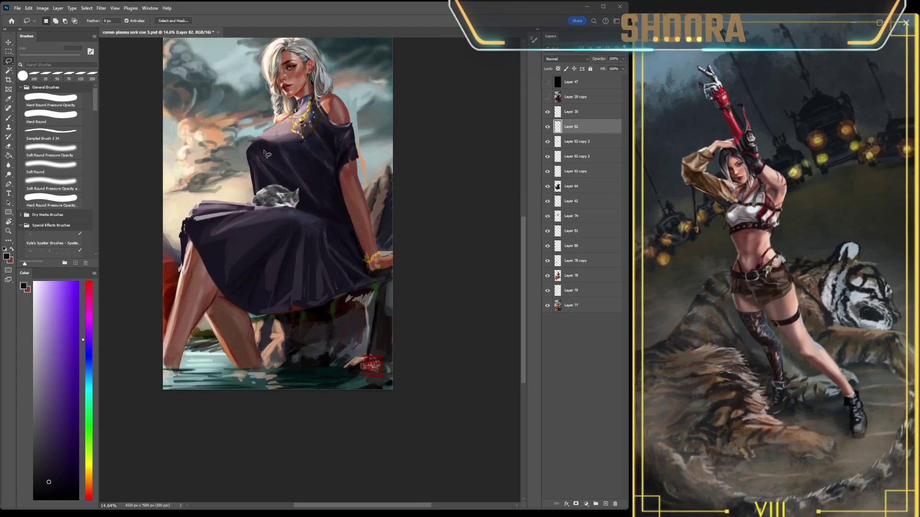
scroll(265, 153, up, 3)
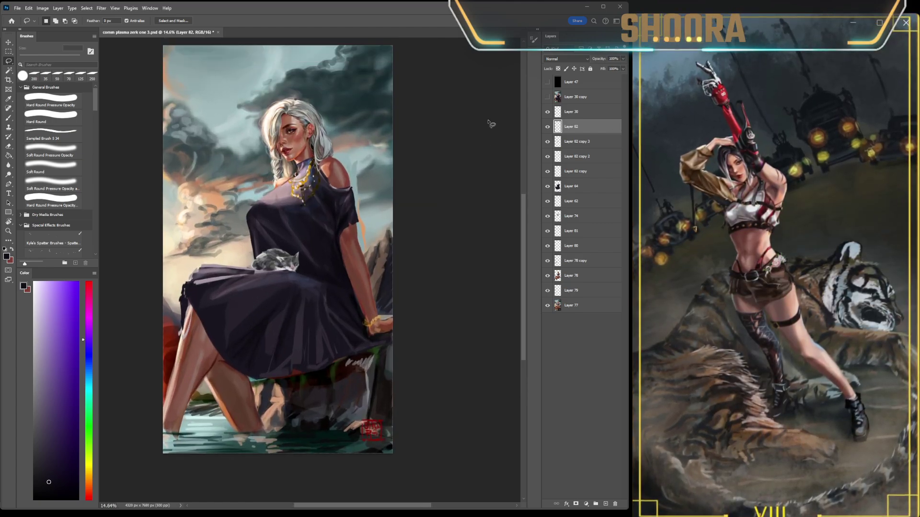
ctrl+click(585, 141)
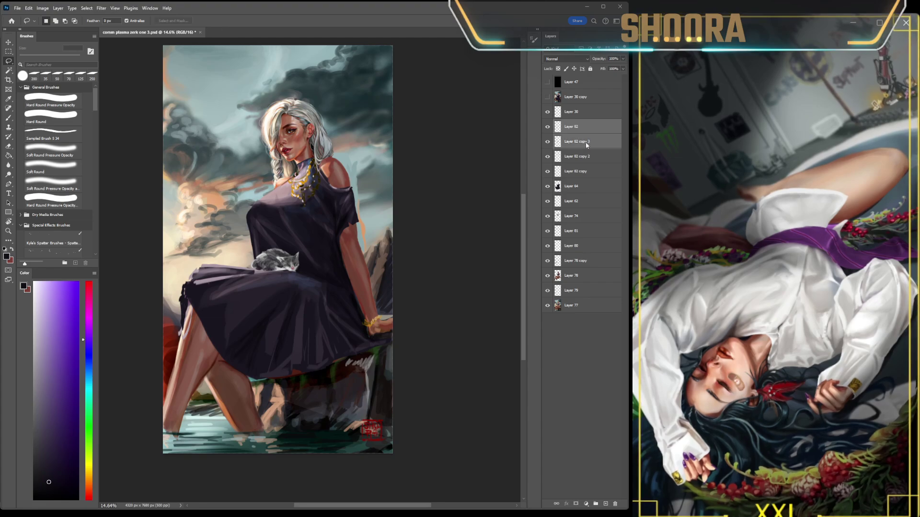
key(ctrl+e)
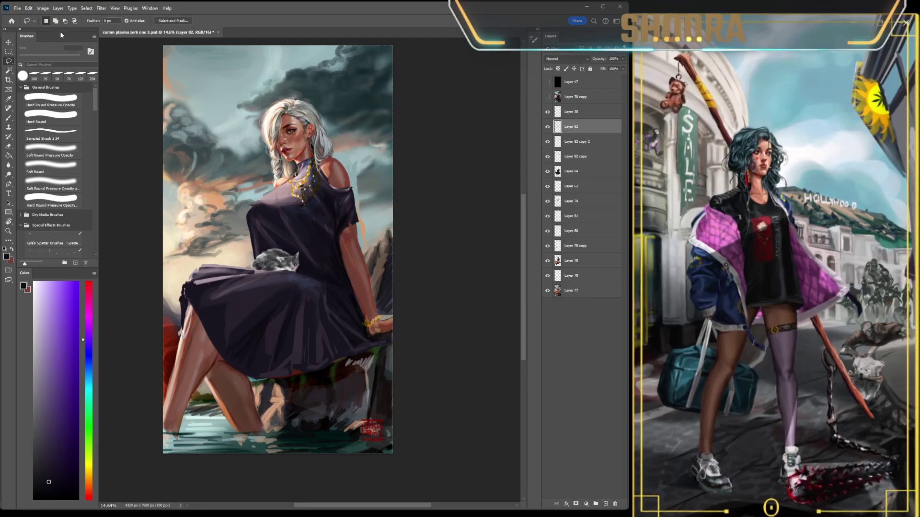
scroll(274, 210, down, 5)
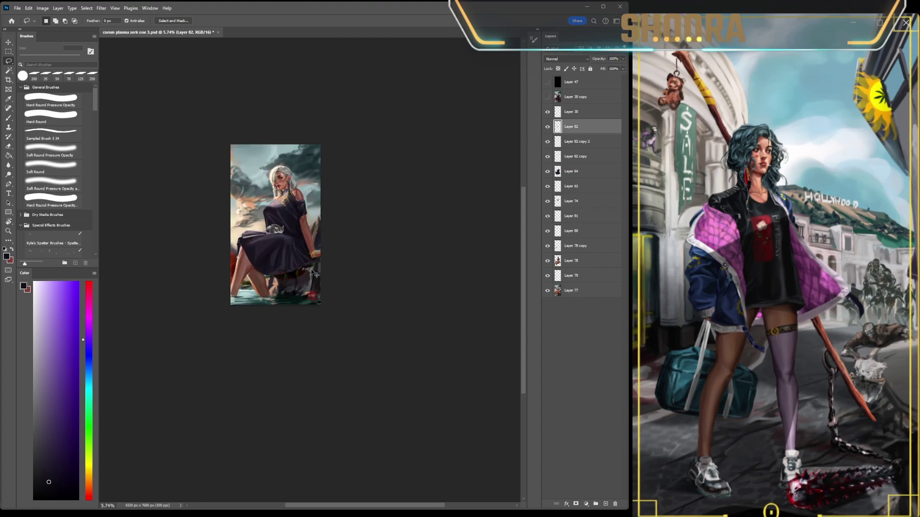
scroll(262, 197, up, 6)
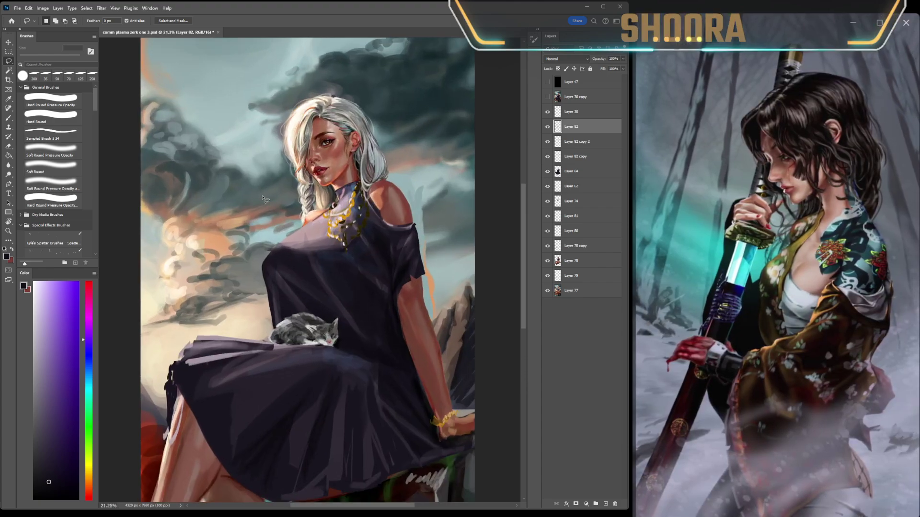
Step: Set a 10 px brush and sample the hair's beige, the dress's dark purple and a grey-green
scroll(263, 196, up, 2)
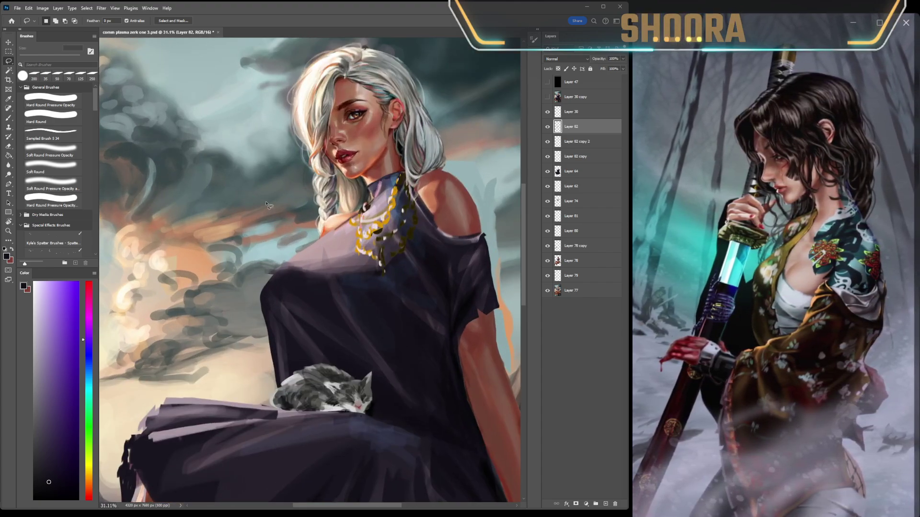
key(b)
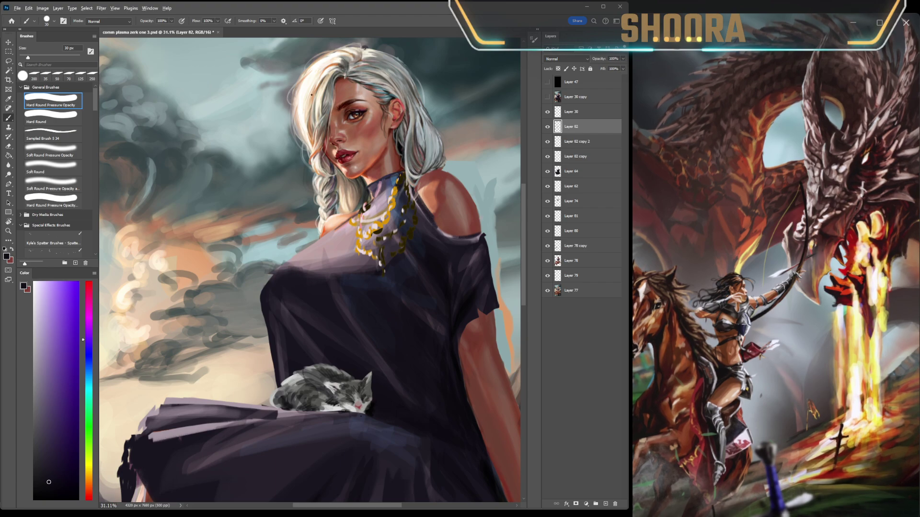
alt+click(314, 95)
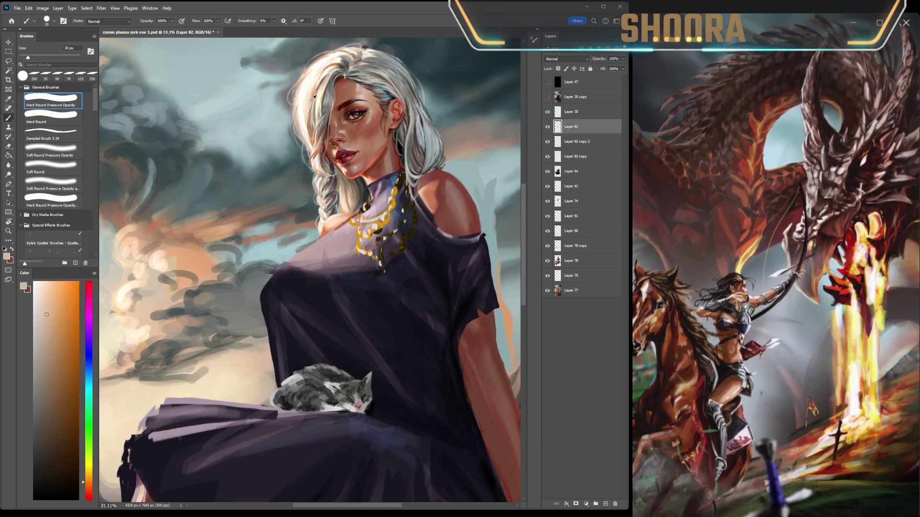
key(bracketleft)
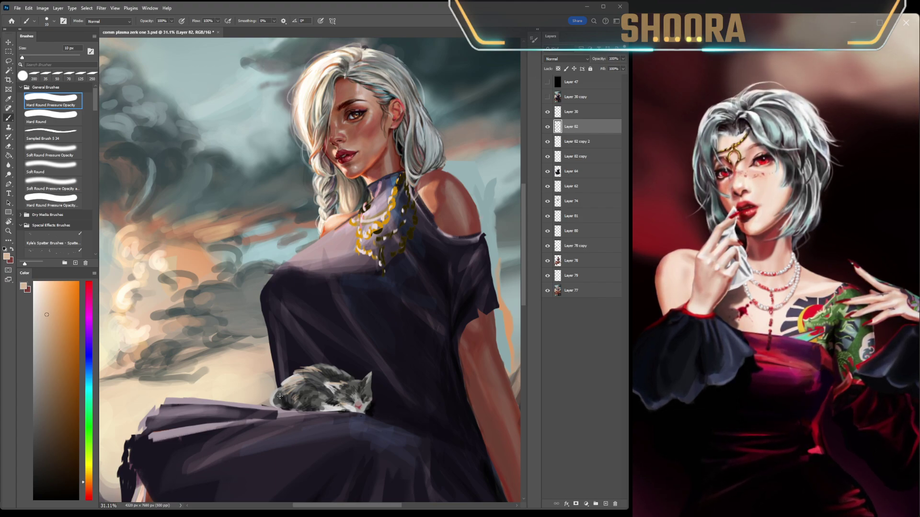
alt+click(364, 396)
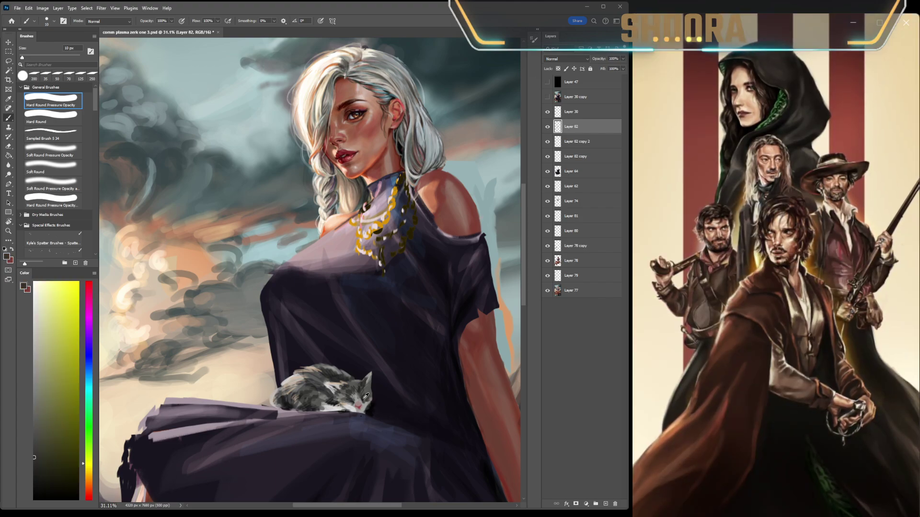
alt+click(370, 399)
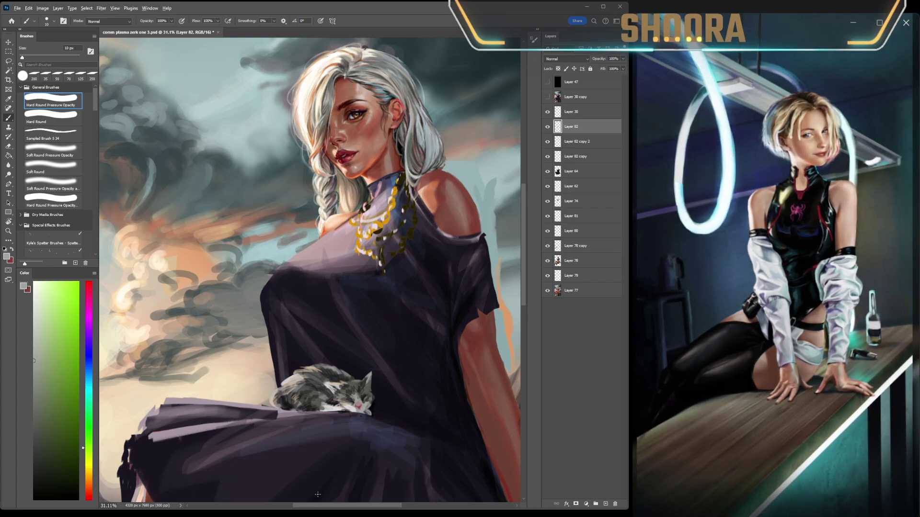
scroll(317, 494, down, 6)
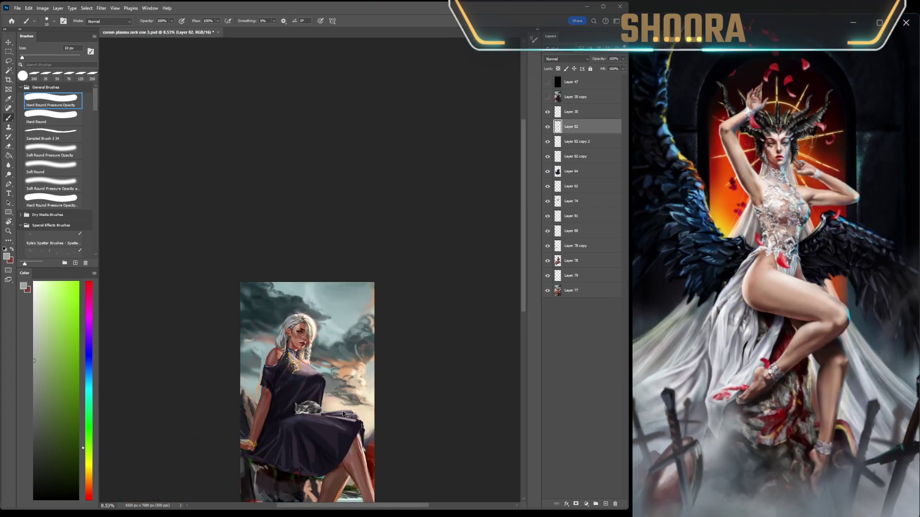
Step: Paint sampled dress purples beside the cat's head, then fit and mirror the view to check
scroll(345, 415, up, 8)
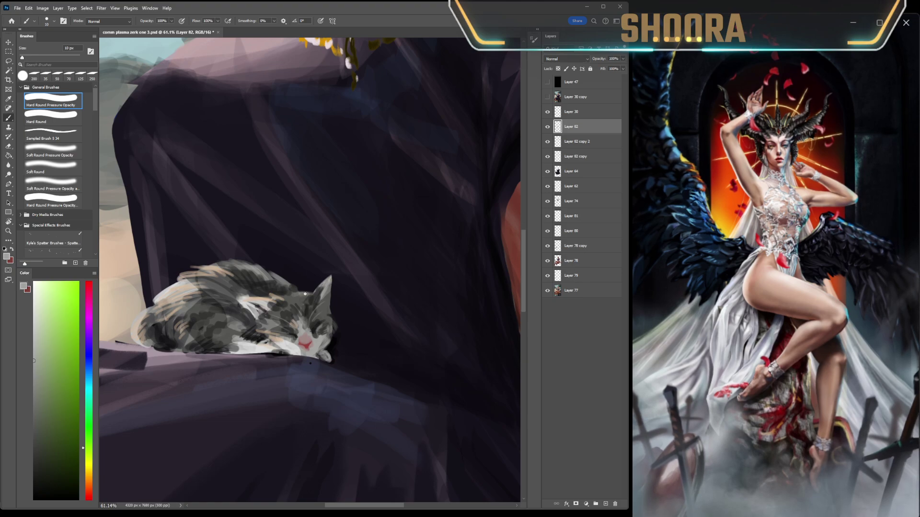
alt+click(361, 341)
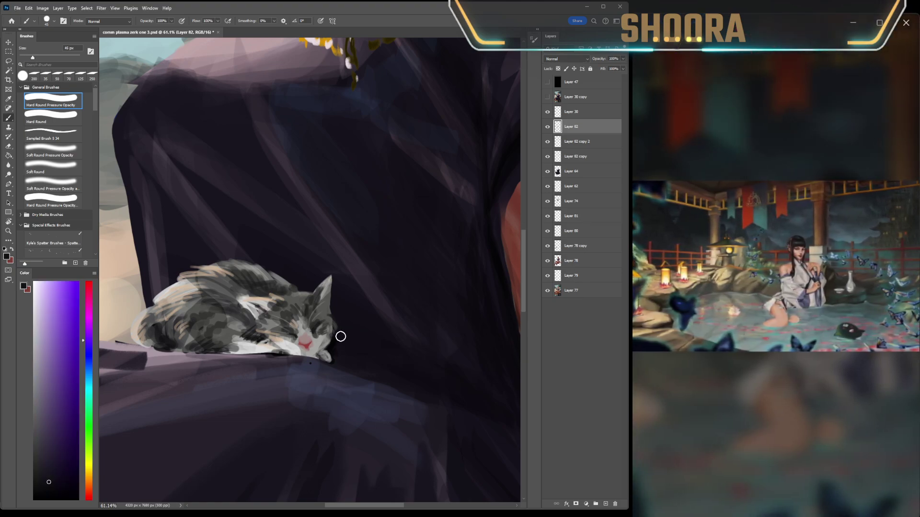
alt+click(376, 304)
drag(339, 340, 406, 345)
drag(340, 359, 395, 373)
alt+click(369, 354)
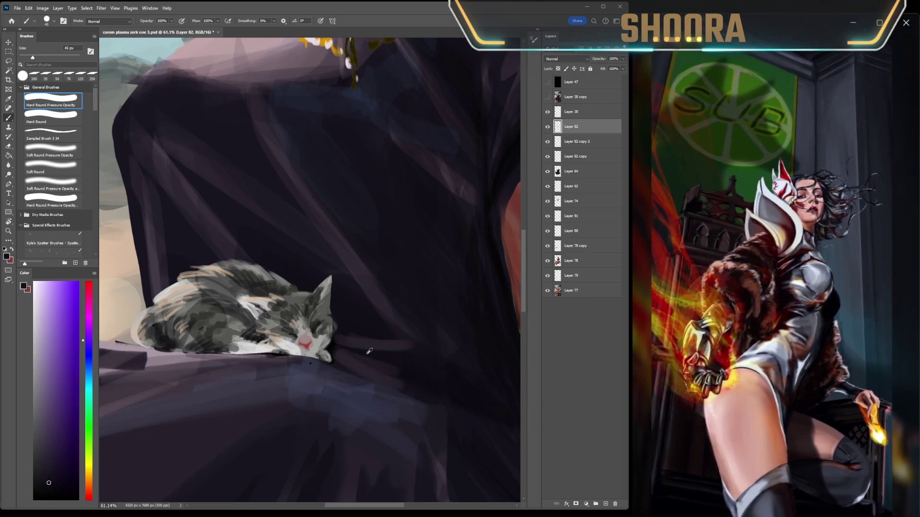
key(ctrl+0)
key(ctrl+shift+h)
key(ctrl+shift+h)
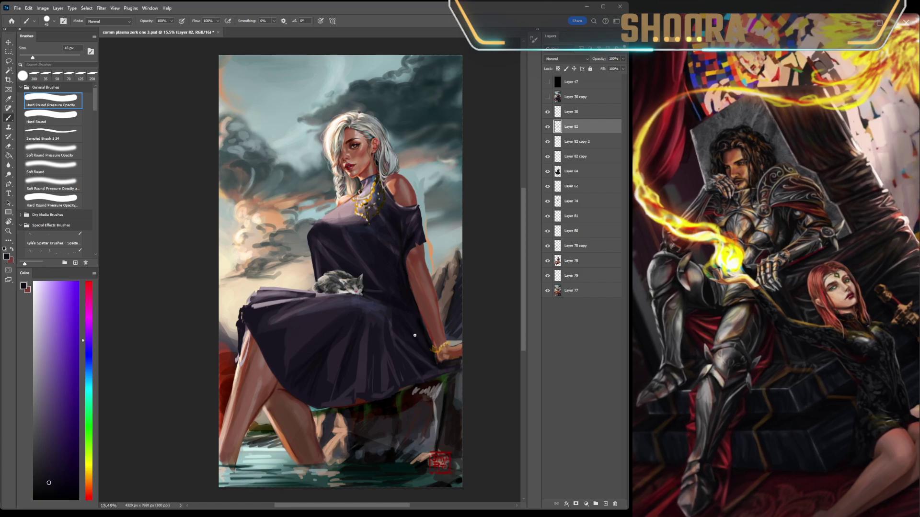
Step: Cover the light streak on the dress with a dark stroke, sampling nearby purple-greys
scroll(373, 308, up, 4)
scroll(374, 306, up, 2)
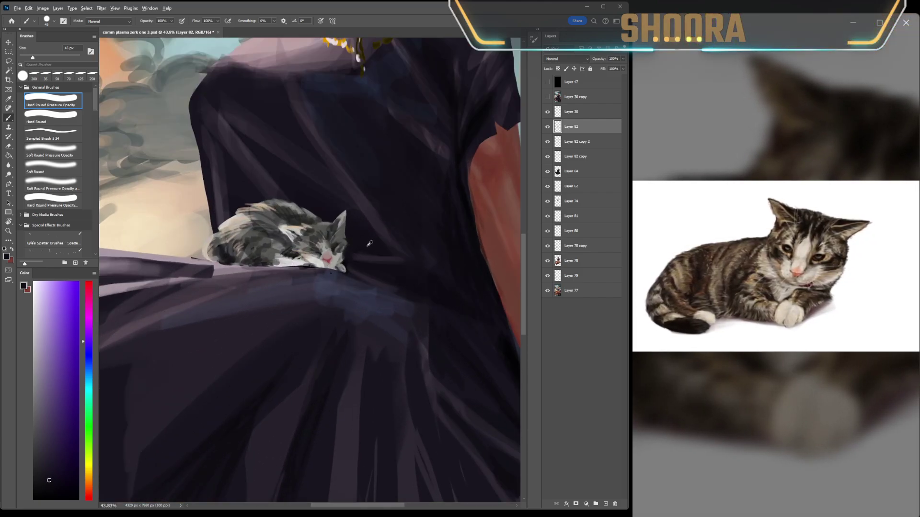
drag(367, 254, 388, 254)
alt+click(392, 247)
alt+click(375, 241)
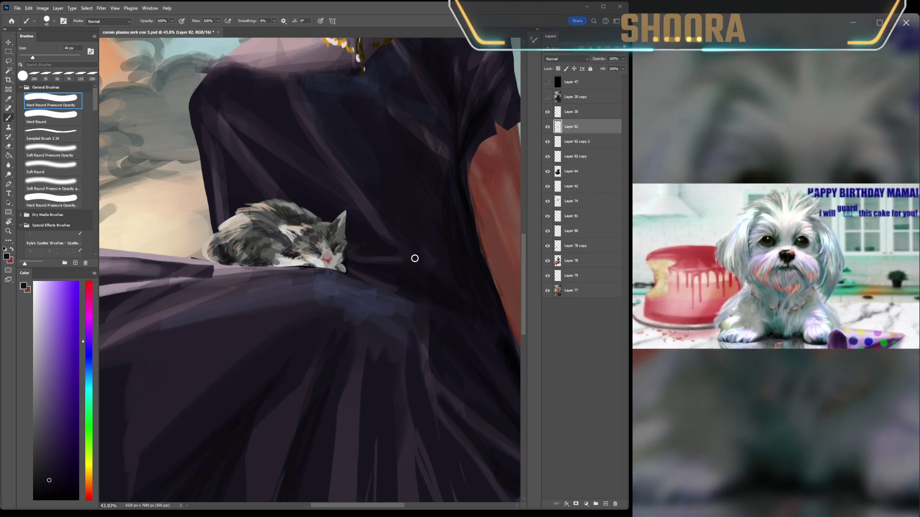
scroll(422, 259, down, 7)
key(ctrl+f)
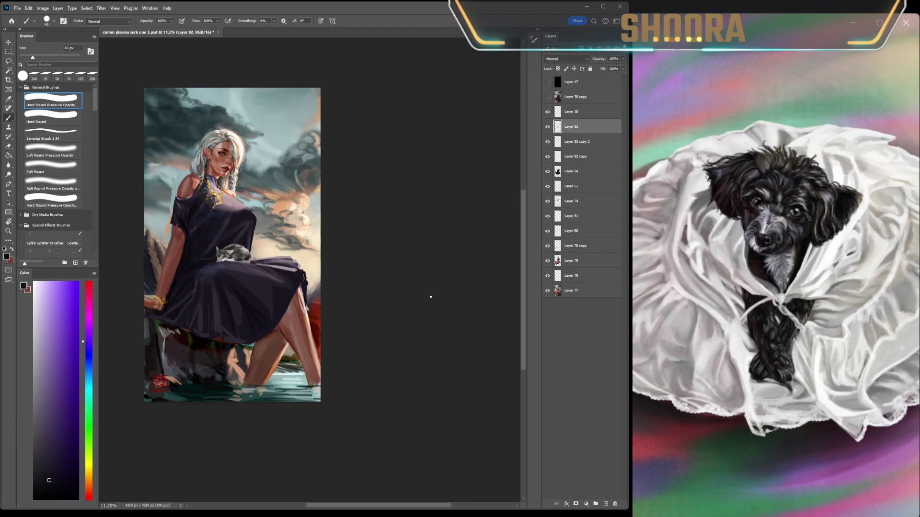
key(ctrl+shift+h)
scroll(431, 297, up, 2)
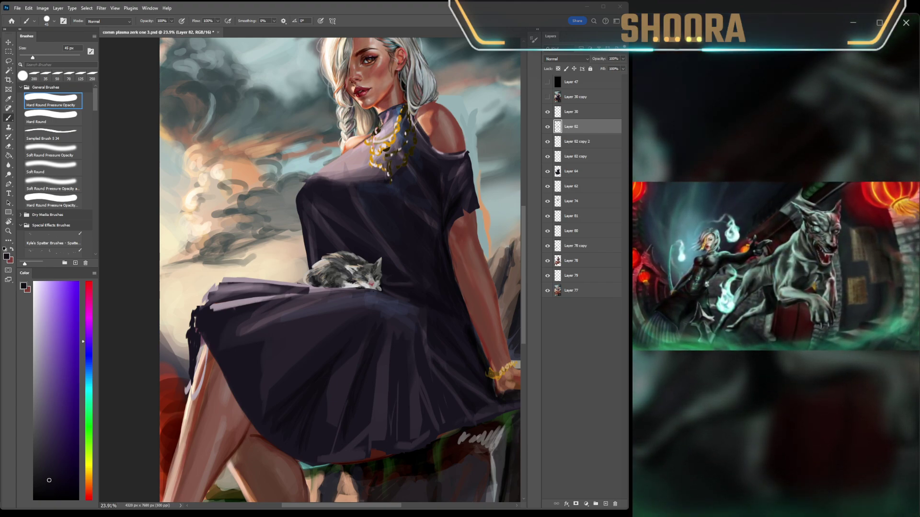
scroll(233, 245, down, 5)
scroll(233, 245, up, 2)
scroll(239, 249, up, 1)
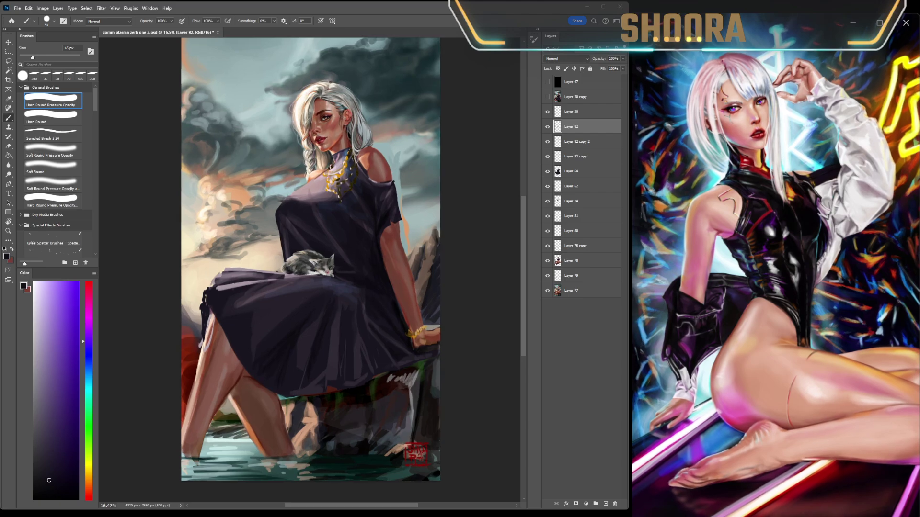
scroll(331, 226, up, 1)
scroll(331, 225, down, 1)
scroll(330, 225, up, 1)
scroll(330, 225, down, 1)
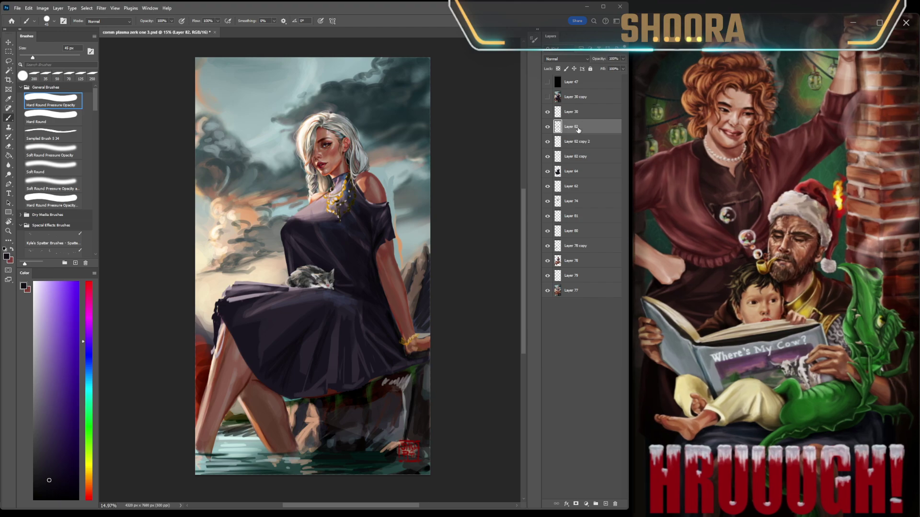
Step: Group Layers 82, 82 copy, 82 copy 2 and 64, toggling the group's visibility to compare
shift+click(575, 176)
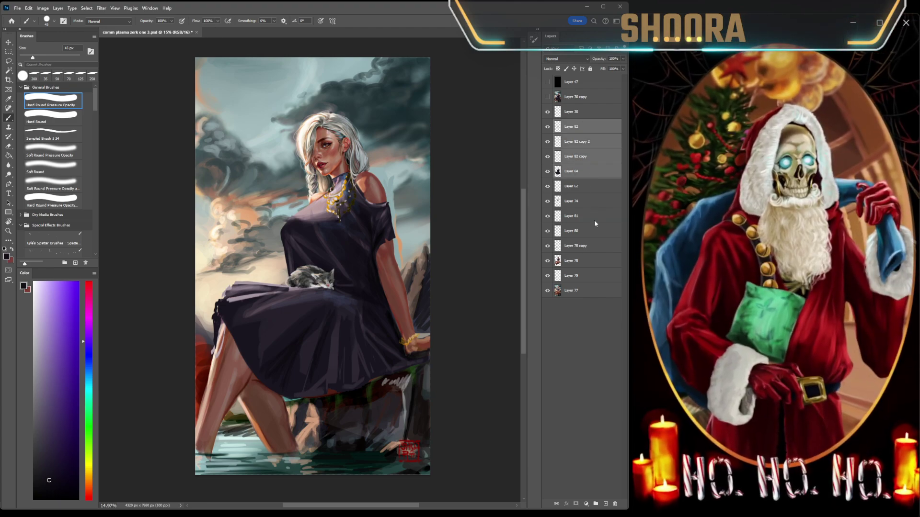
key(ctrl+g)
click(547, 124)
click(548, 124)
click(547, 124)
click(547, 123)
click(547, 124)
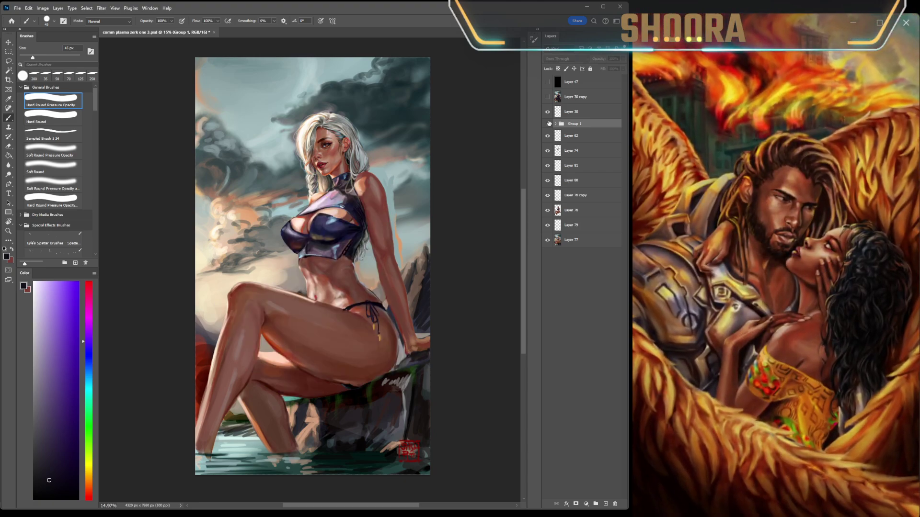
click(547, 124)
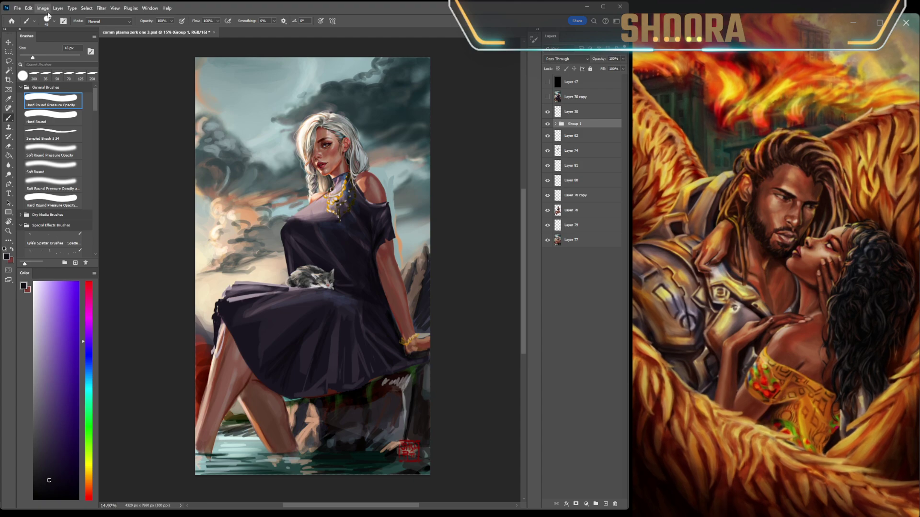
scroll(510, 104, up, 10)
scroll(438, 142, down, 6)
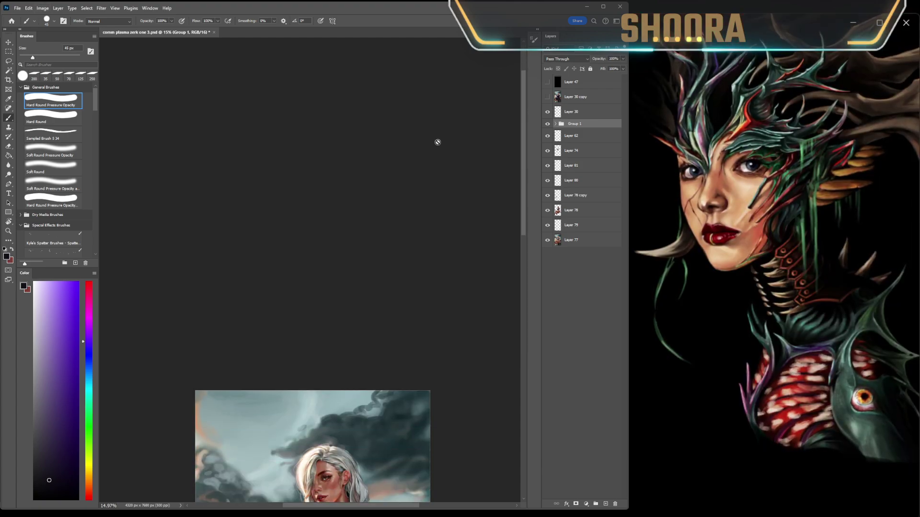
scroll(461, 152, down, 3)
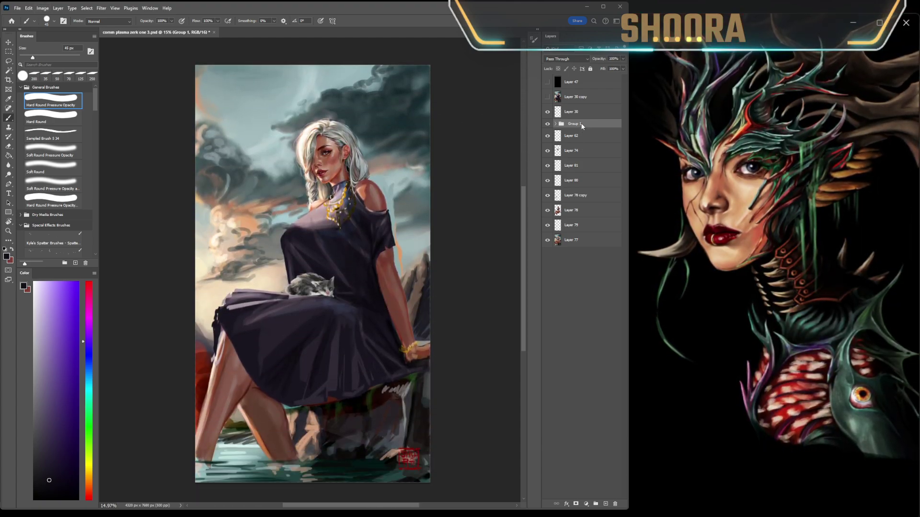
Step: Duplicate Group 1, merge the copy into one layer, and hide the original Group 1
key(ctrl+j)
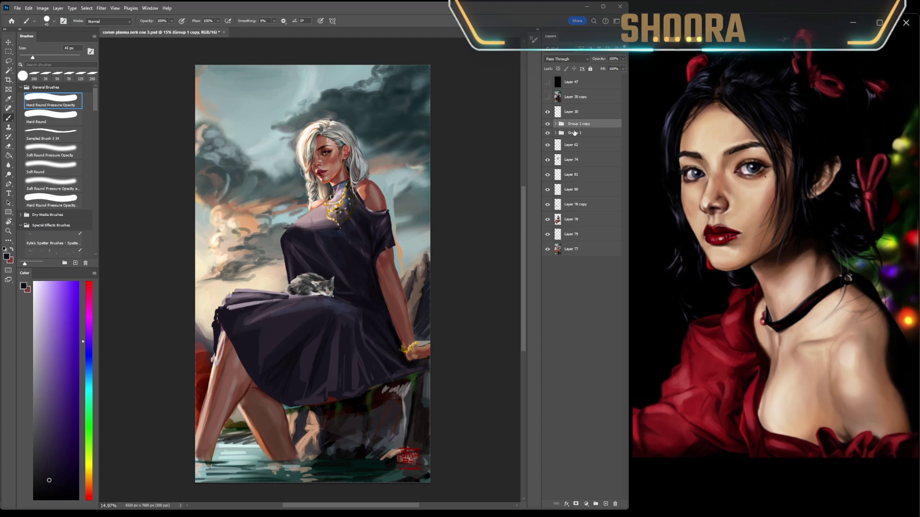
key(ctrl+e)
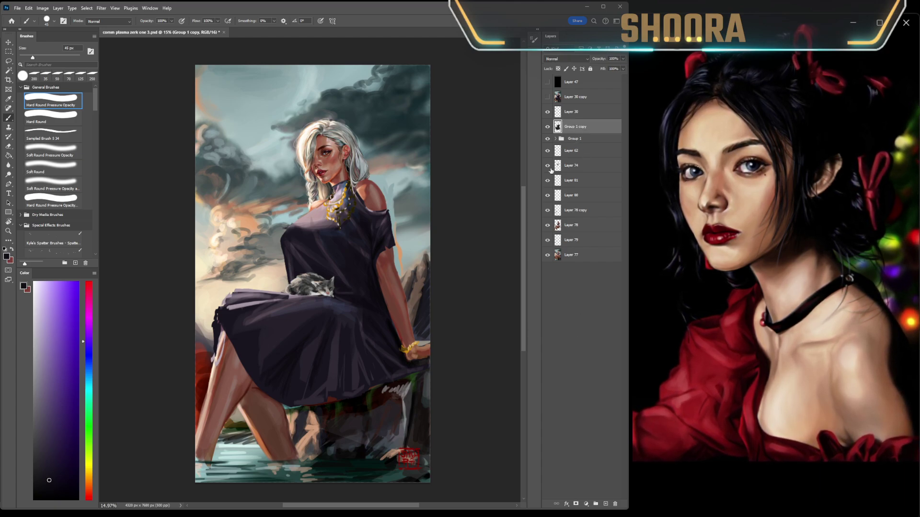
click(547, 139)
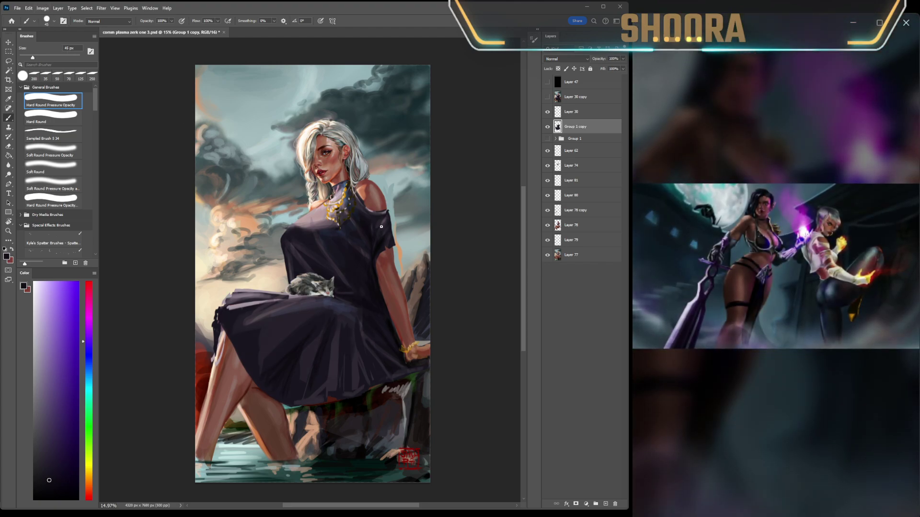
scroll(381, 221, down, 6)
key(ctrl+shift+h)
key(ctrl+shift+h)
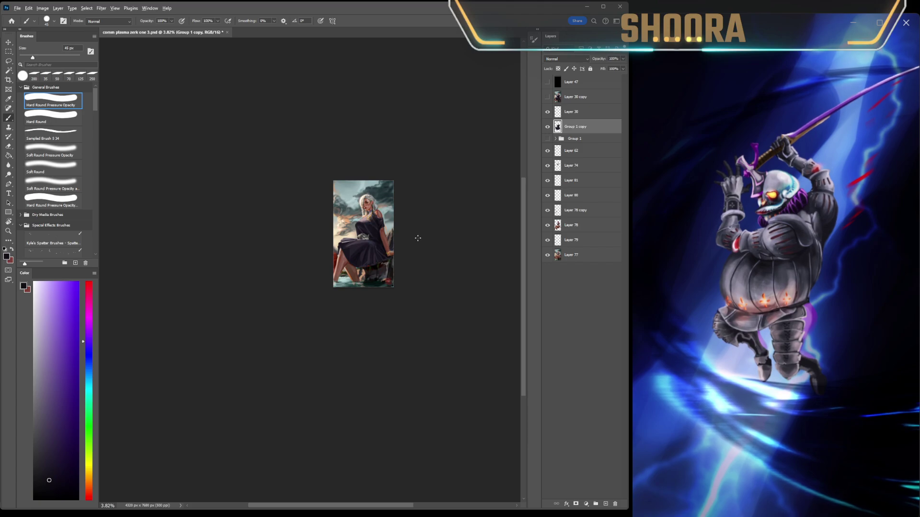
scroll(401, 215, up, 5)
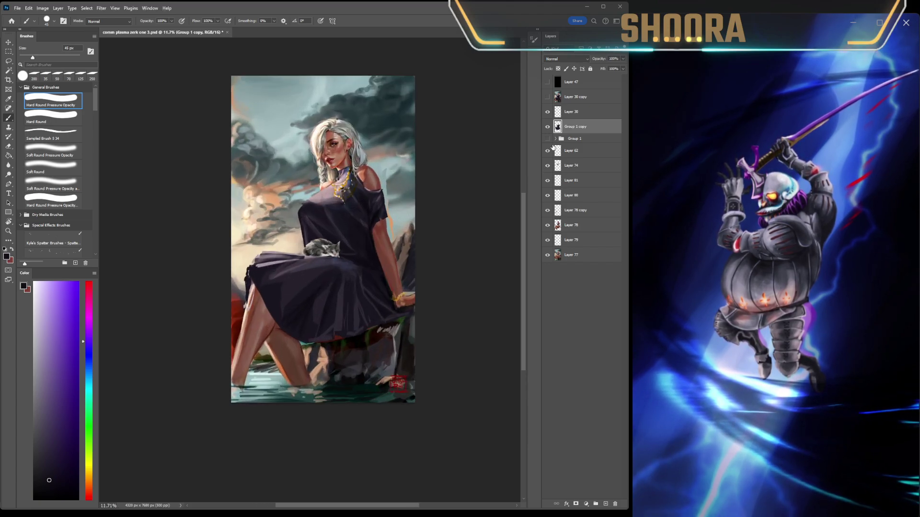
click(554, 142)
Step: Delete the merged Group 1 copy and make Group 1 visible again
click(557, 128)
key(Delete)
click(547, 125)
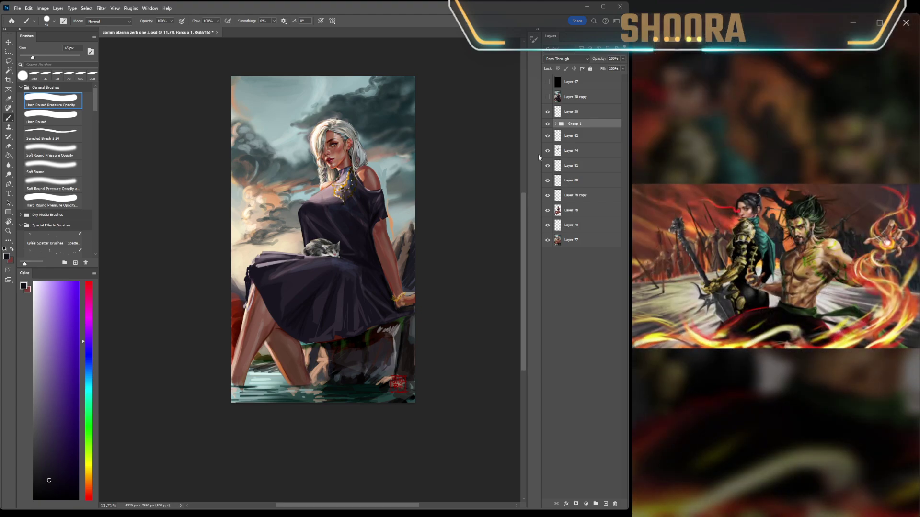
Step: Toggle Group 1 off and on to compare the painting with and without the dark dress
scroll(408, 172, up, 2)
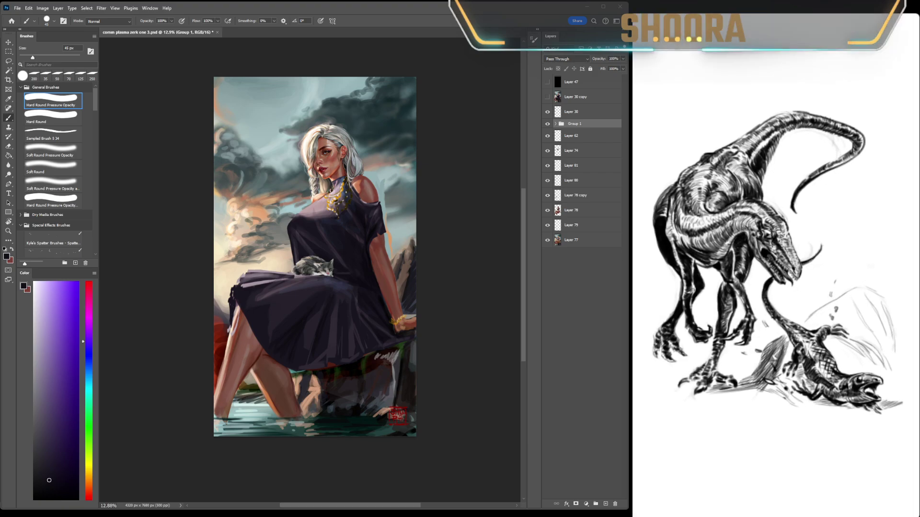
click(548, 124)
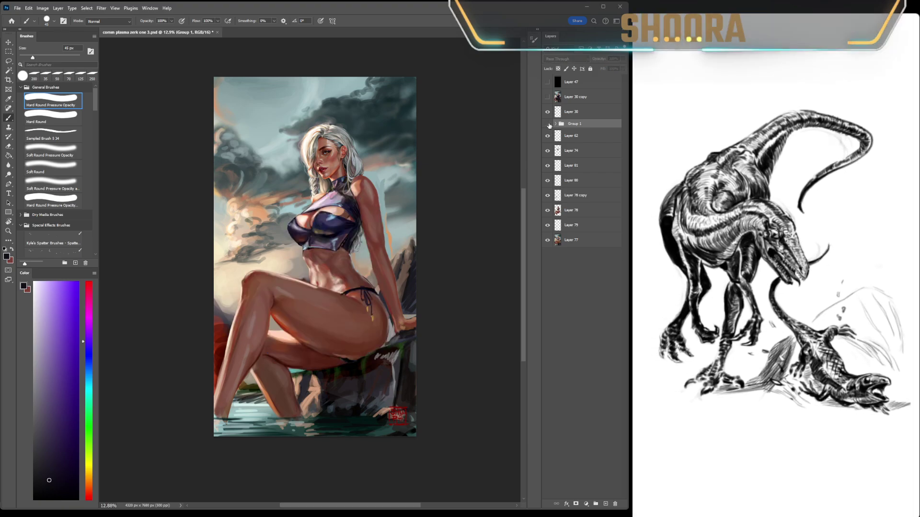
scroll(230, 433, down, 5)
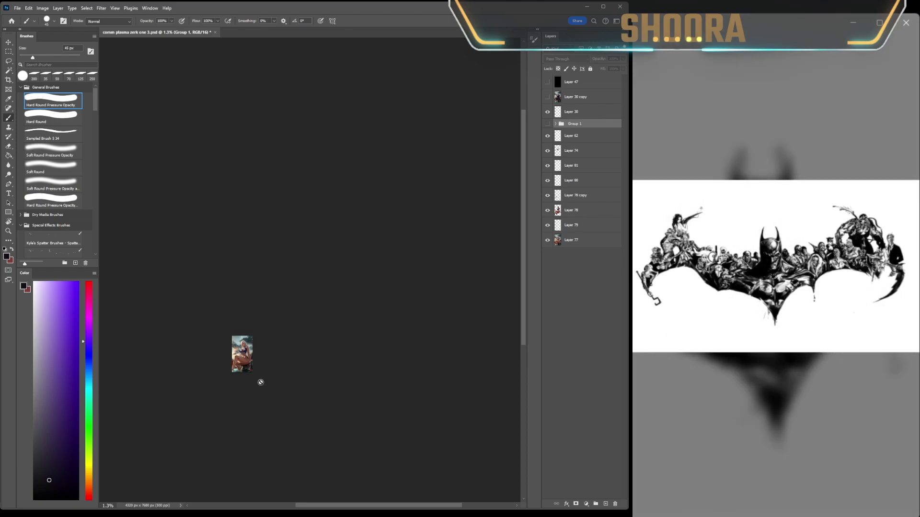
scroll(235, 385, up, 5)
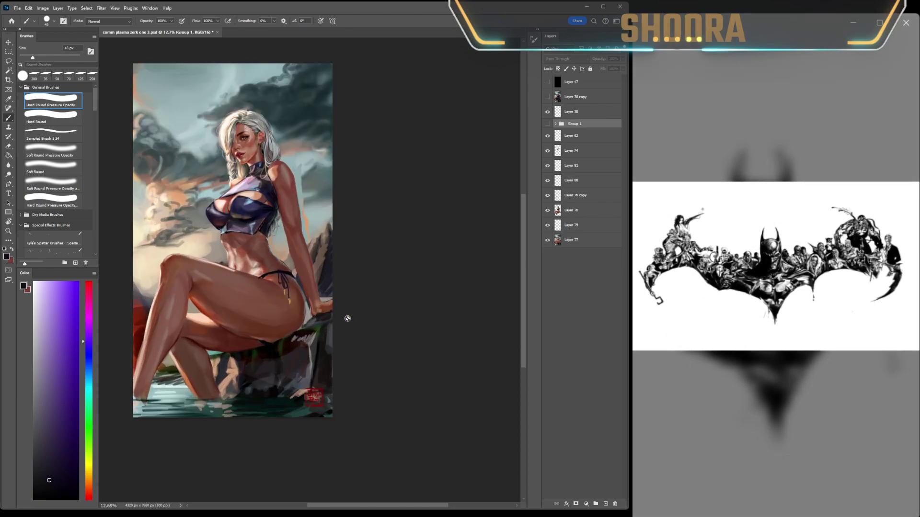
click(547, 124)
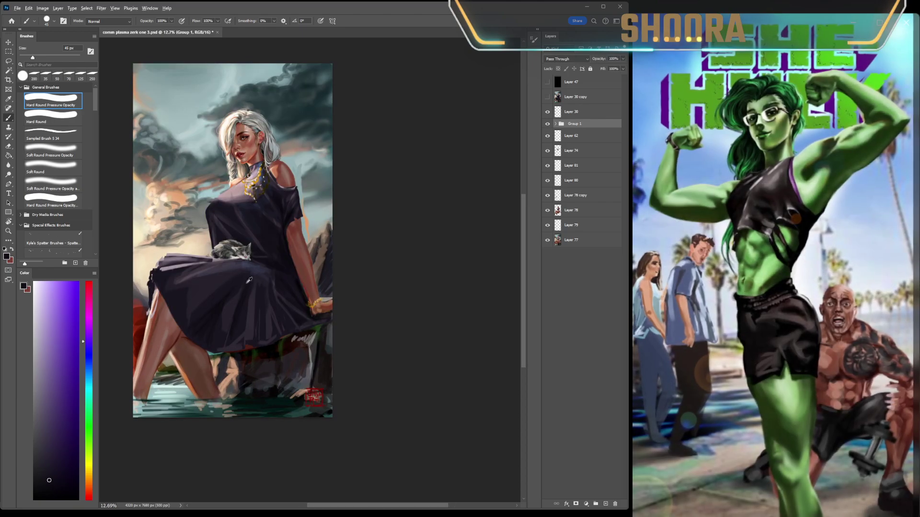
scroll(249, 280, up, 1)
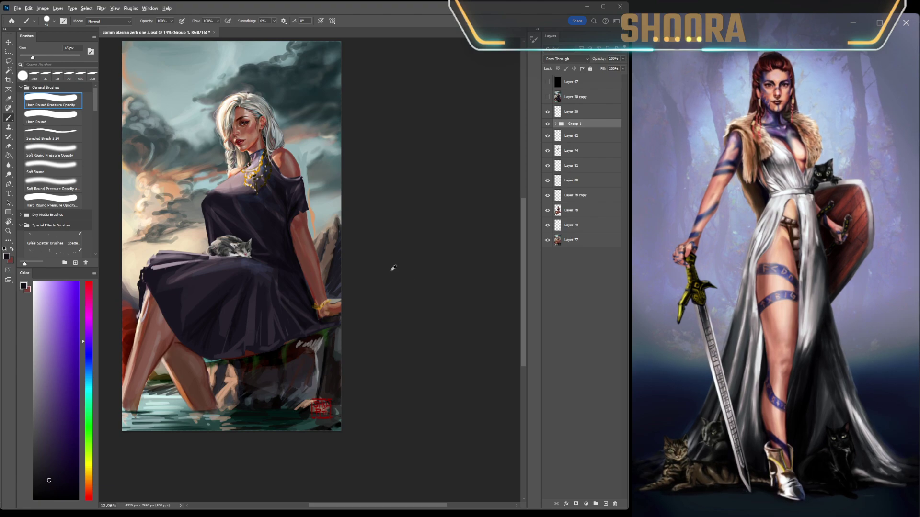
scroll(369, 268, down, 2)
scroll(287, 235, up, 2)
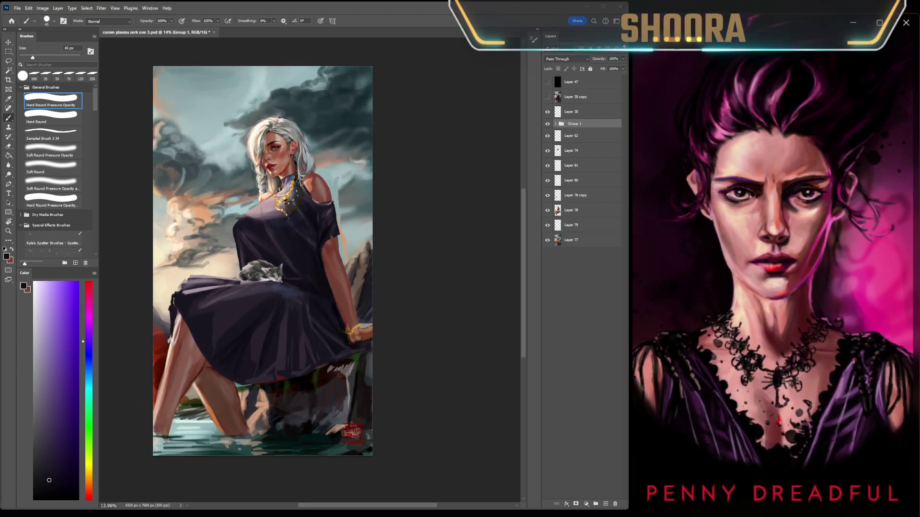